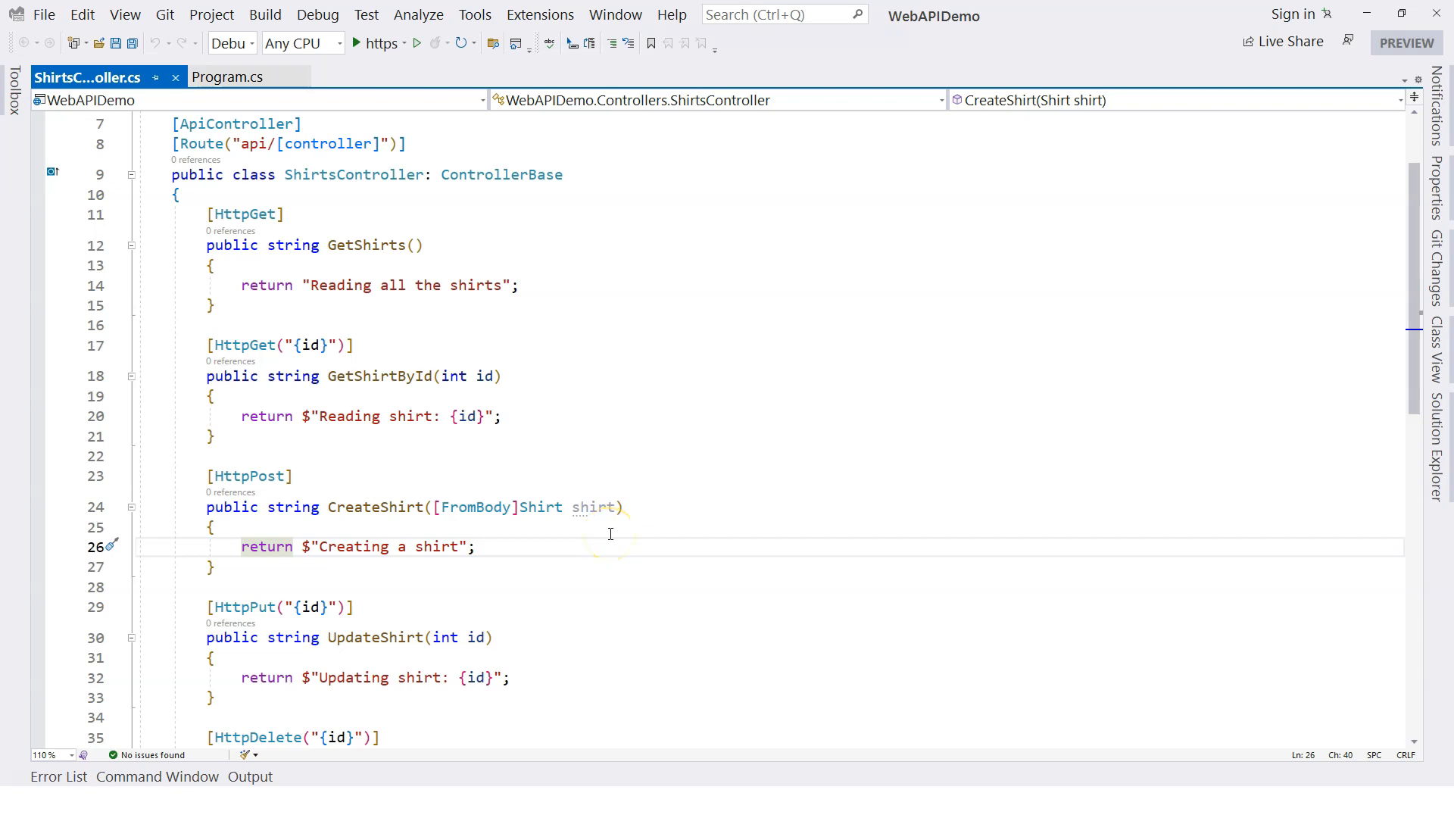
- Switch from Visual Studio to the WebAPI Course.drawio diagram in the browser
{"action": "key", "text": "alt+Tab"}
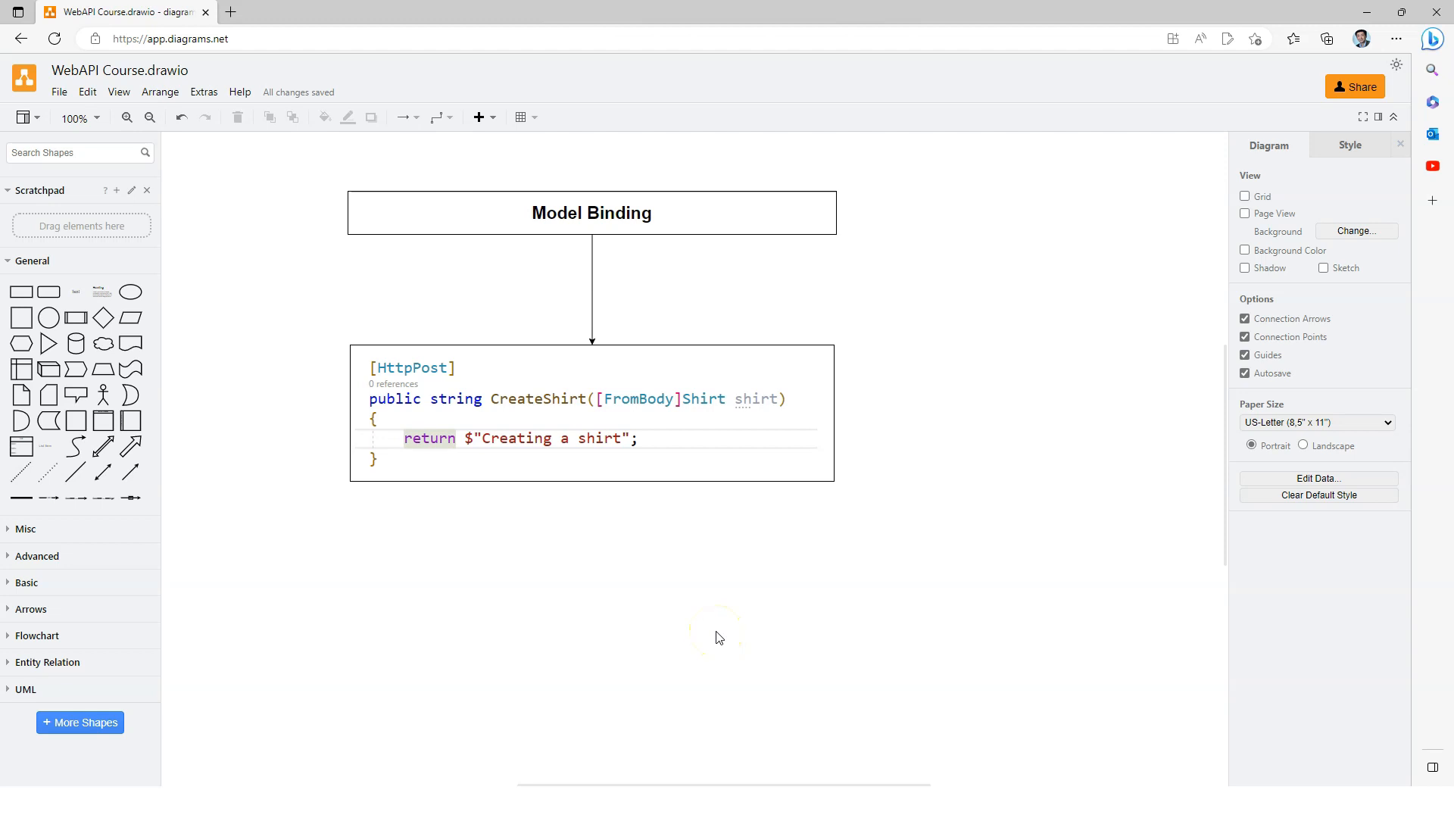
{"action": "left_click", "coordinate": [704, 216]}
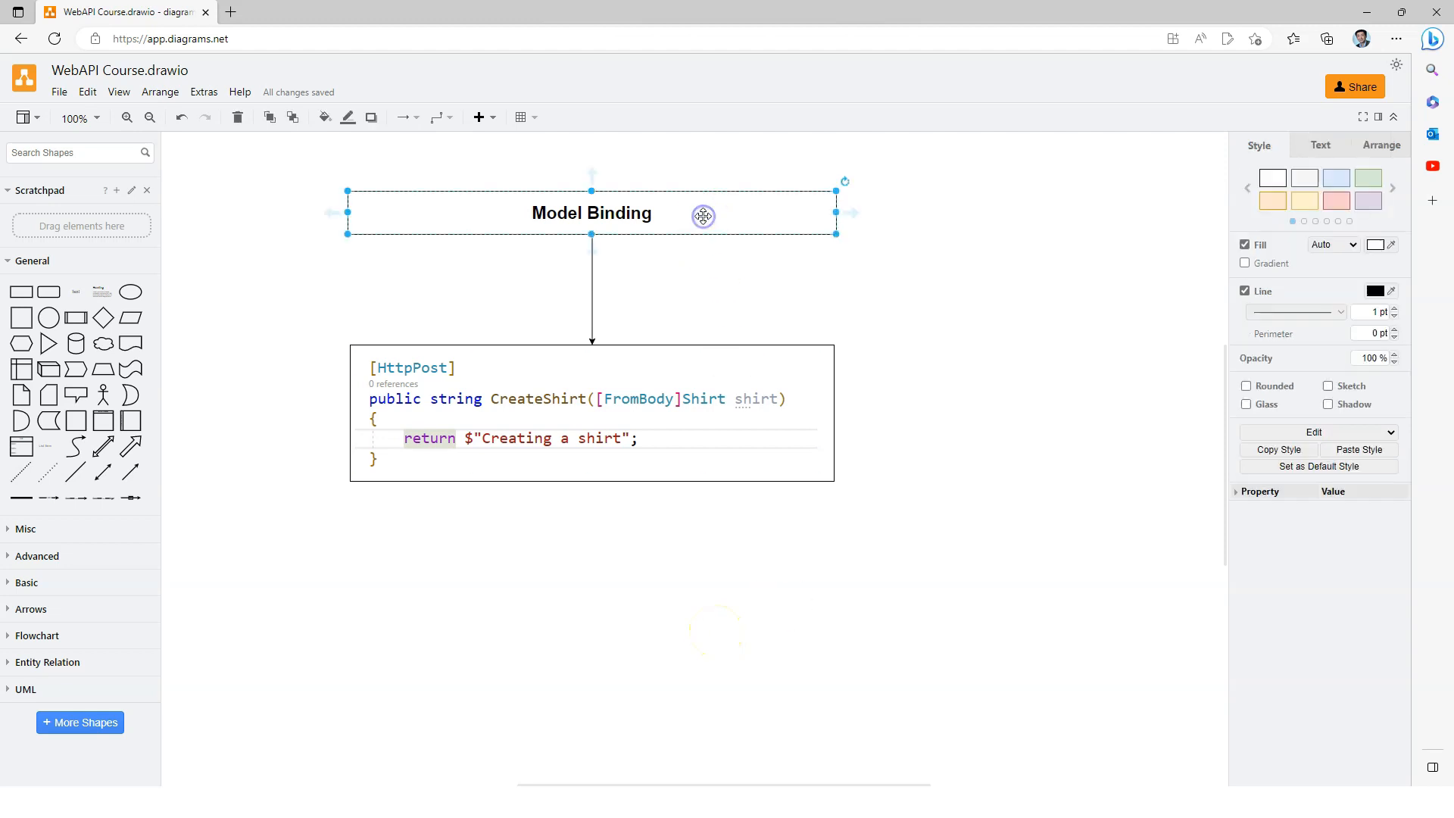
{"action": "mouse_move", "coordinate": [566, 434]}
{"action": "left_click", "coordinate": [706, 212]}
{"action": "left_click", "coordinate": [717, 390]}
{"action": "left_click", "coordinate": [715, 210]}
- Add a 'Model Validation' text box below Model Binding on the canvas
{"action": "double_click", "coordinate": [707, 364]}
{"action": "type", "text": "Model Validat"}
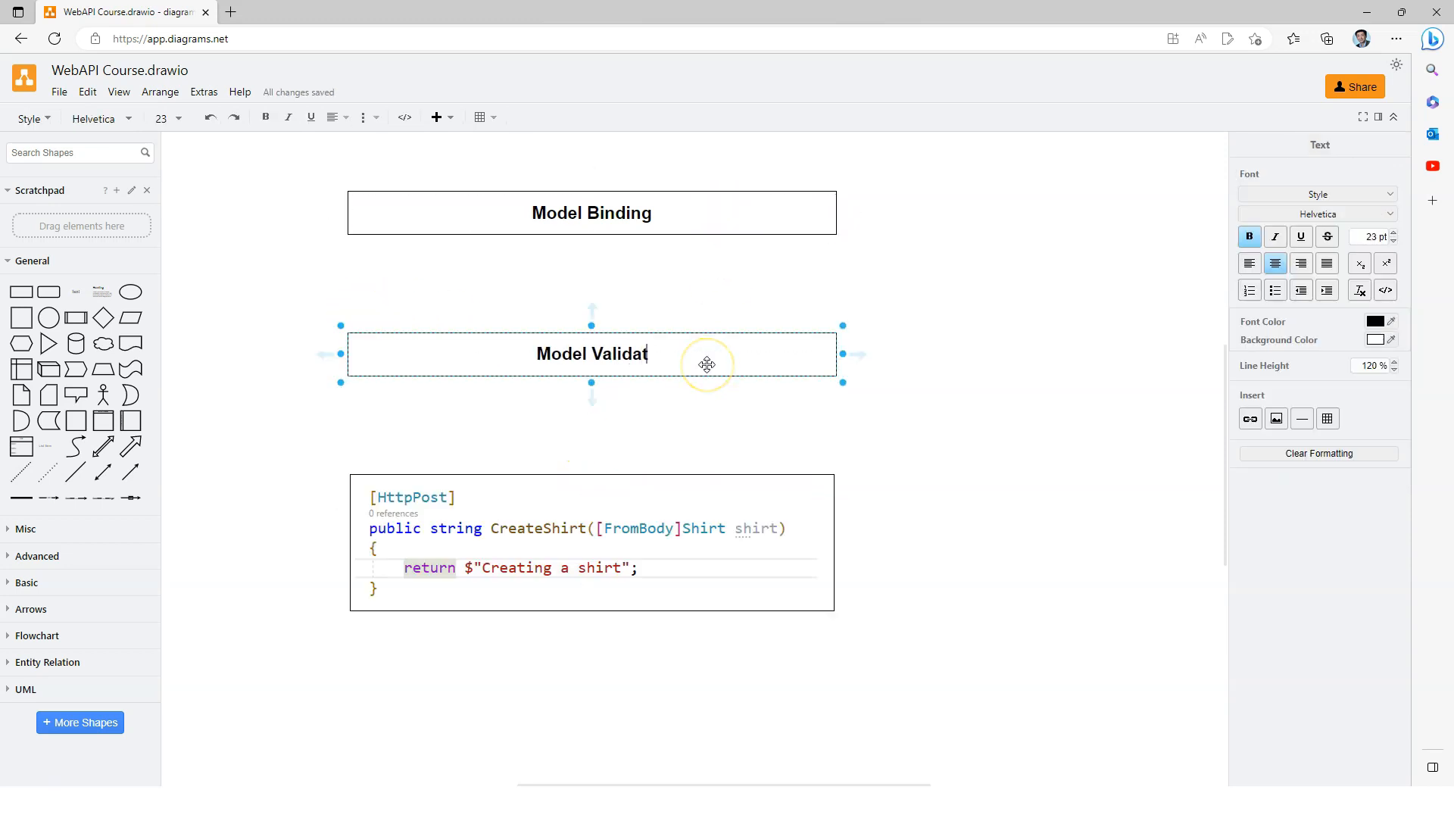
{"action": "type", "text": "ion"}
{"action": "left_click", "coordinate": [821, 371]}
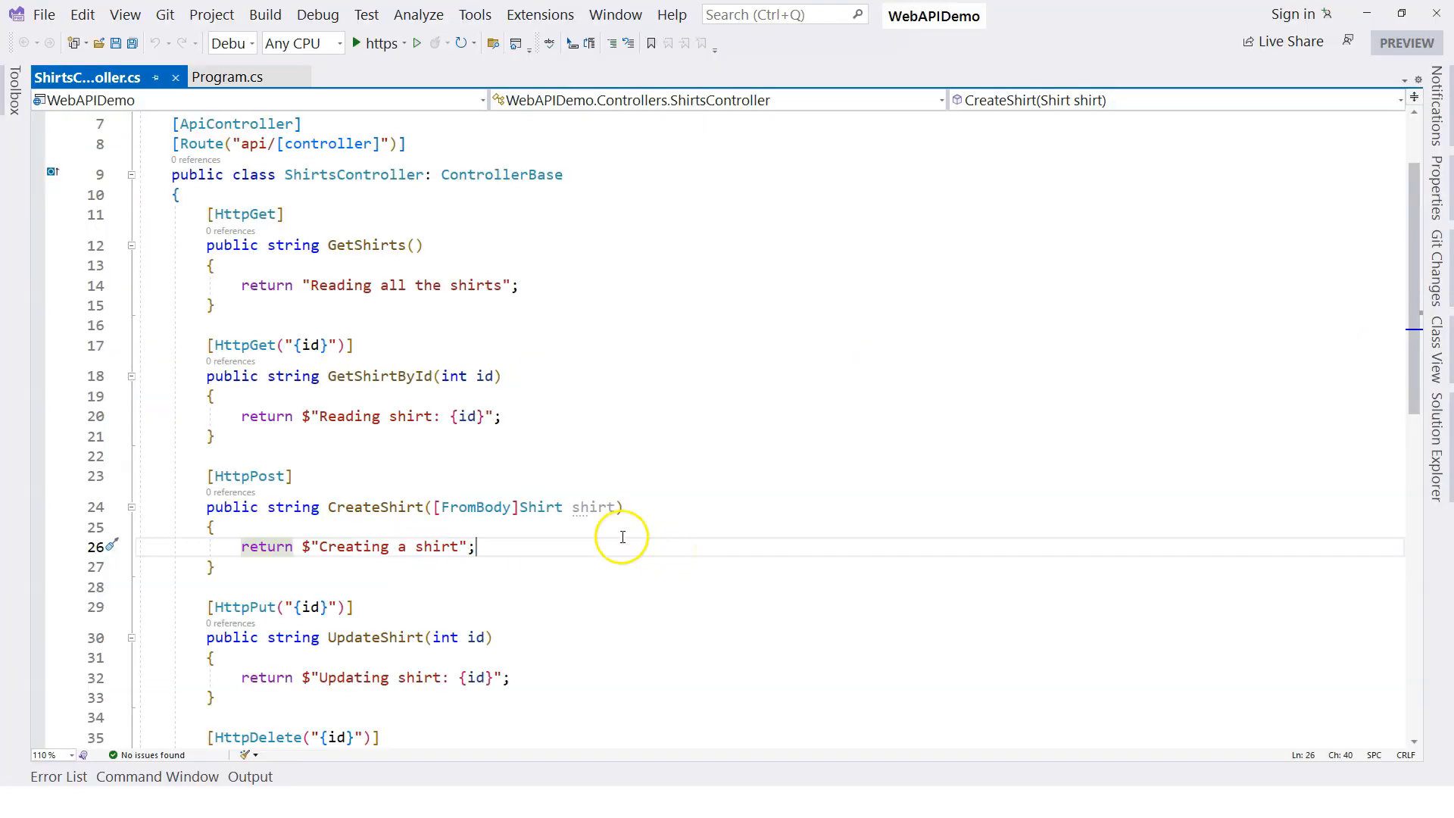
{"action": "mouse_move", "coordinate": [541, 508]}
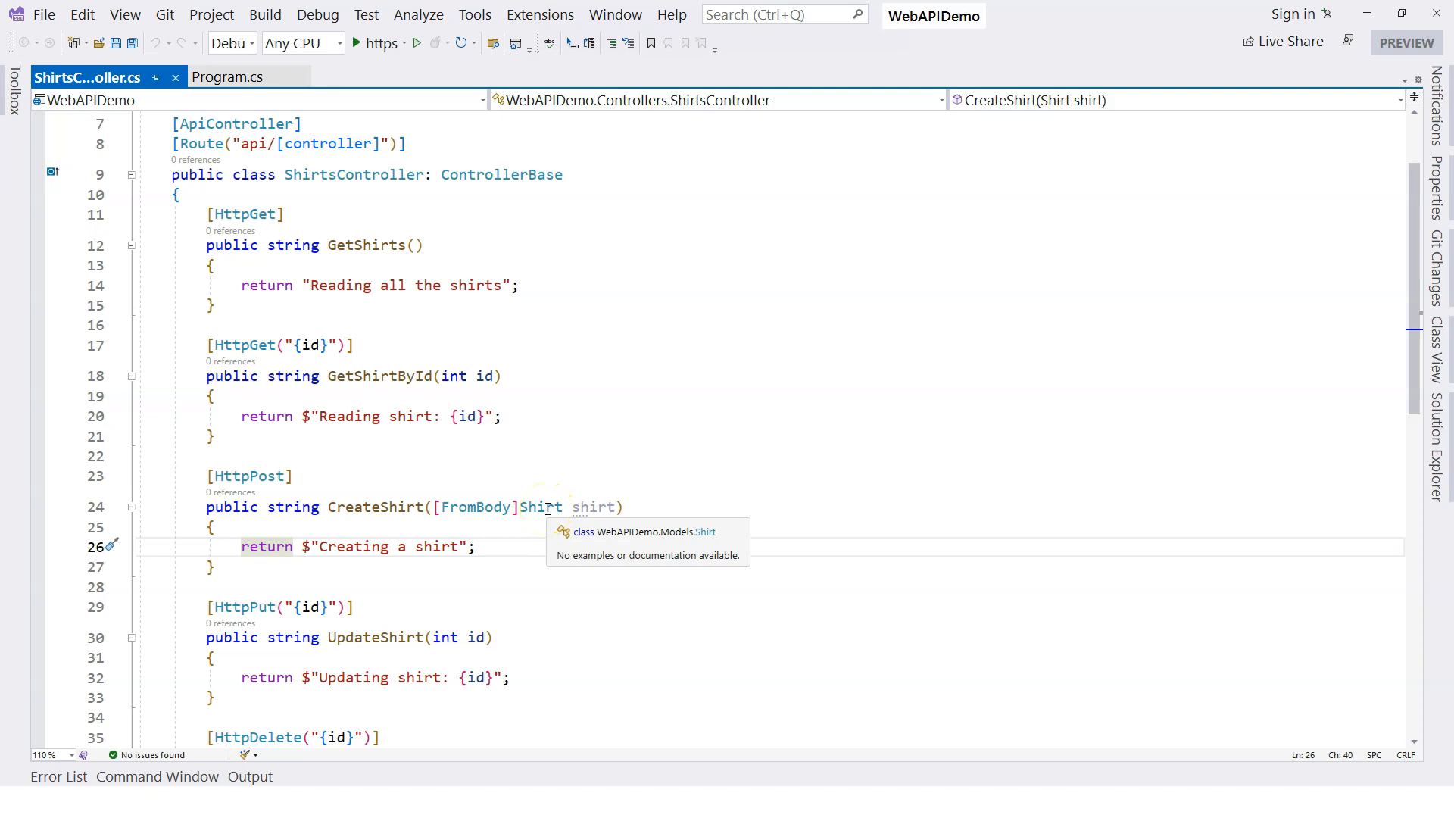
- Go to the Shirt class definition and look over its ShirtId through Gender properties
{"action": "right_click", "coordinate": [549, 508]}
{"action": "left_click", "coordinate": [611, 404]}
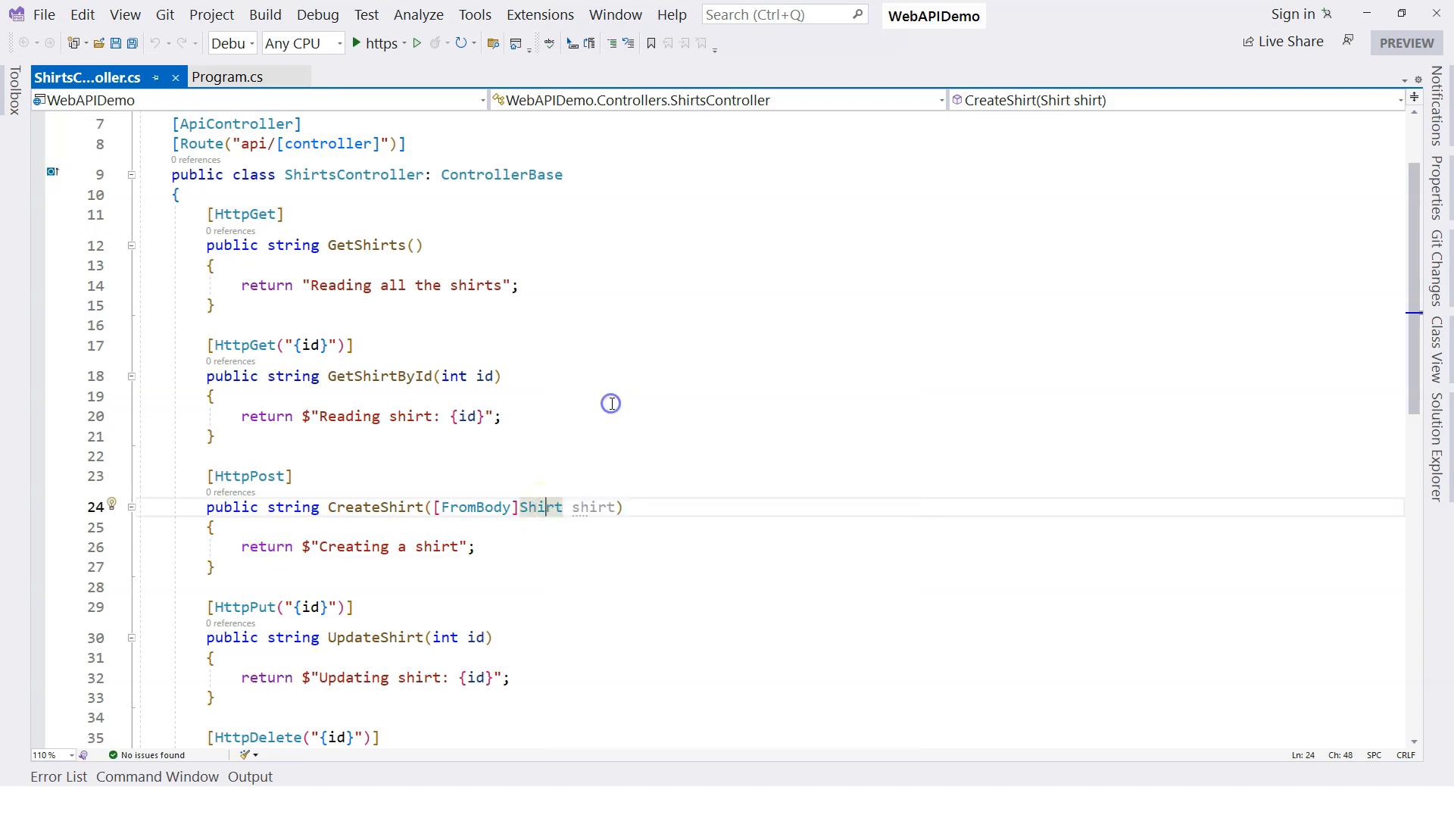
{"action": "mouse_move", "coordinate": [206, 221]}
{"action": "left_mouse_down"}
{"action": "mouse_move", "coordinate": [536, 354]}
{"action": "mouse_move", "coordinate": [536, 384]}
{"action": "left_mouse_up"}
{"action": "left_click", "coordinate": [536, 385]}
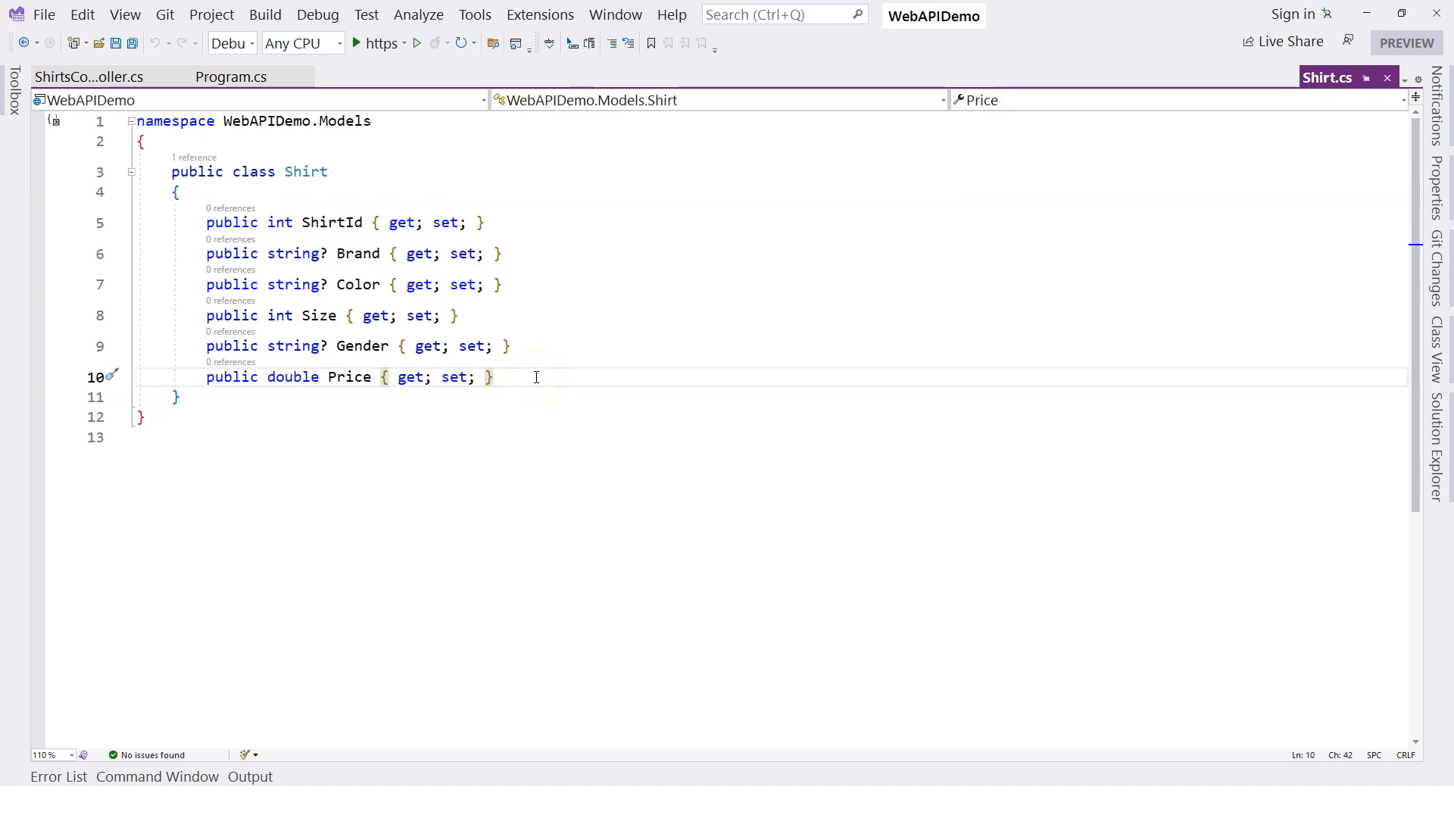
- Add [Required] above Brand with the DataAnnotations using, and start one above Color
{"action": "left_click", "coordinate": [512, 253]}
{"action": "left_click", "coordinate": [528, 223]}
{"action": "key", "text": "Return"}
{"action": "key", "text": "Return"}
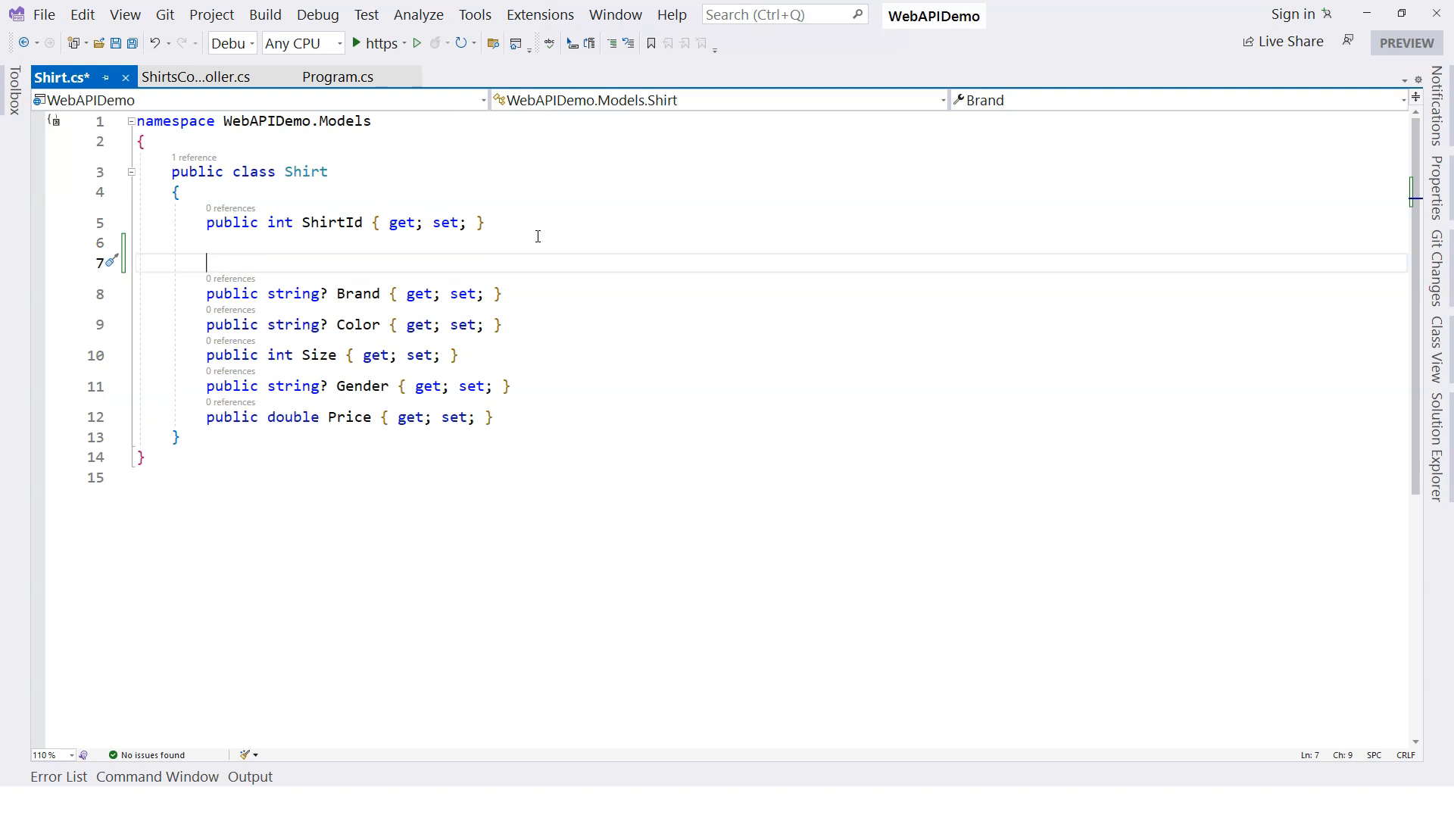
{"action": "type", "text": "[]"}
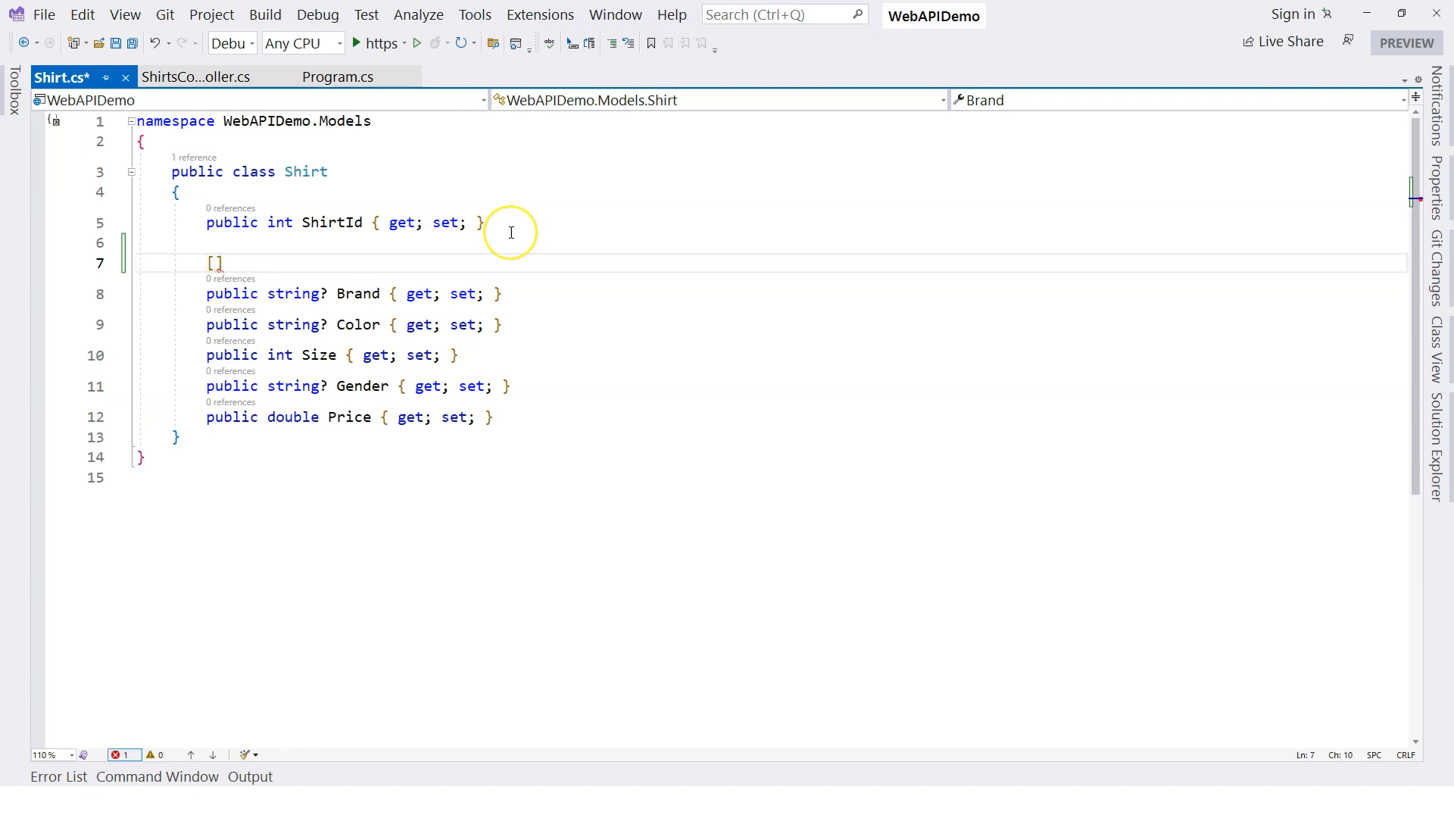
{"action": "type", "text": "Required"}
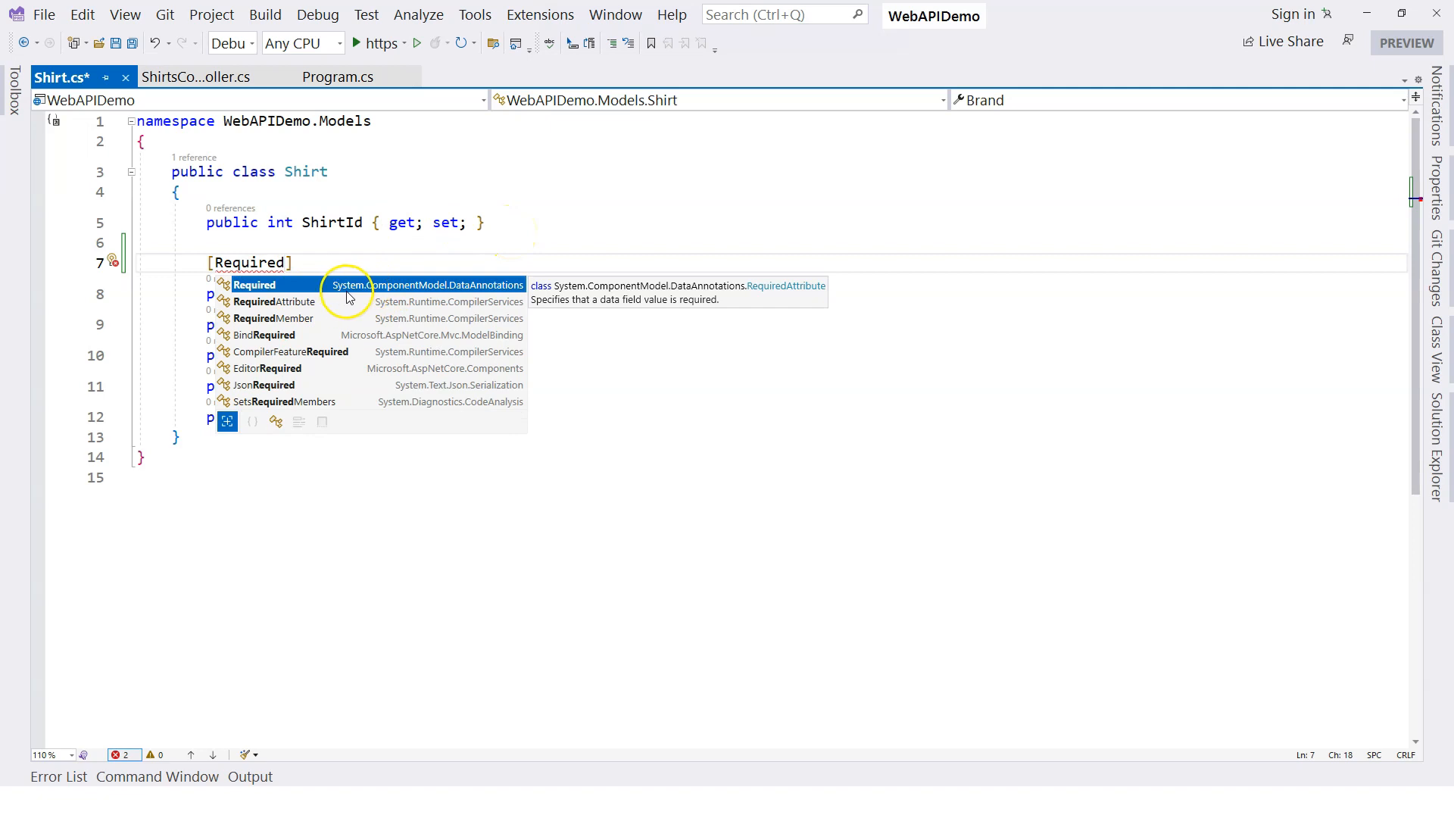
{"action": "double_click", "coordinate": [512, 298]}
{"action": "left_click", "coordinate": [125, 121]}
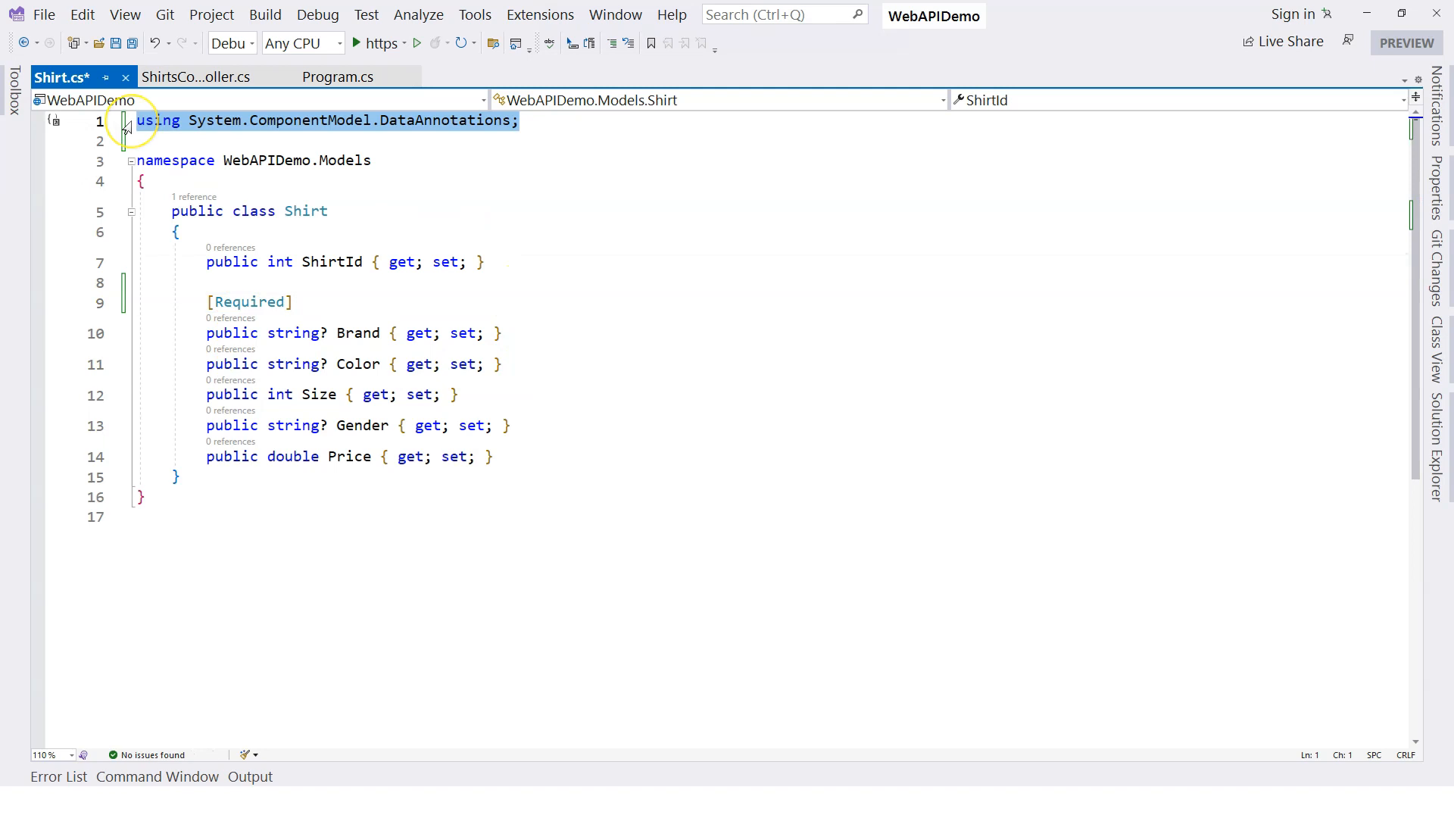
{"action": "left_click", "coordinate": [524, 333]}
{"action": "key", "text": "Return"}
{"action": "type", "text": "["}
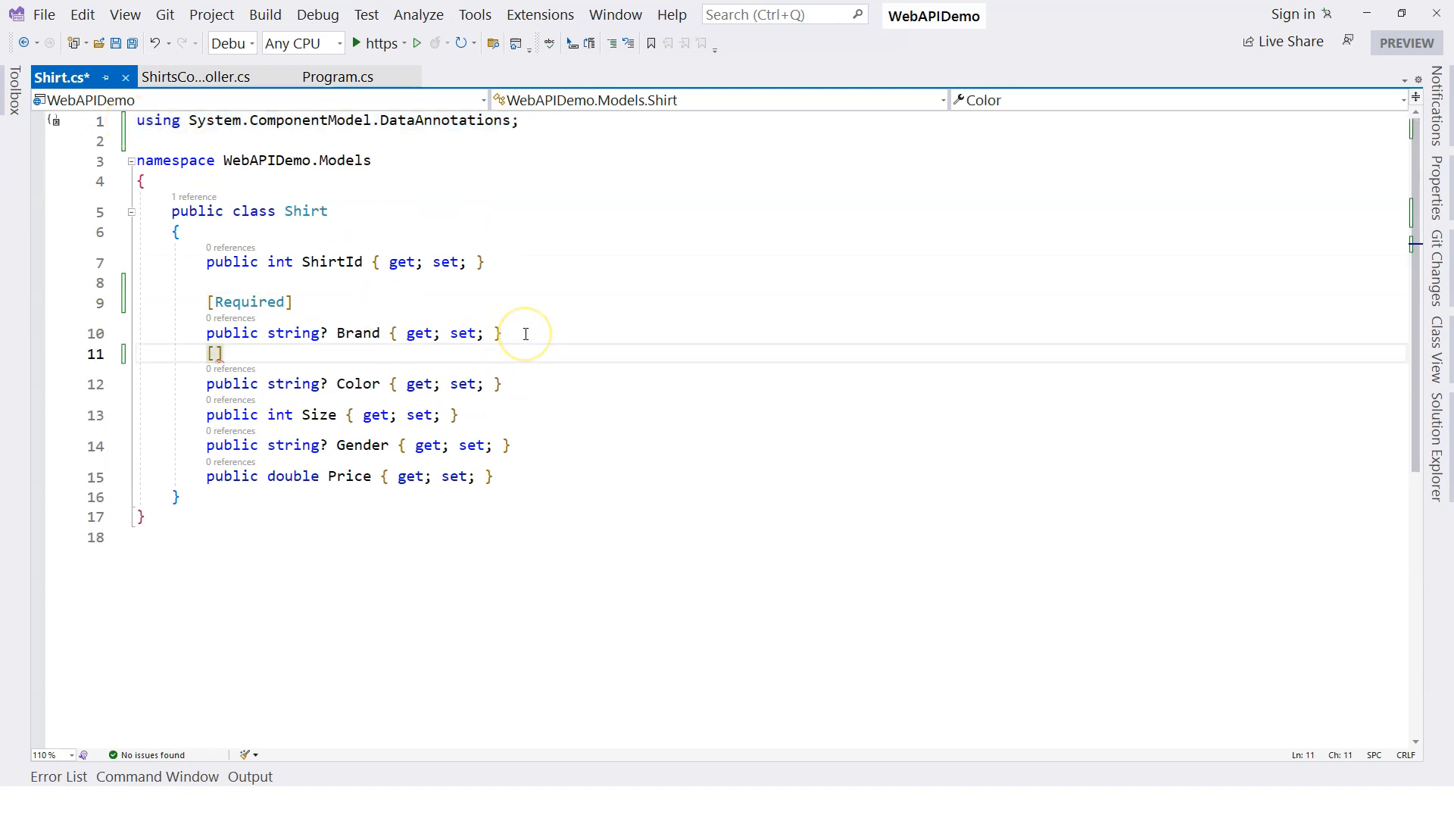
{"action": "type", "text": "Required"}
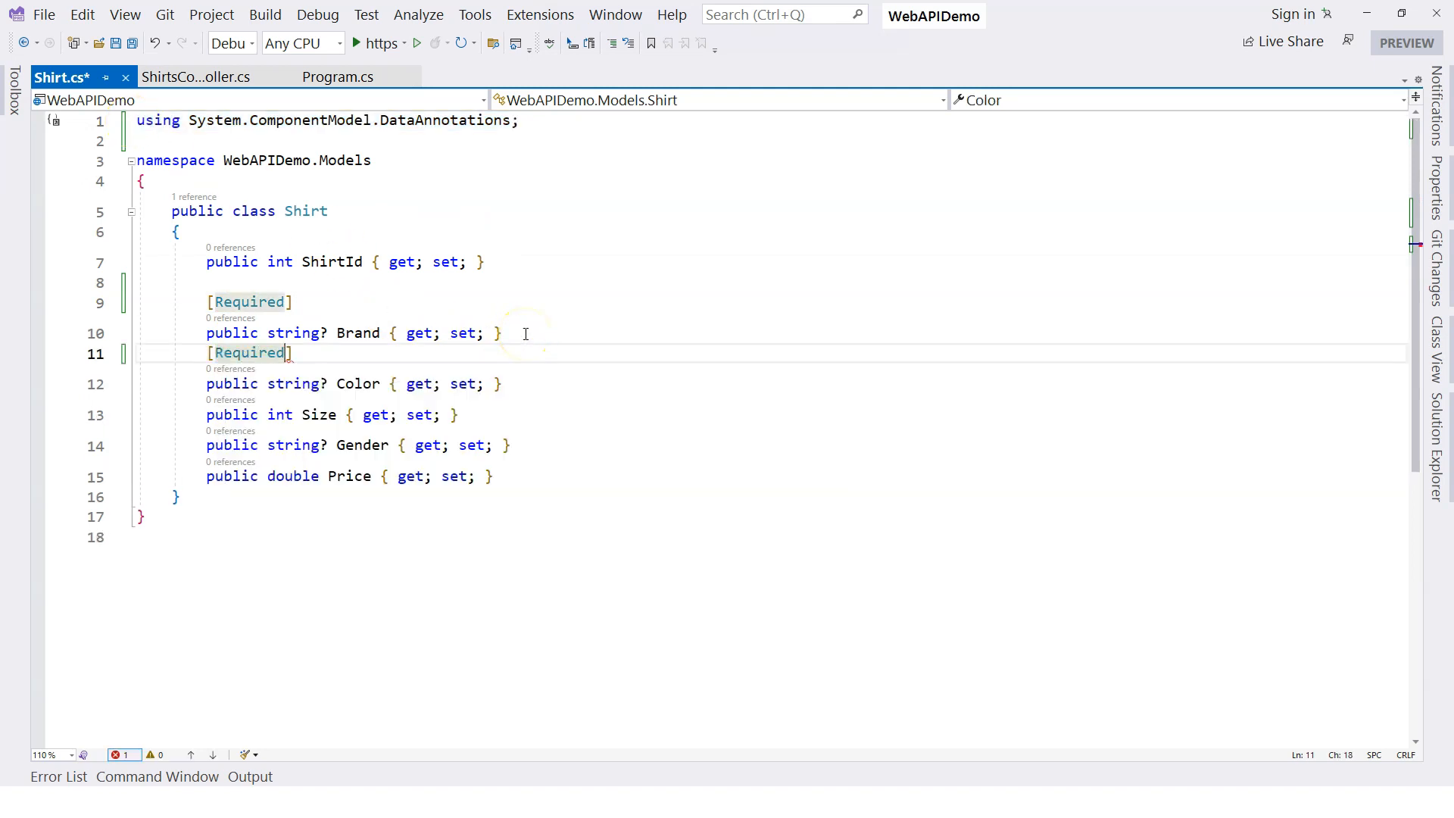
- Make Size a nullable int? and paste [Required] above Gender
{"action": "double_click", "coordinate": [320, 415]}
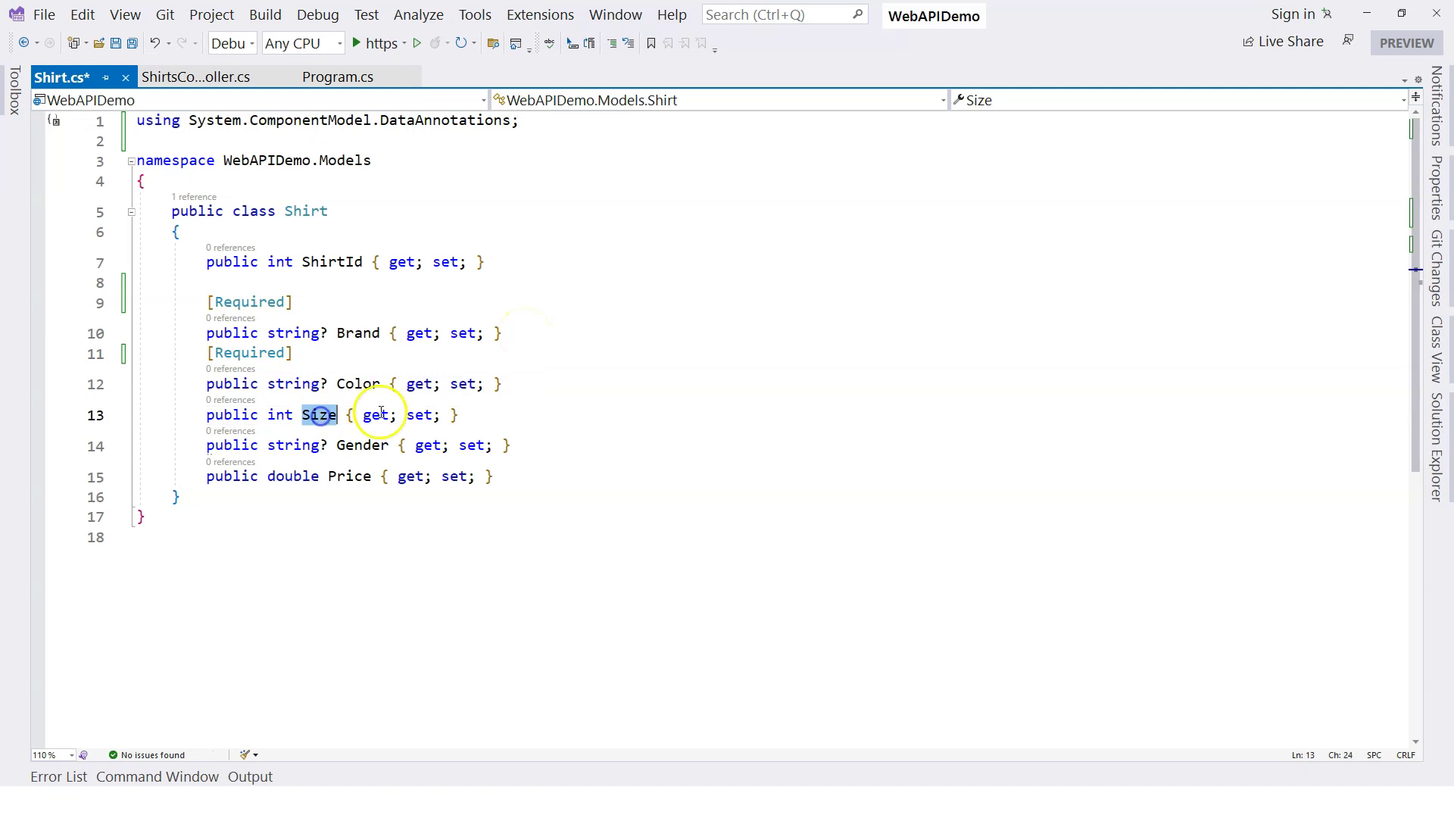
{"action": "left_click", "coordinate": [490, 411]}
{"action": "left_click", "coordinate": [293, 416]}
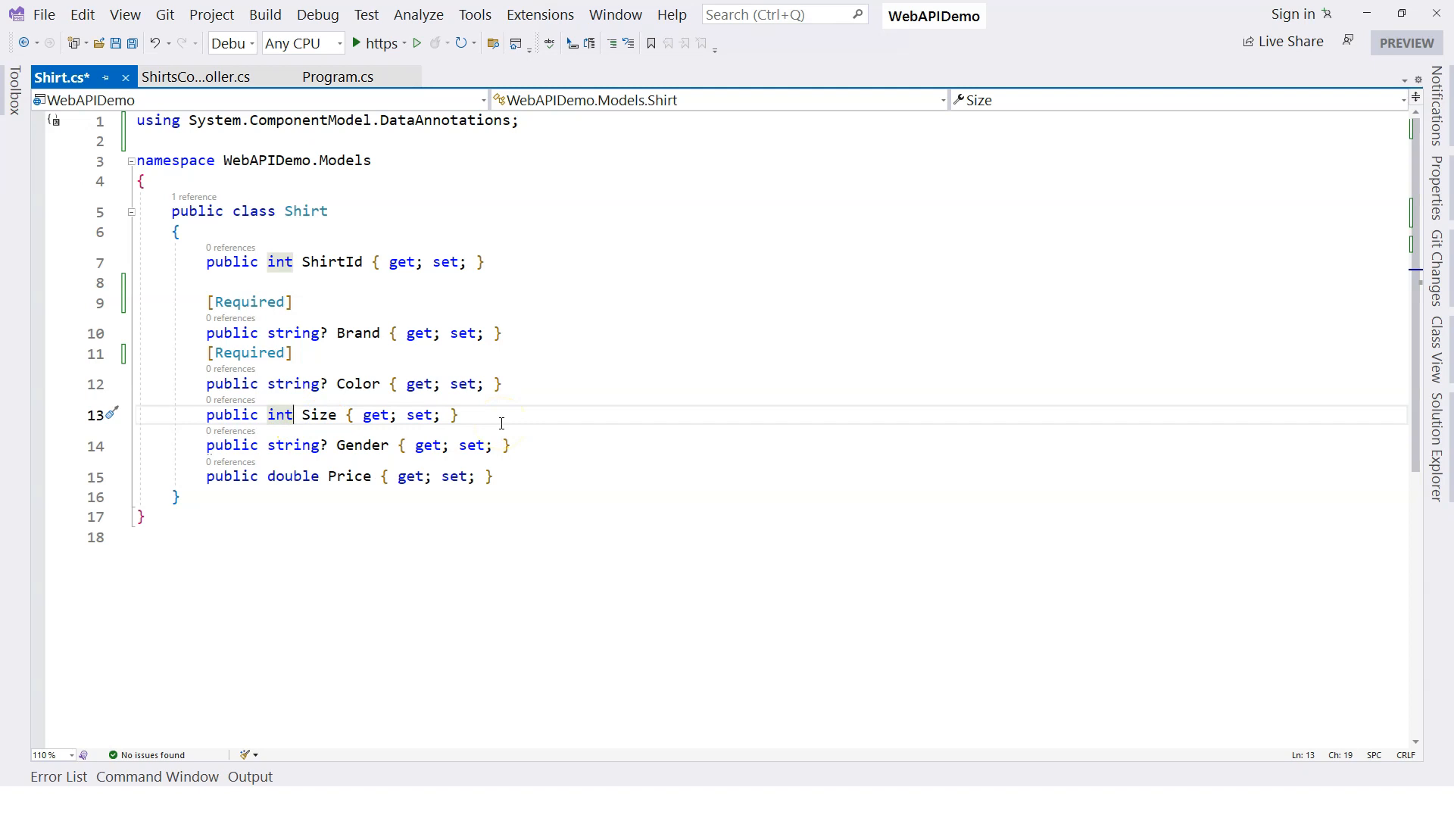
{"action": "type", "text": "?"}
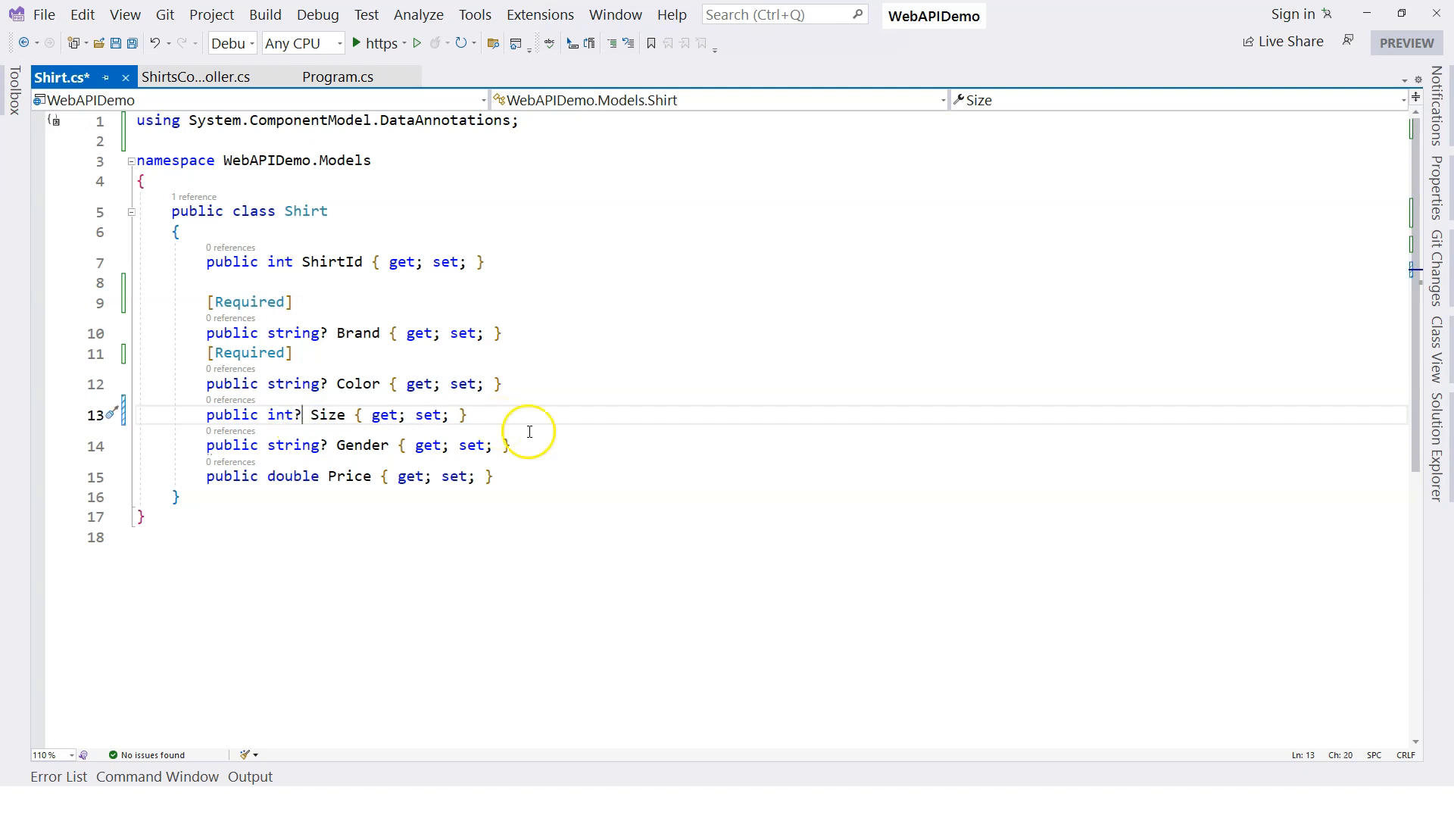
{"action": "double_click", "coordinate": [330, 414]}
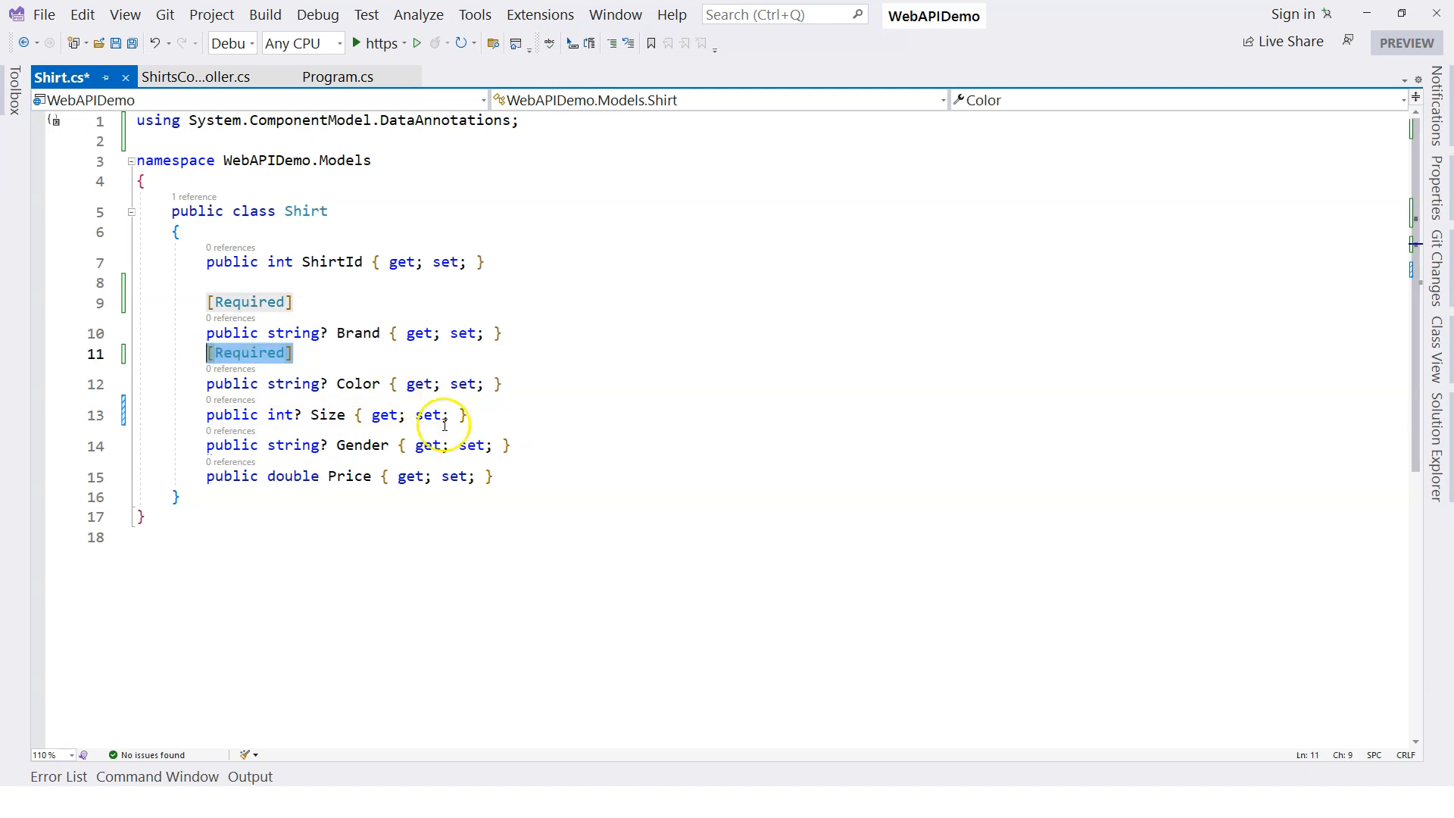
{"action": "left_click", "coordinate": [516, 415]}
{"action": "key", "text": "Return"}
{"action": "type", "text": "[Required]"}
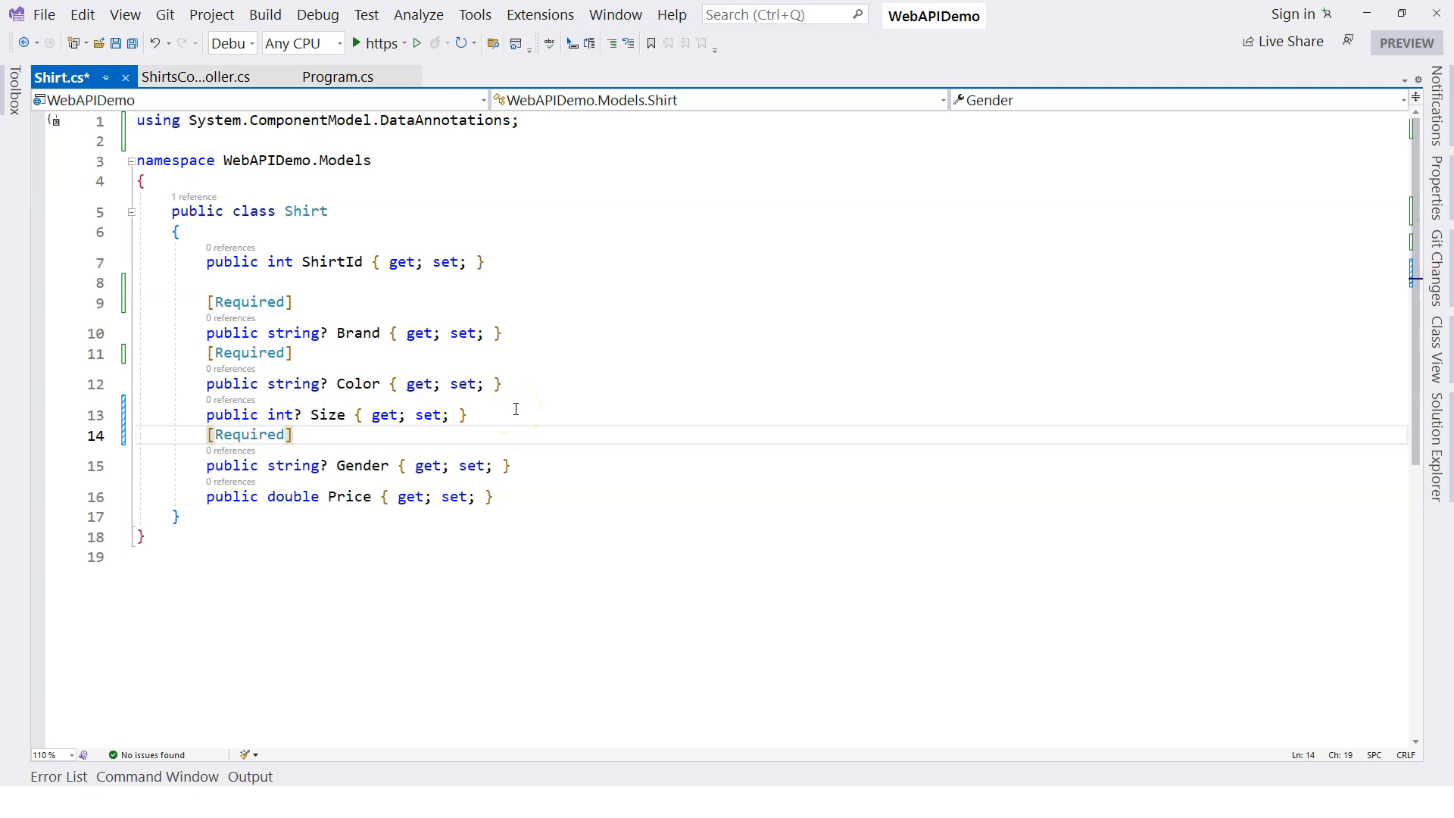
- Space out the properties with blank lines, keep Price without [Required] and make it double?
{"action": "left_click", "coordinate": [554, 333]}
{"action": "key", "text": "Return"}
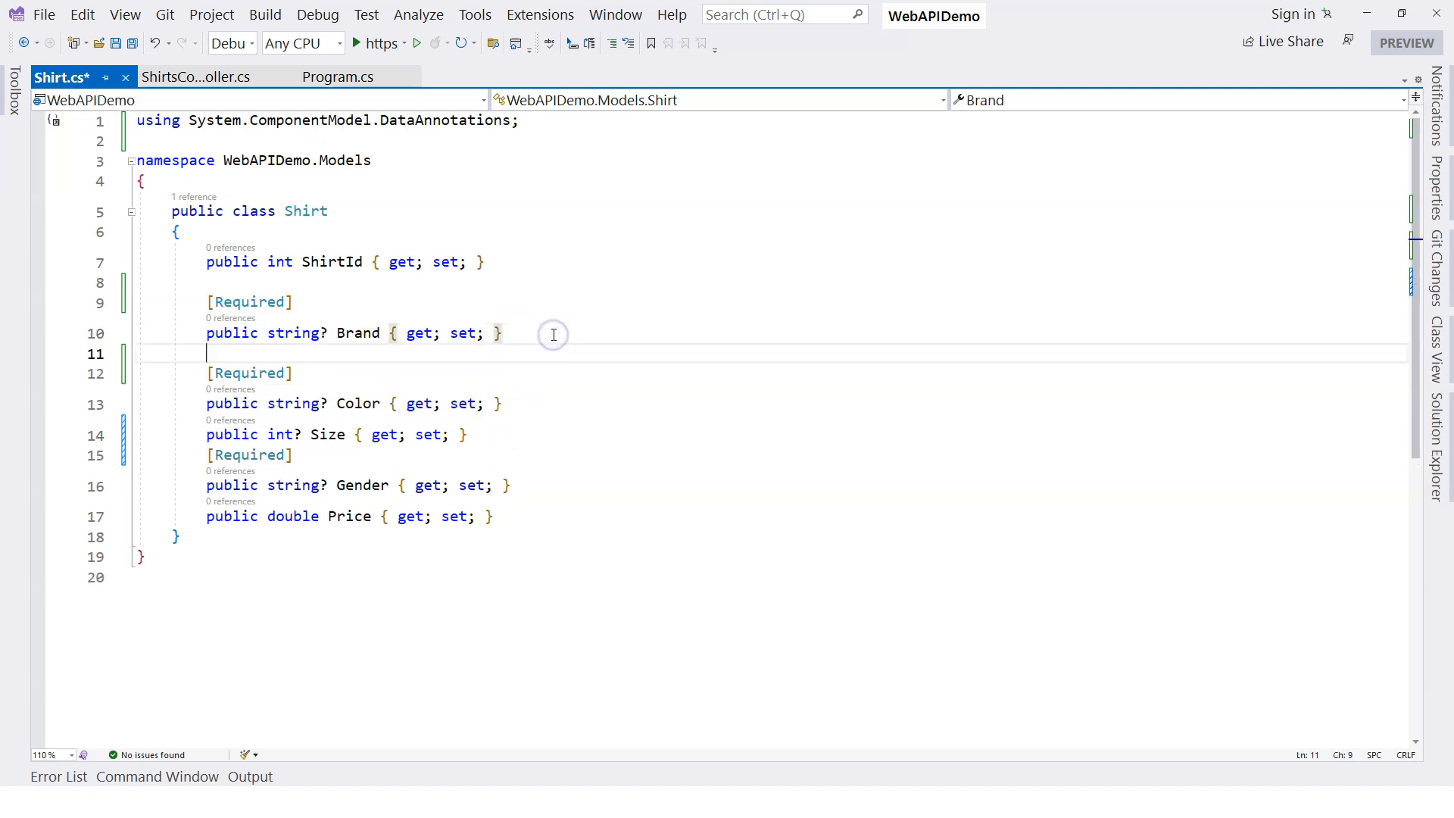
{"action": "left_click", "coordinate": [559, 404]}
{"action": "key", "text": "Return"}
{"action": "left_click", "coordinate": [535, 455]}
{"action": "key", "text": "Return"}
{"action": "left_click", "coordinate": [594, 506]}
{"action": "key", "text": "Return"}
{"action": "key", "text": "ctrl+v"}
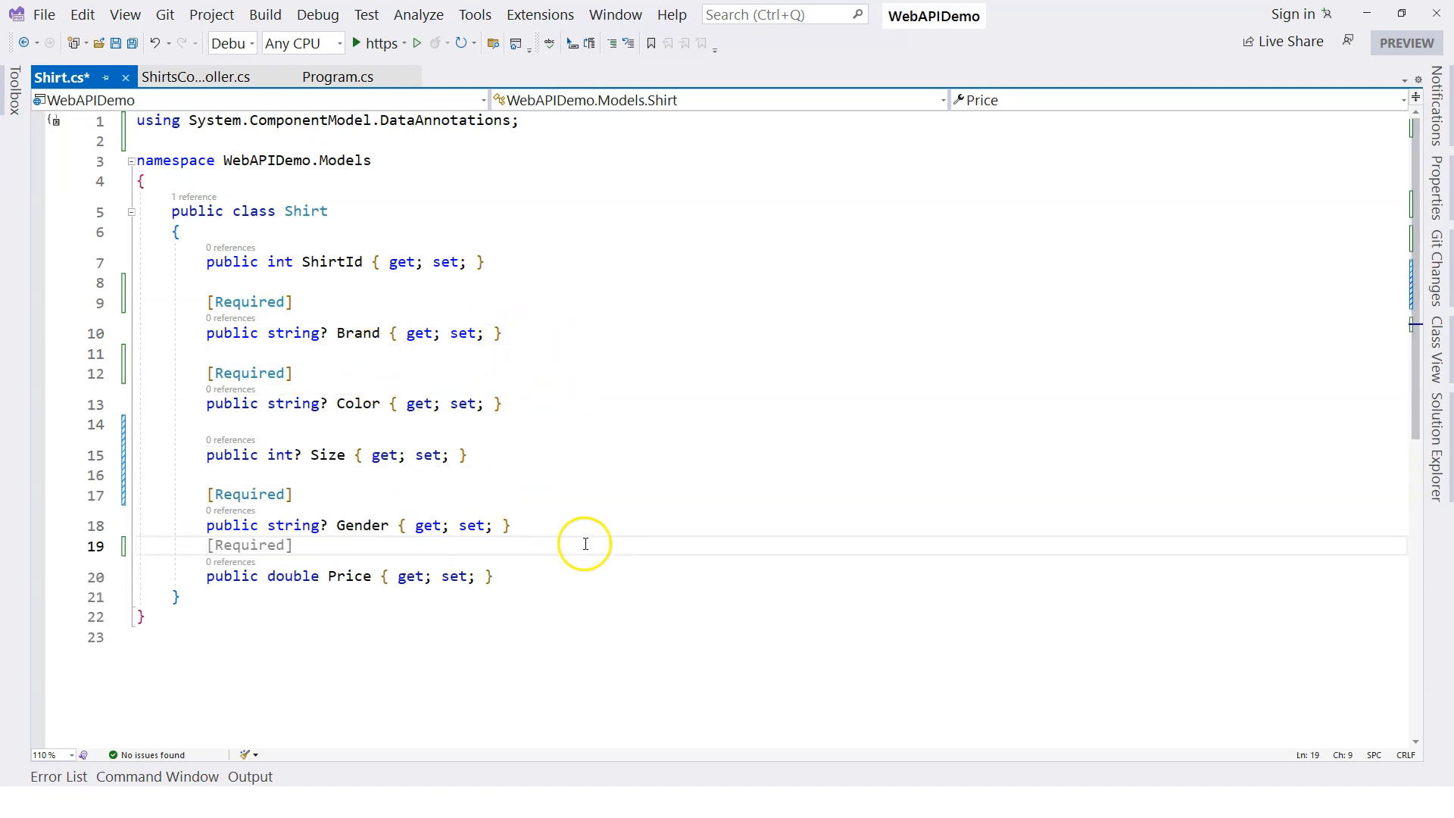
{"action": "key", "text": "ctrl+z"}
{"action": "left_click", "coordinate": [321, 576]}
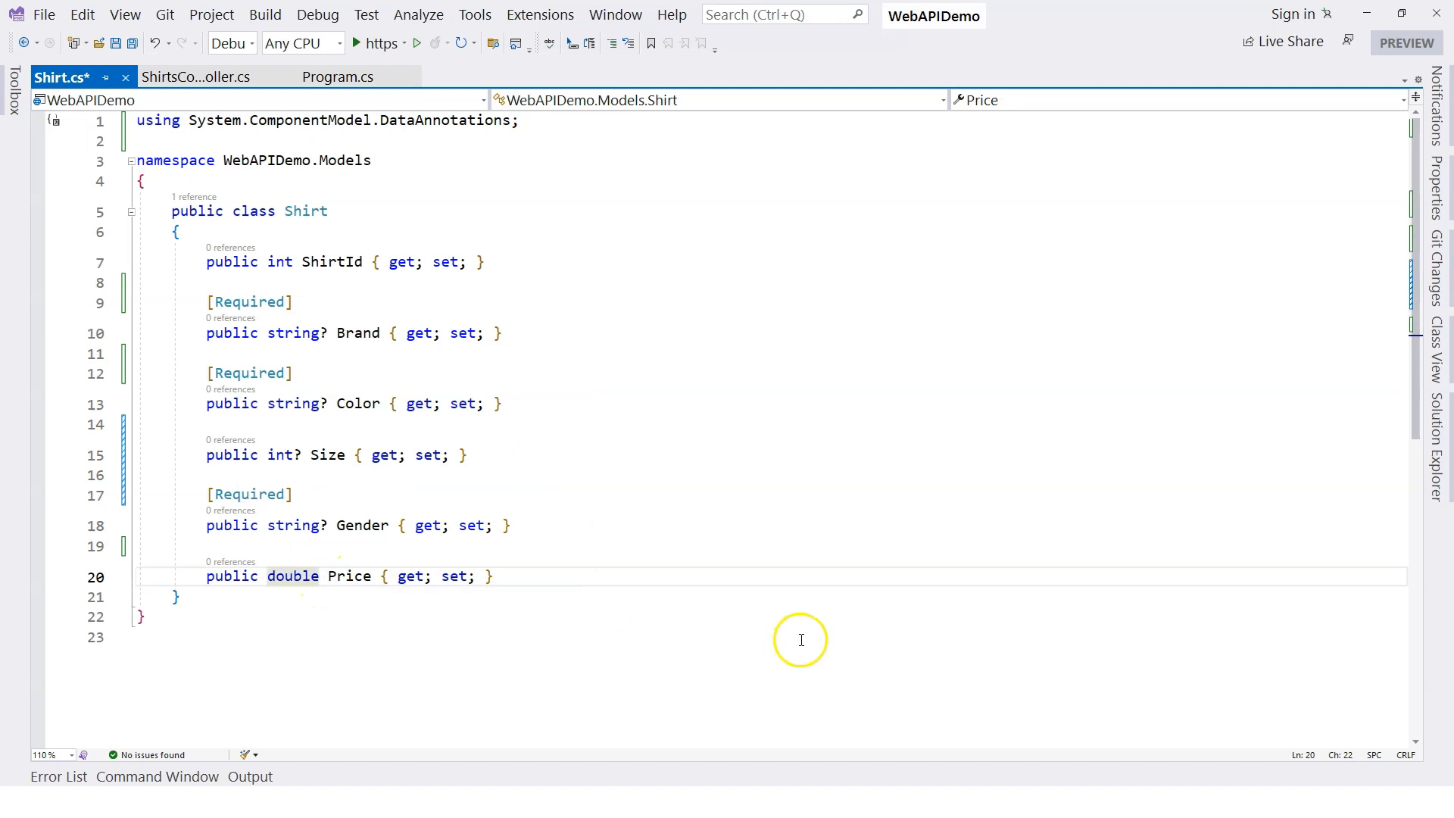
{"action": "type", "text": "?"}
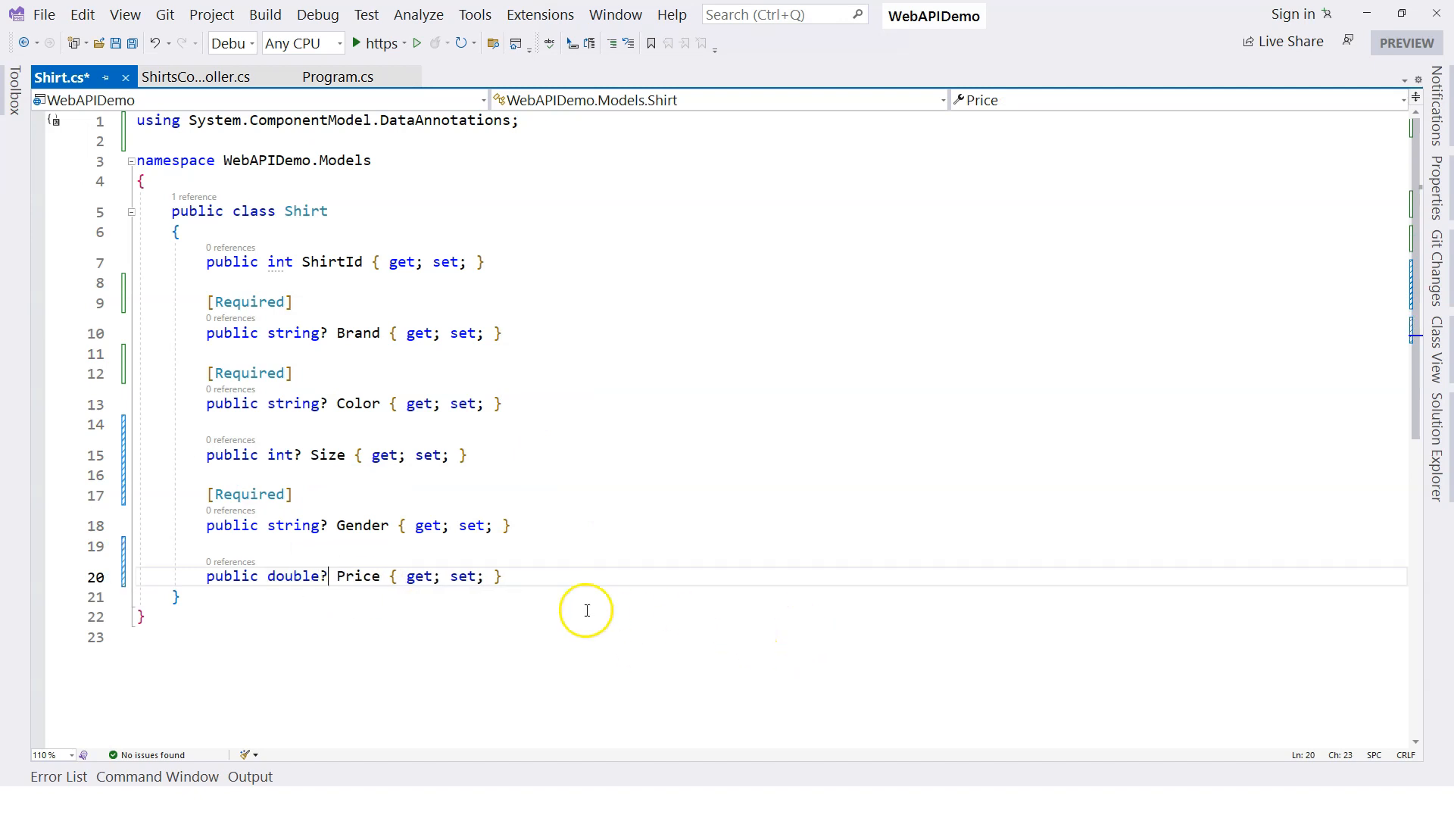
- Save Shirt.cs and review the Required attributes and the DataAnnotations import line
{"action": "key", "text": "ctrl+s"}
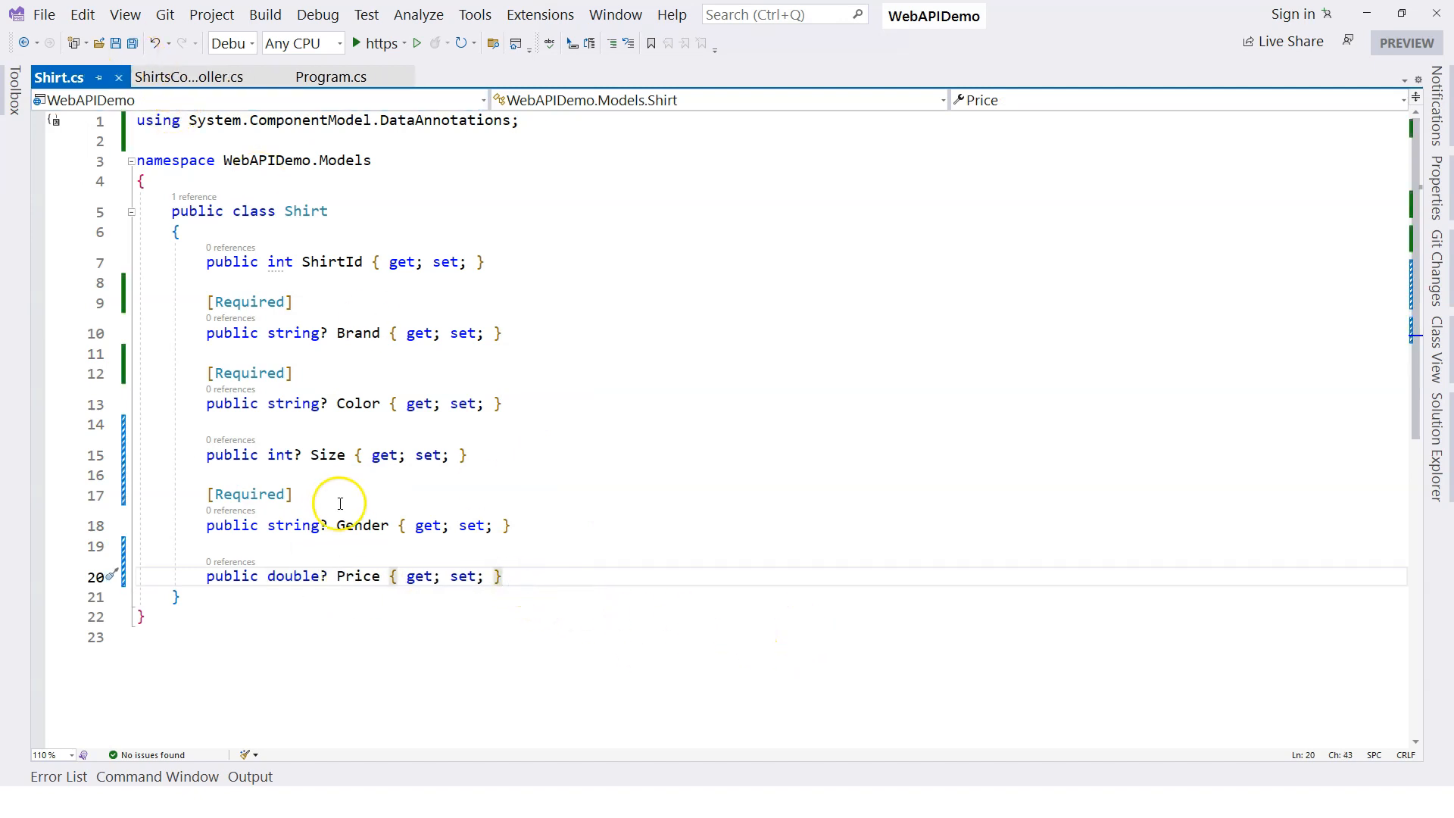
{"action": "left_click", "coordinate": [319, 496]}
{"action": "double_click", "coordinate": [250, 495]}
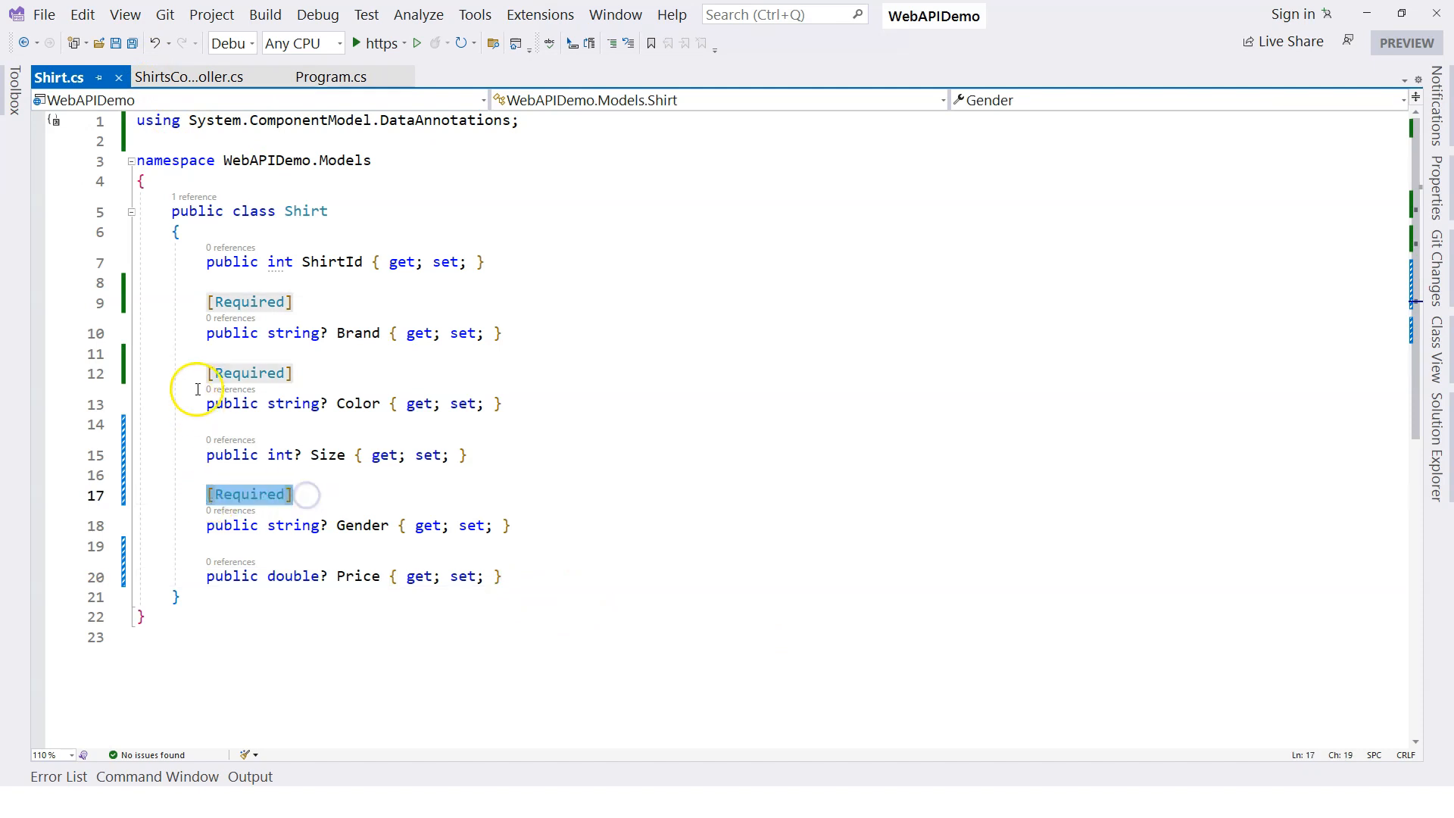
{"action": "double_click", "coordinate": [248, 373]}
{"action": "left_click", "coordinate": [423, 122]}
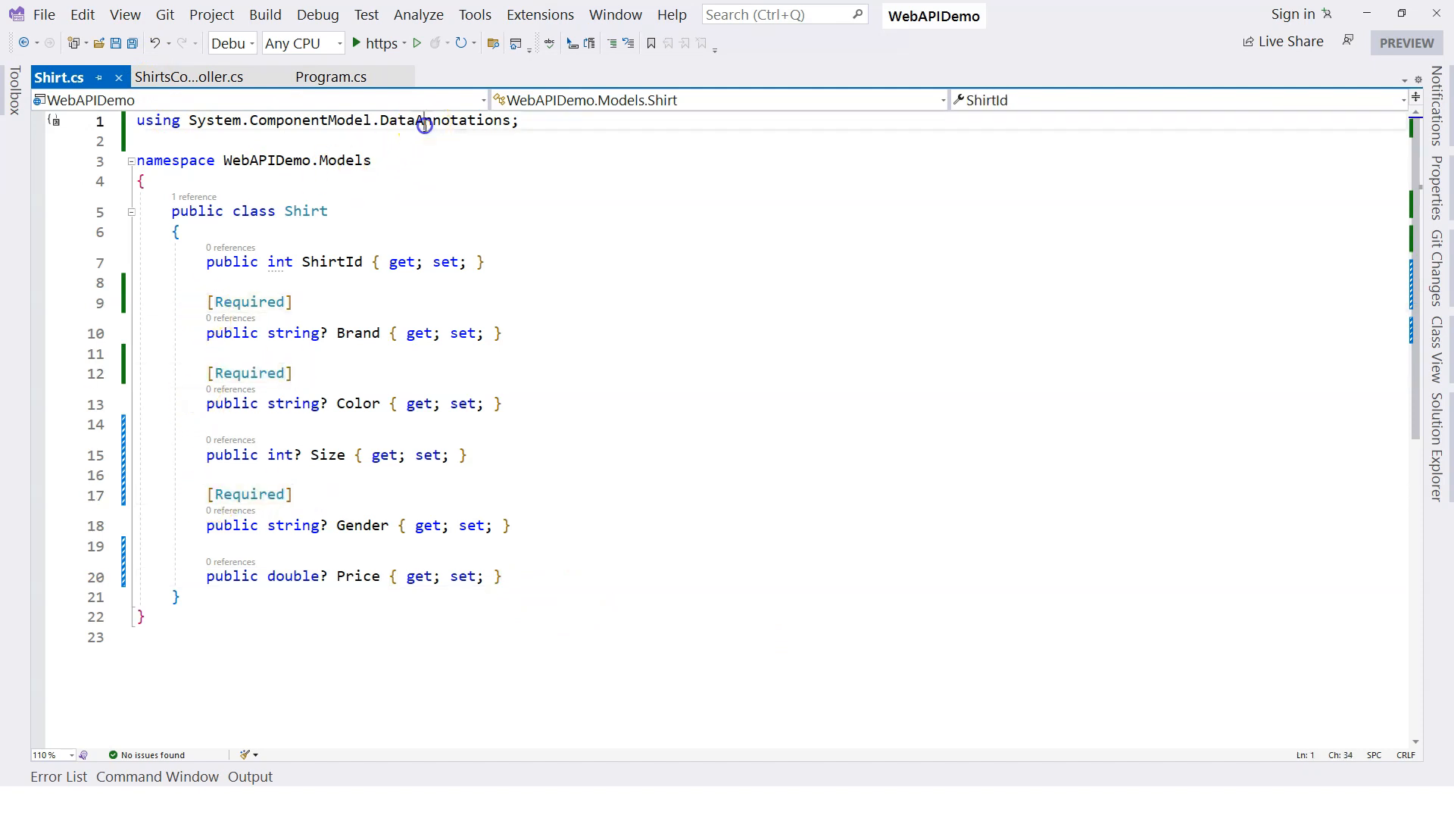
{"action": "double_click", "coordinate": [423, 122]}
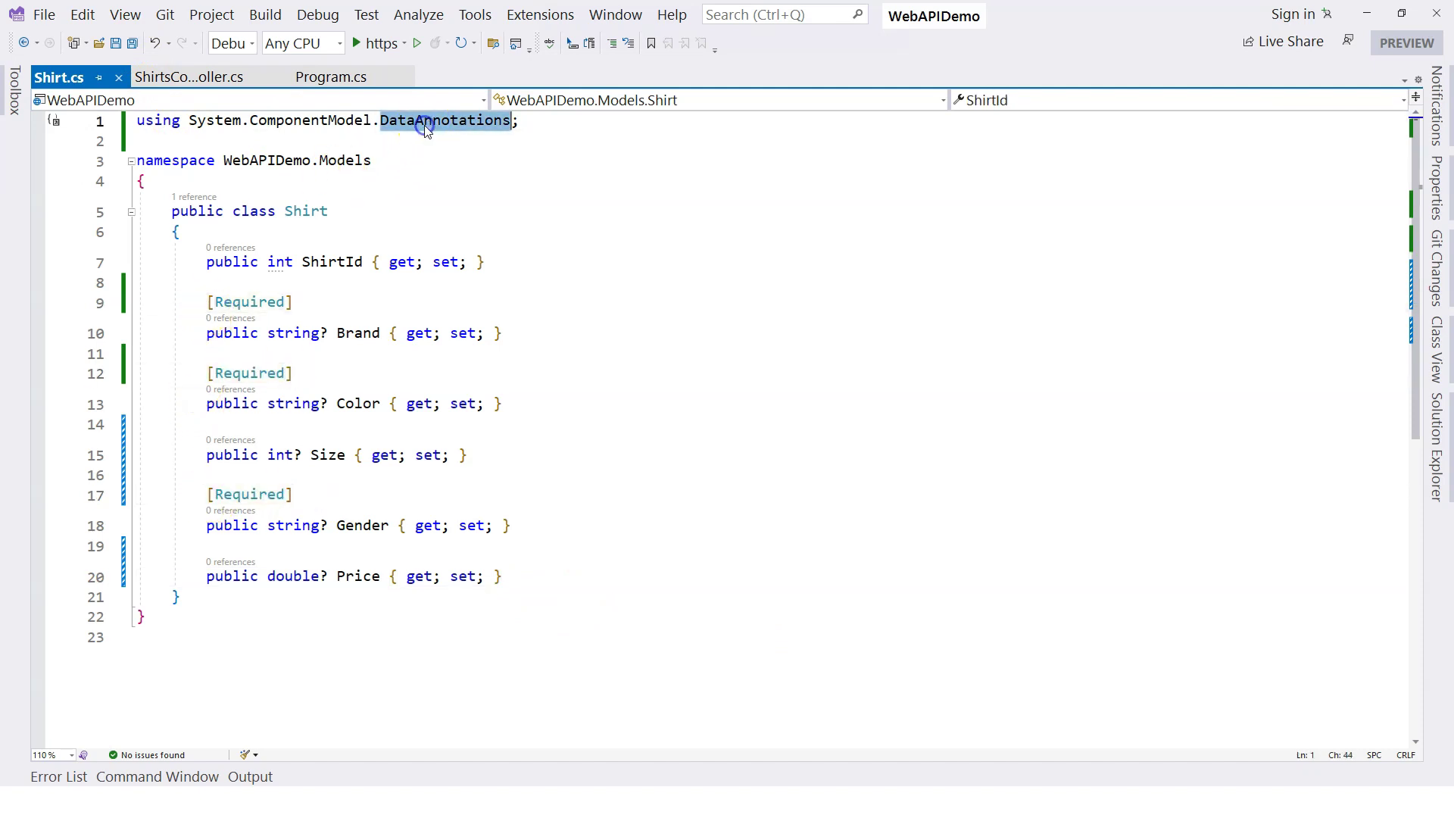
{"action": "left_click", "coordinate": [530, 124]}
{"action": "left_click_drag", "start_coordinate": [523, 122], "coordinate": [137, 122]}
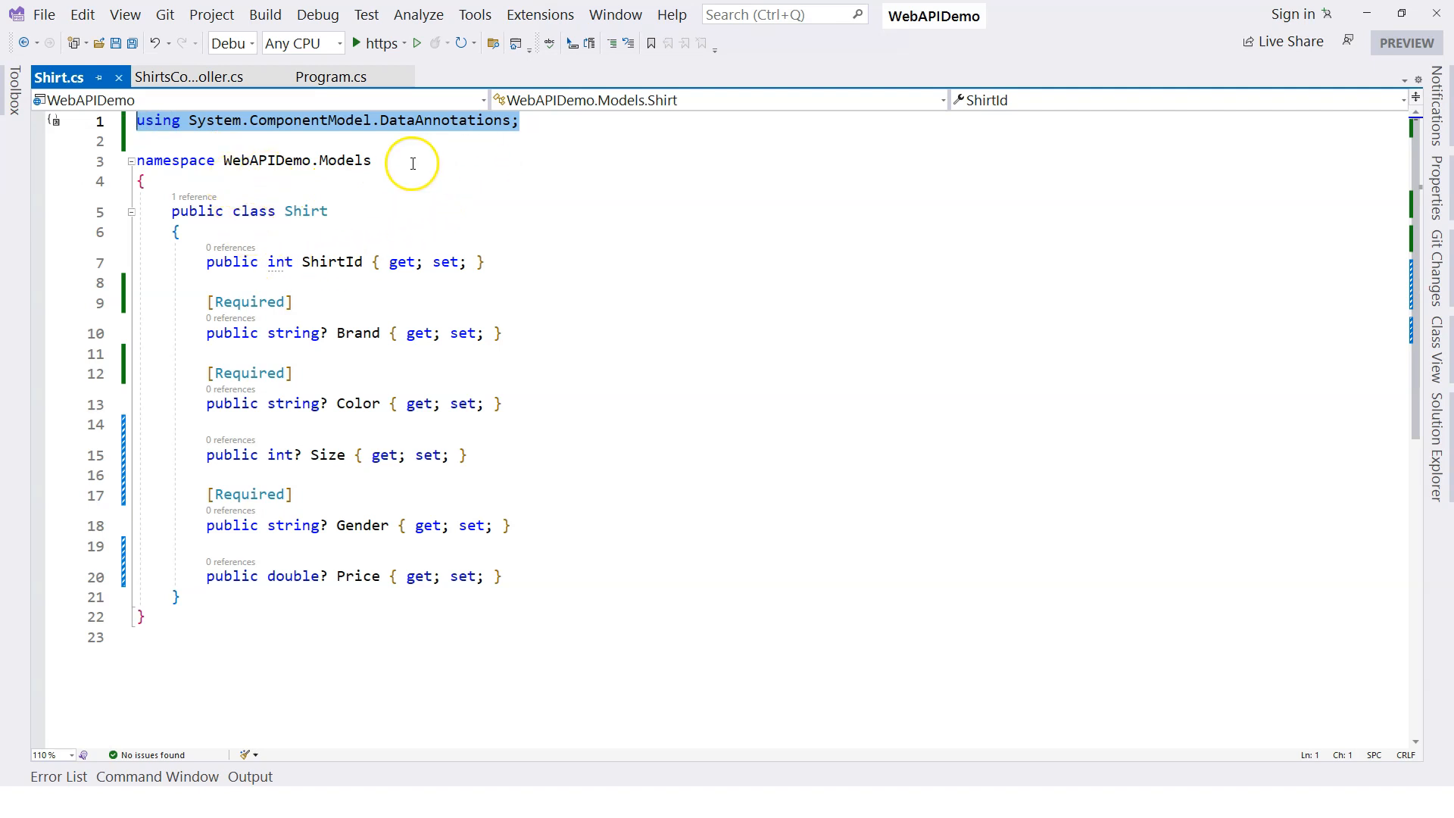
{"action": "left_click", "coordinate": [546, 120]}
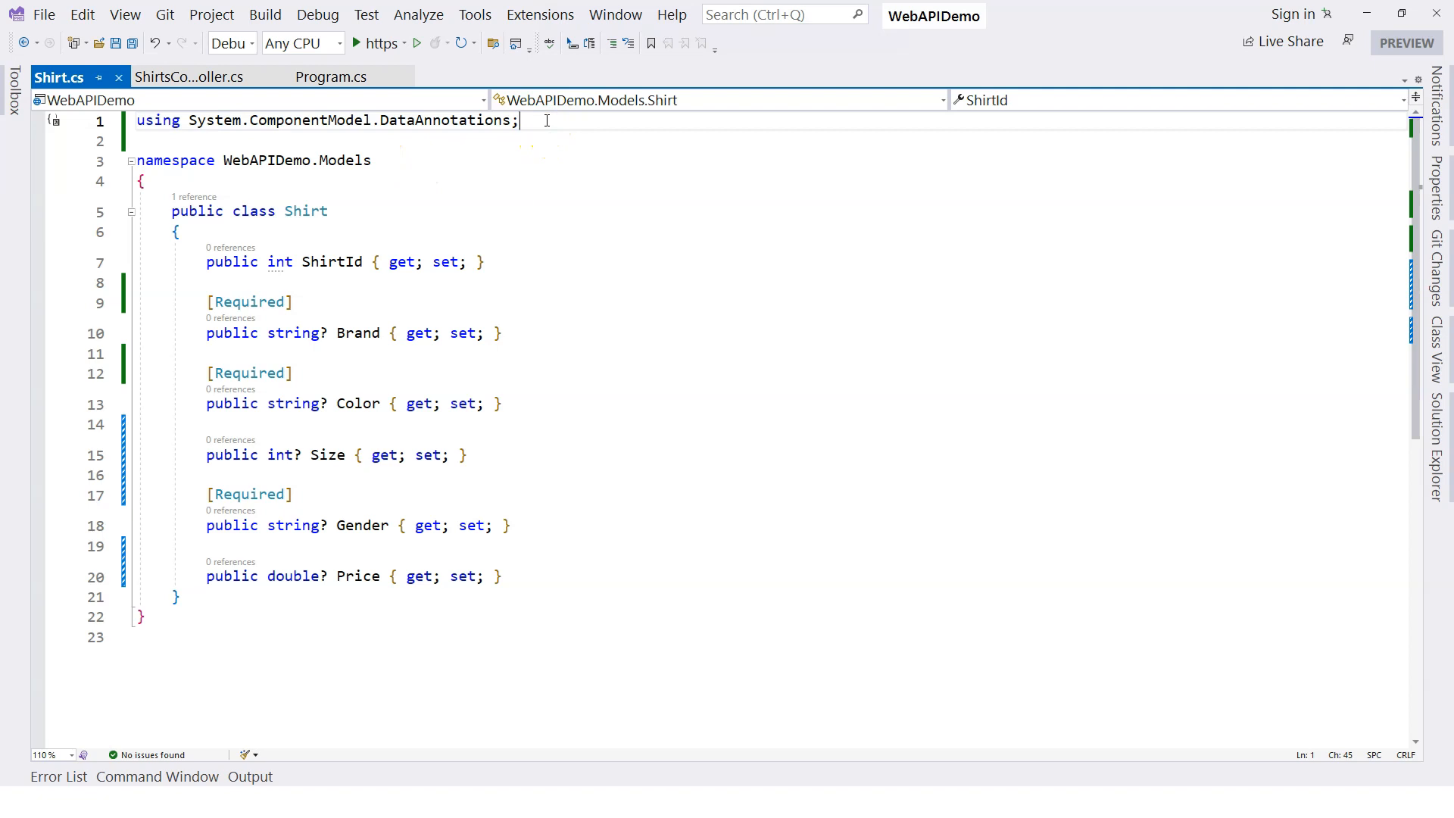
- Highlight the Shirt class and its Required attributes on Brand and Color, then show ShirtsController.cs
{"action": "left_click_drag", "start_coordinate": [172, 210], "coordinate": [179, 596]}
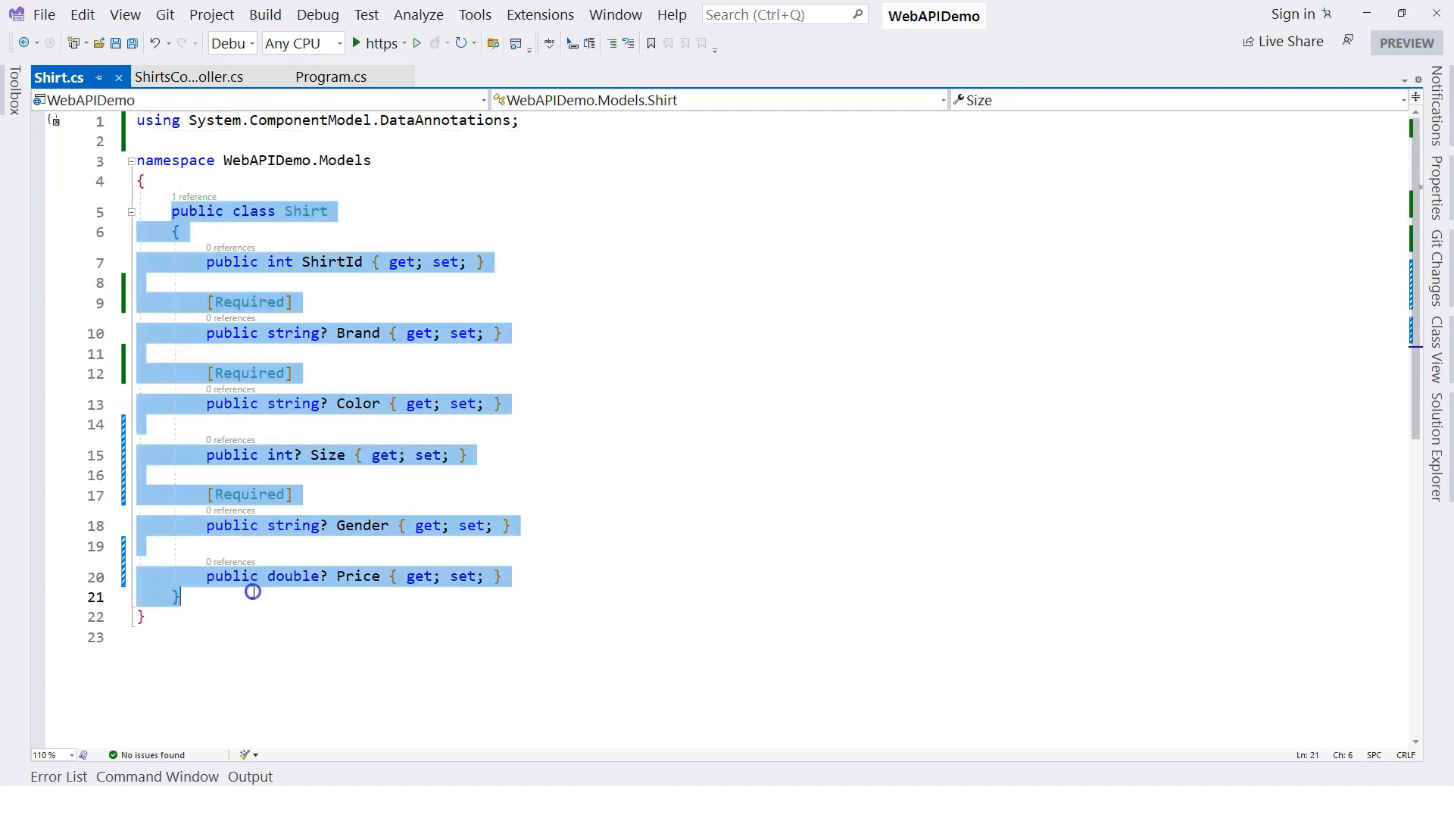
{"action": "left_click", "coordinate": [586, 582]}
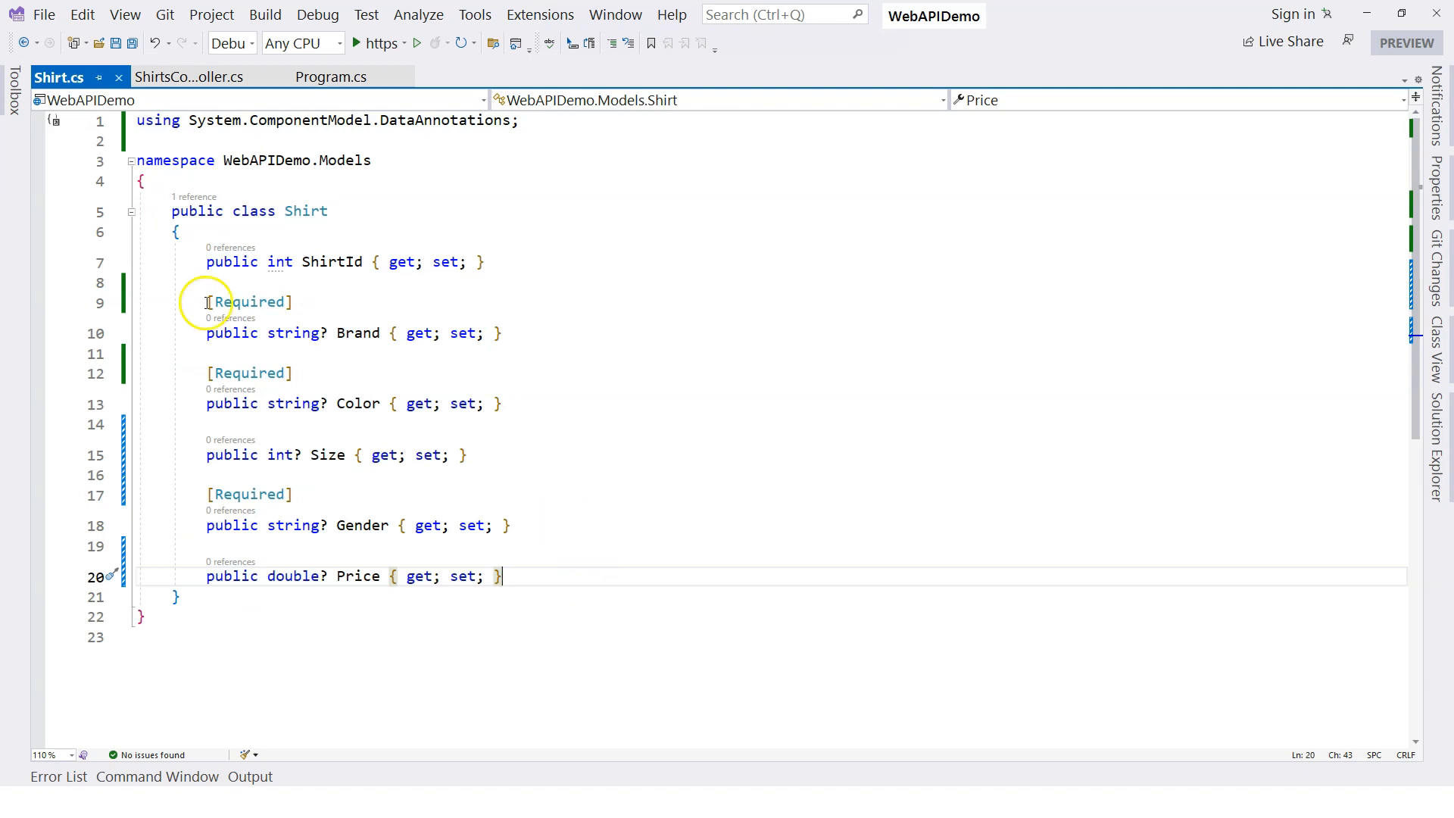
{"action": "left_click_drag", "start_coordinate": [207, 301], "coordinate": [293, 302]}
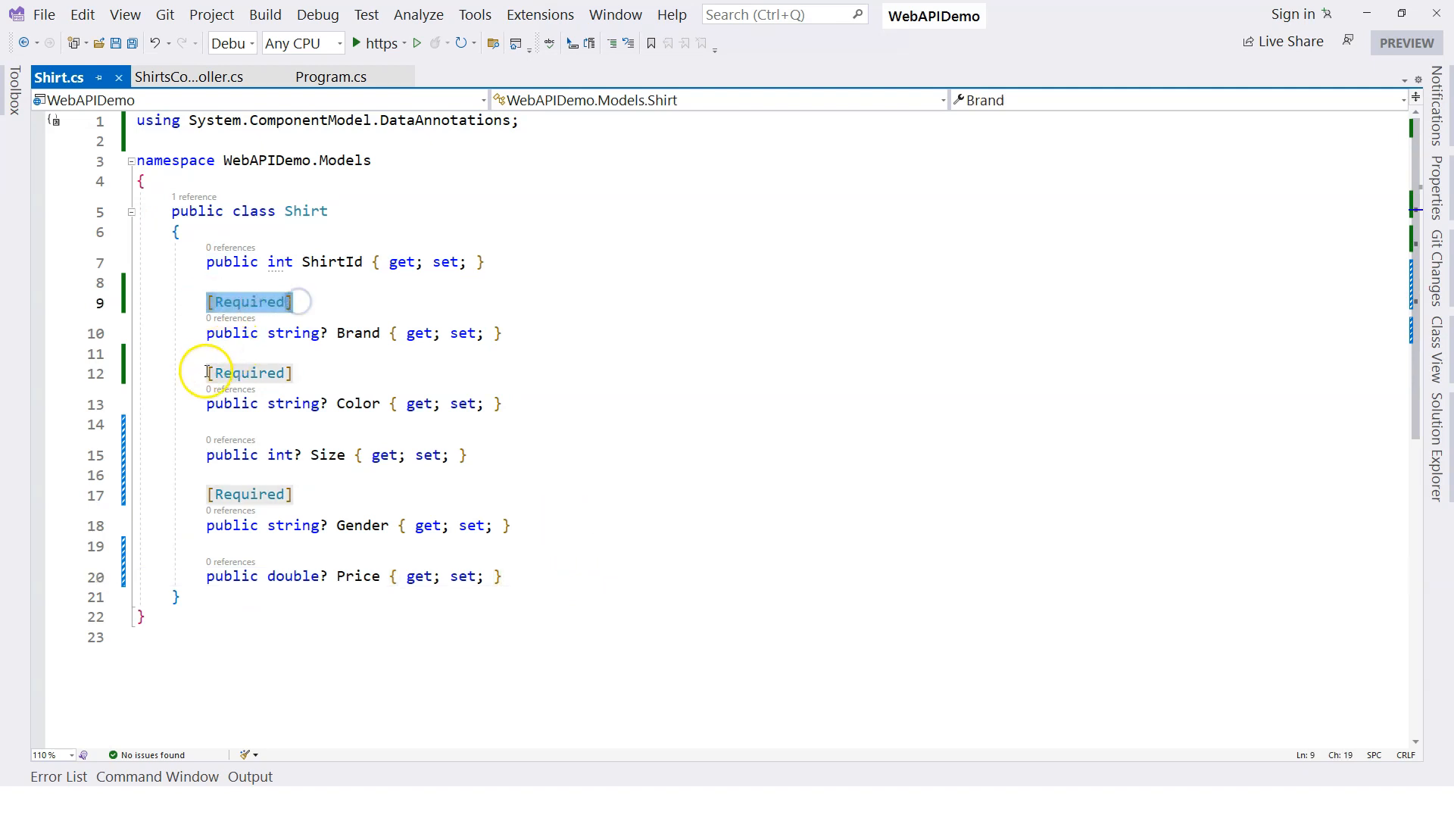
{"action": "left_click_drag", "start_coordinate": [208, 373], "coordinate": [294, 373]}
{"action": "double_click", "coordinate": [305, 212]}
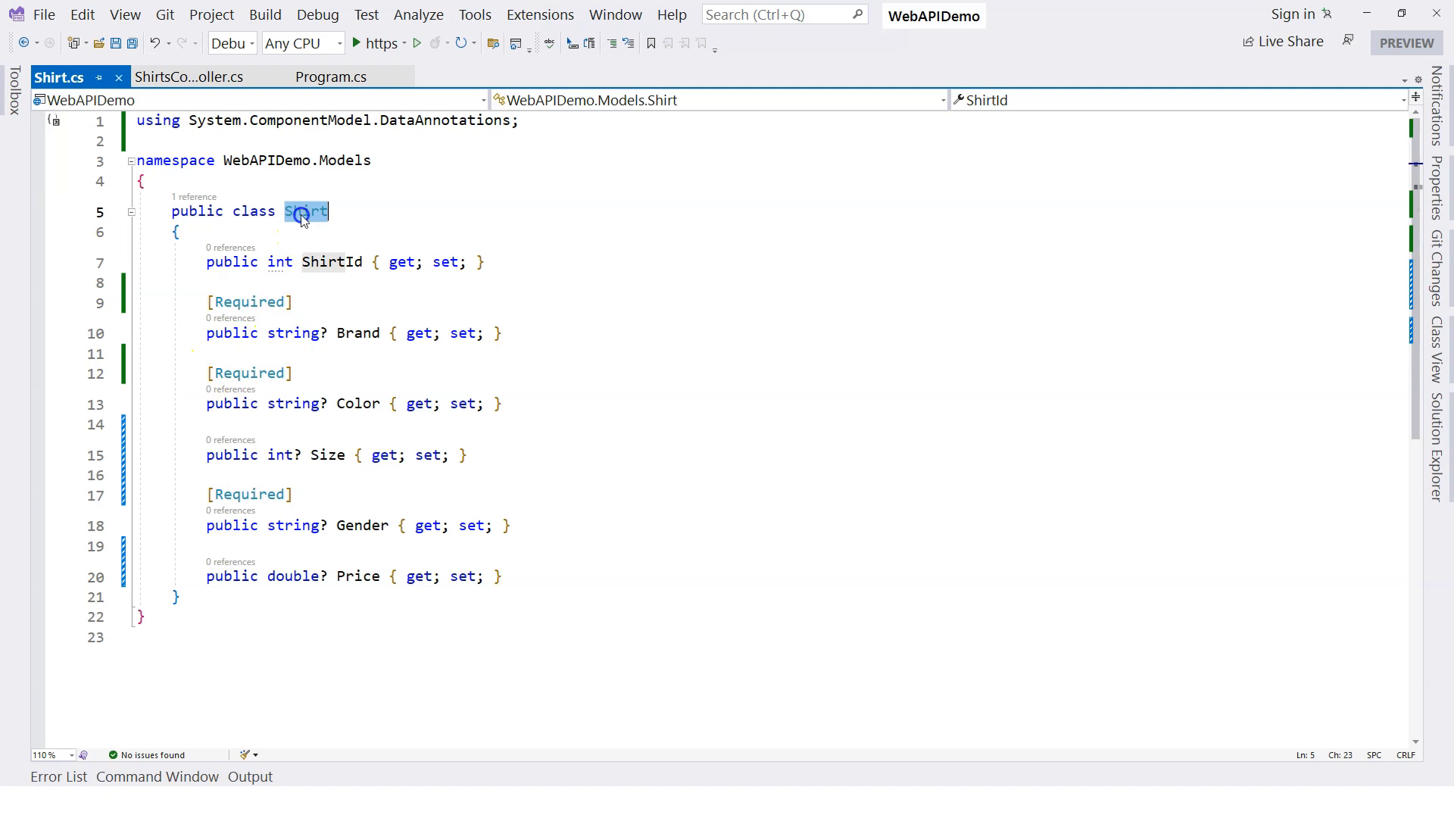
{"action": "left_click", "coordinate": [298, 301]}
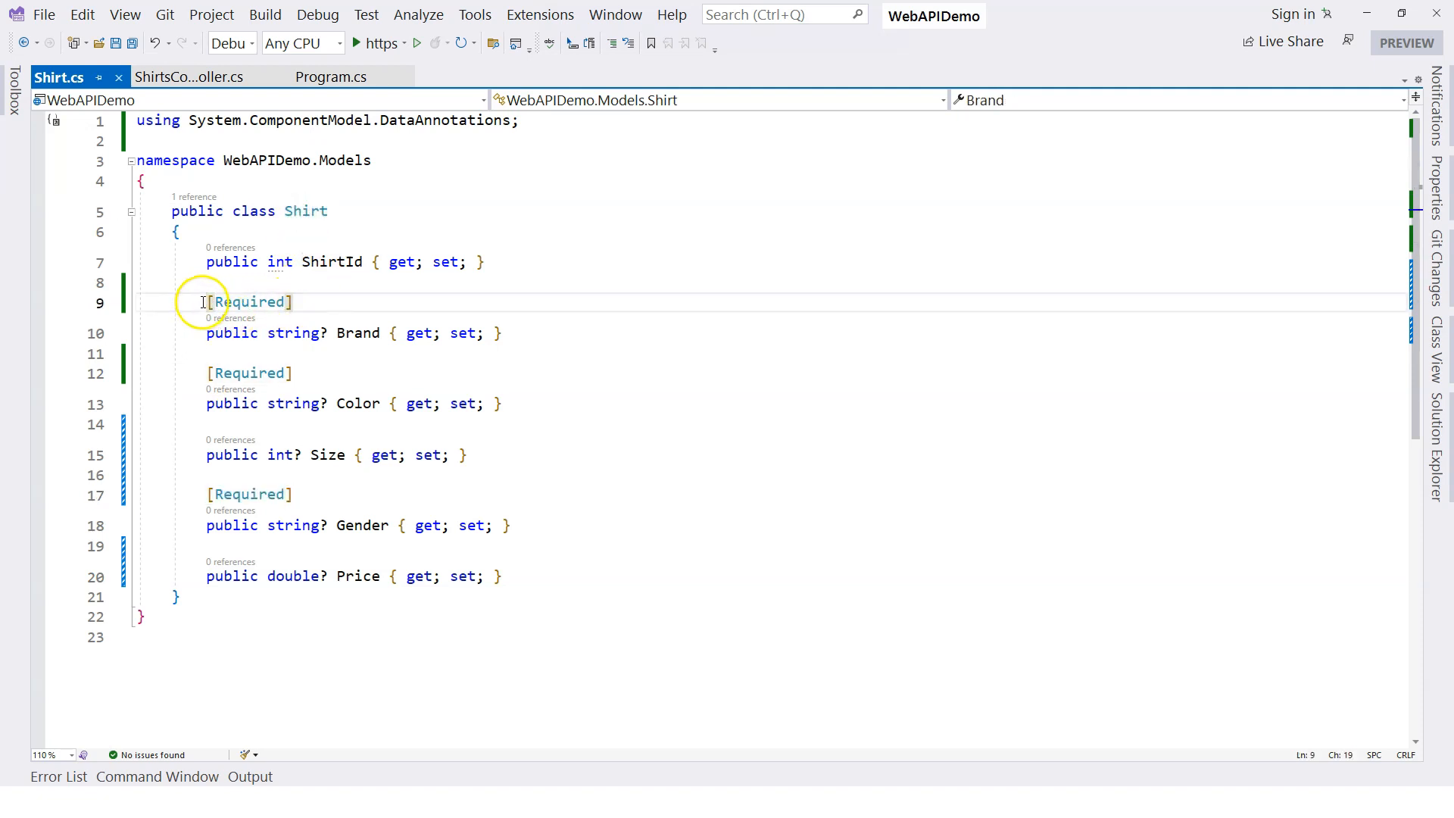
{"action": "left_click_drag", "start_coordinate": [205, 302], "coordinate": [296, 301]}
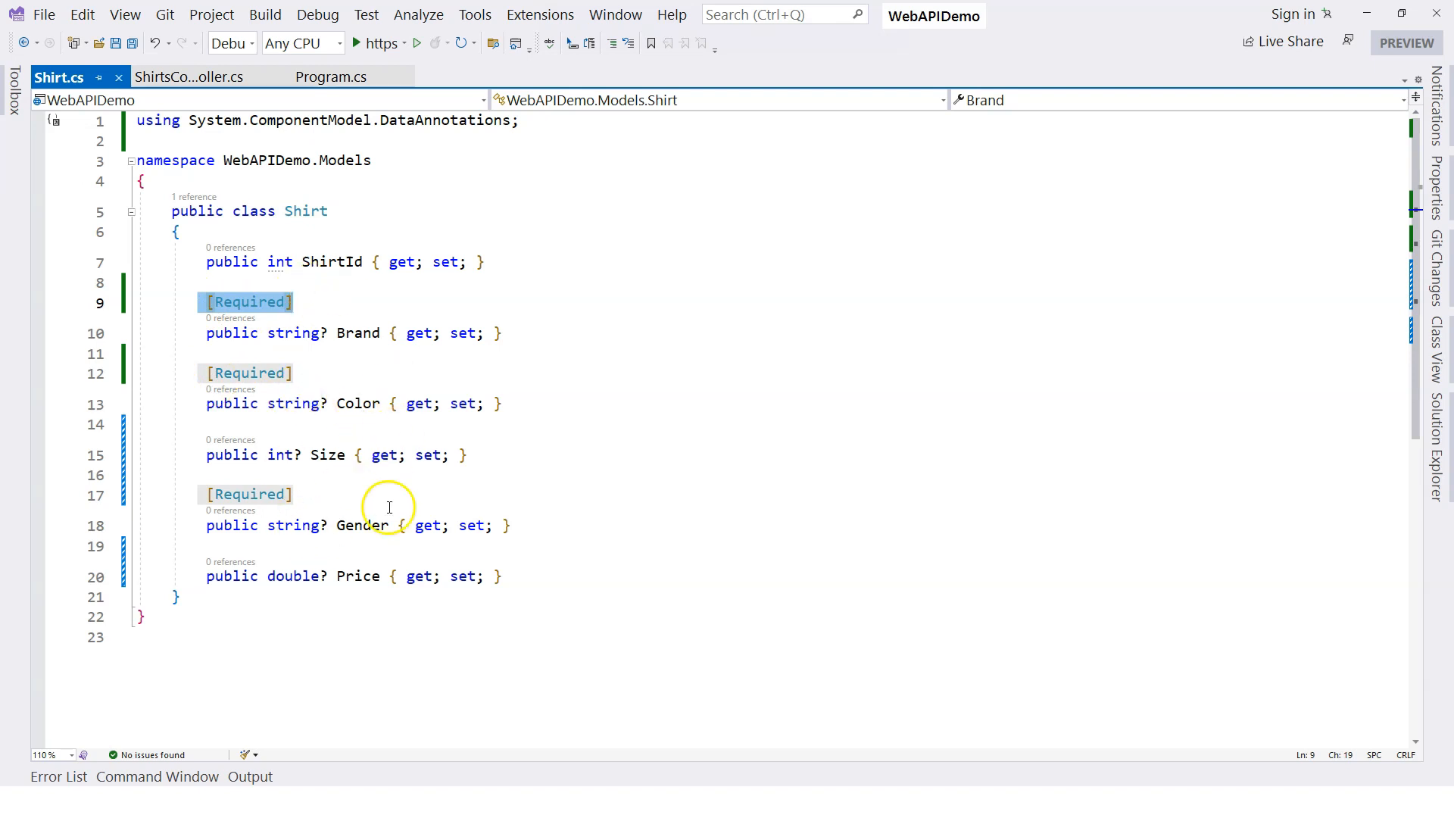
{"action": "left_click", "coordinate": [188, 76]}
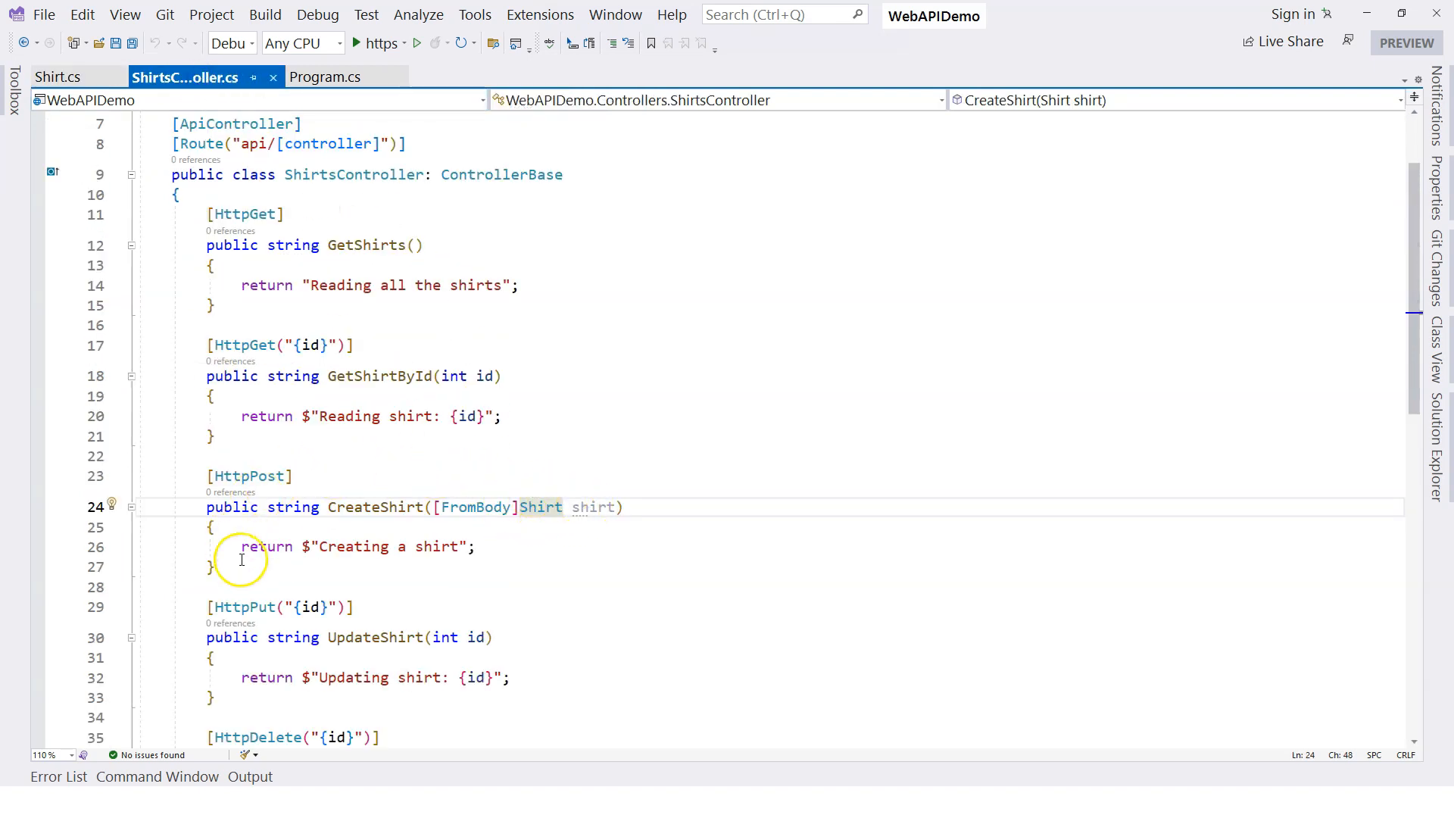
- Go over the Model Validation box in the diagram between Model Binding and CreateShirt
{"action": "key", "text": "alt+Tab"}
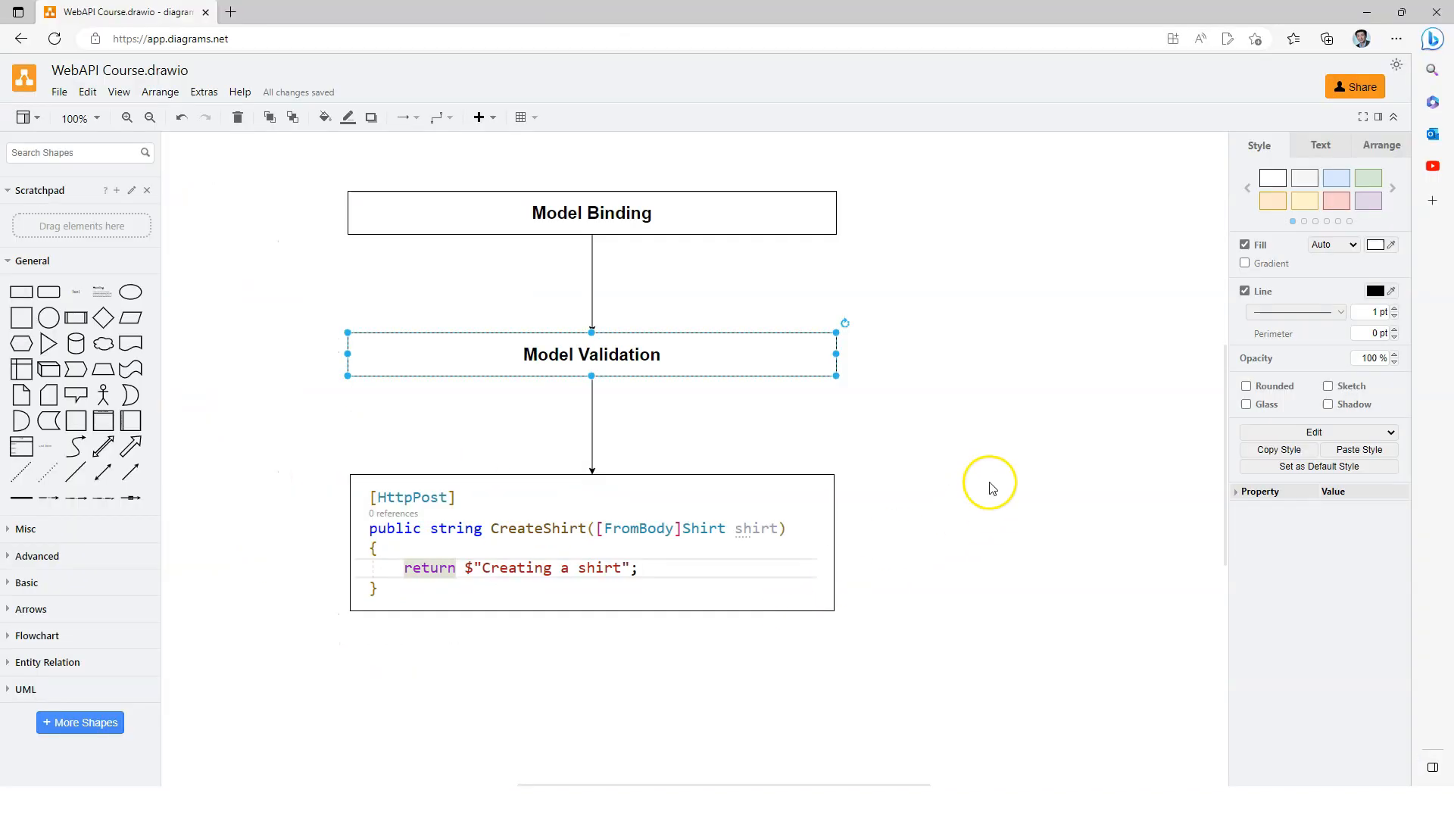
{"action": "left_click", "coordinate": [994, 472]}
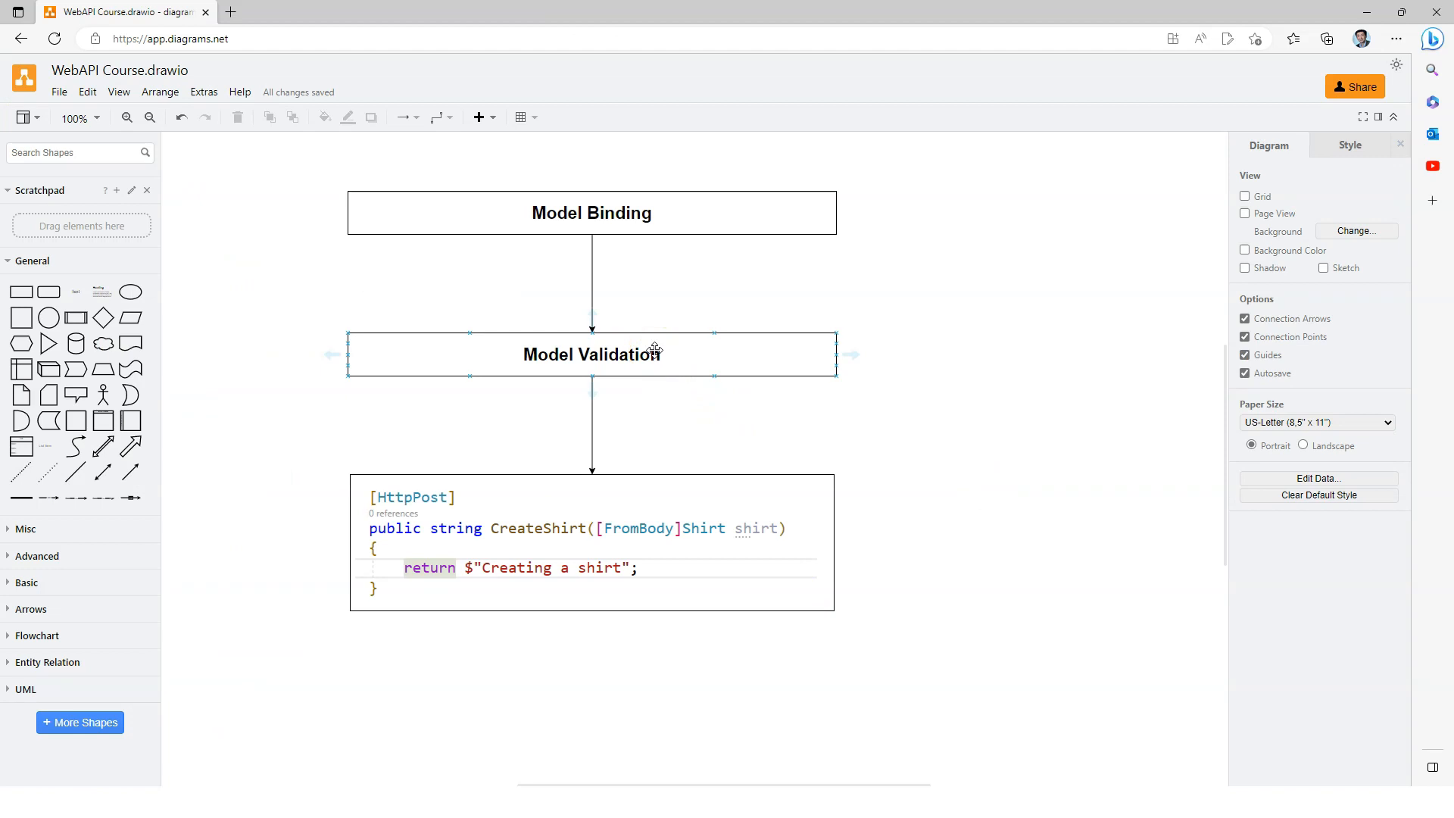
{"action": "left_click", "coordinate": [671, 355]}
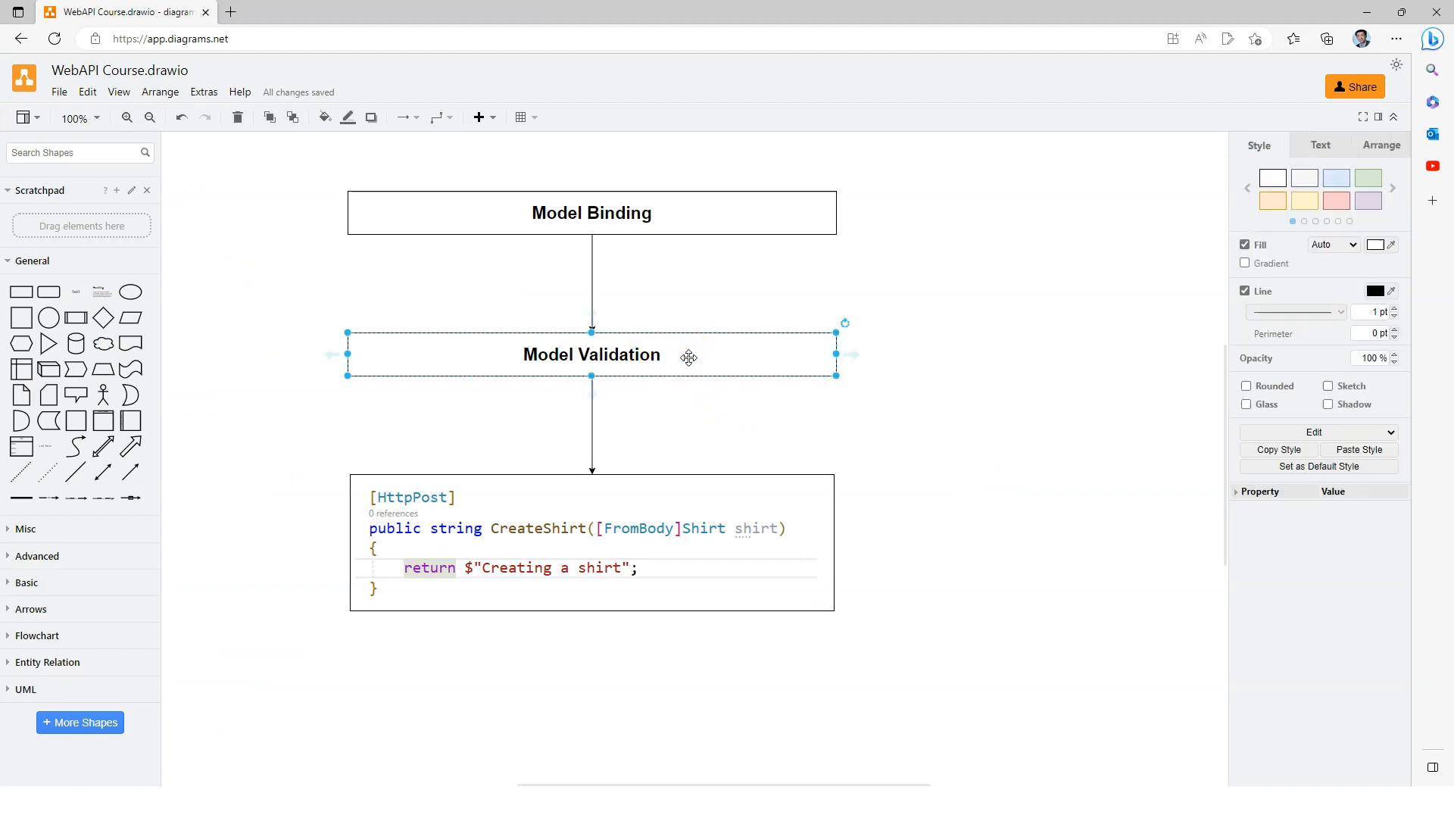
{"action": "left_click", "coordinate": [664, 356]}
{"action": "left_click", "coordinate": [698, 376]}
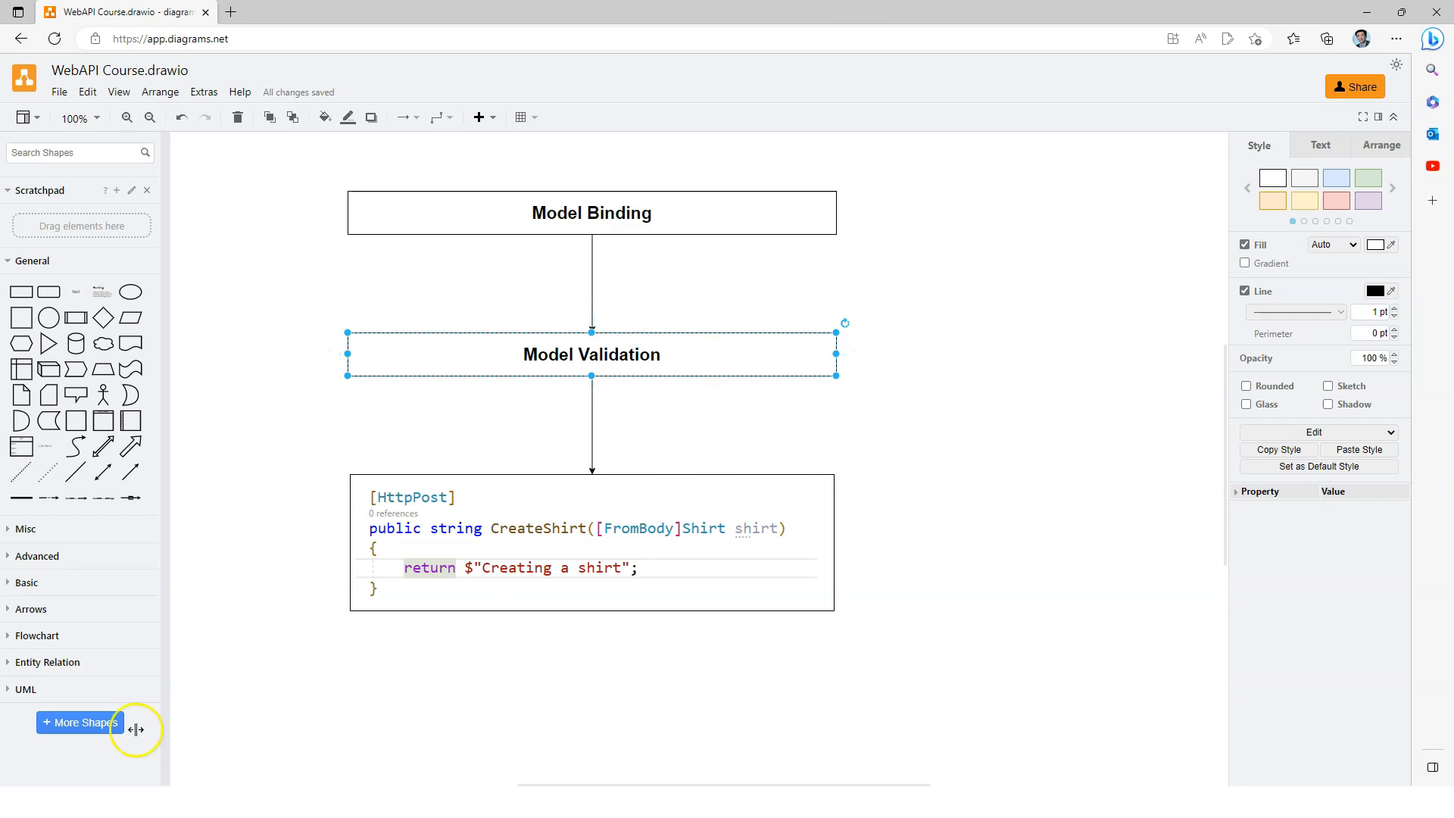
- Run the Web API from Visual Studio without debugging
{"action": "left_click", "coordinate": [91, 782]}
{"action": "left_click", "coordinate": [417, 46]}
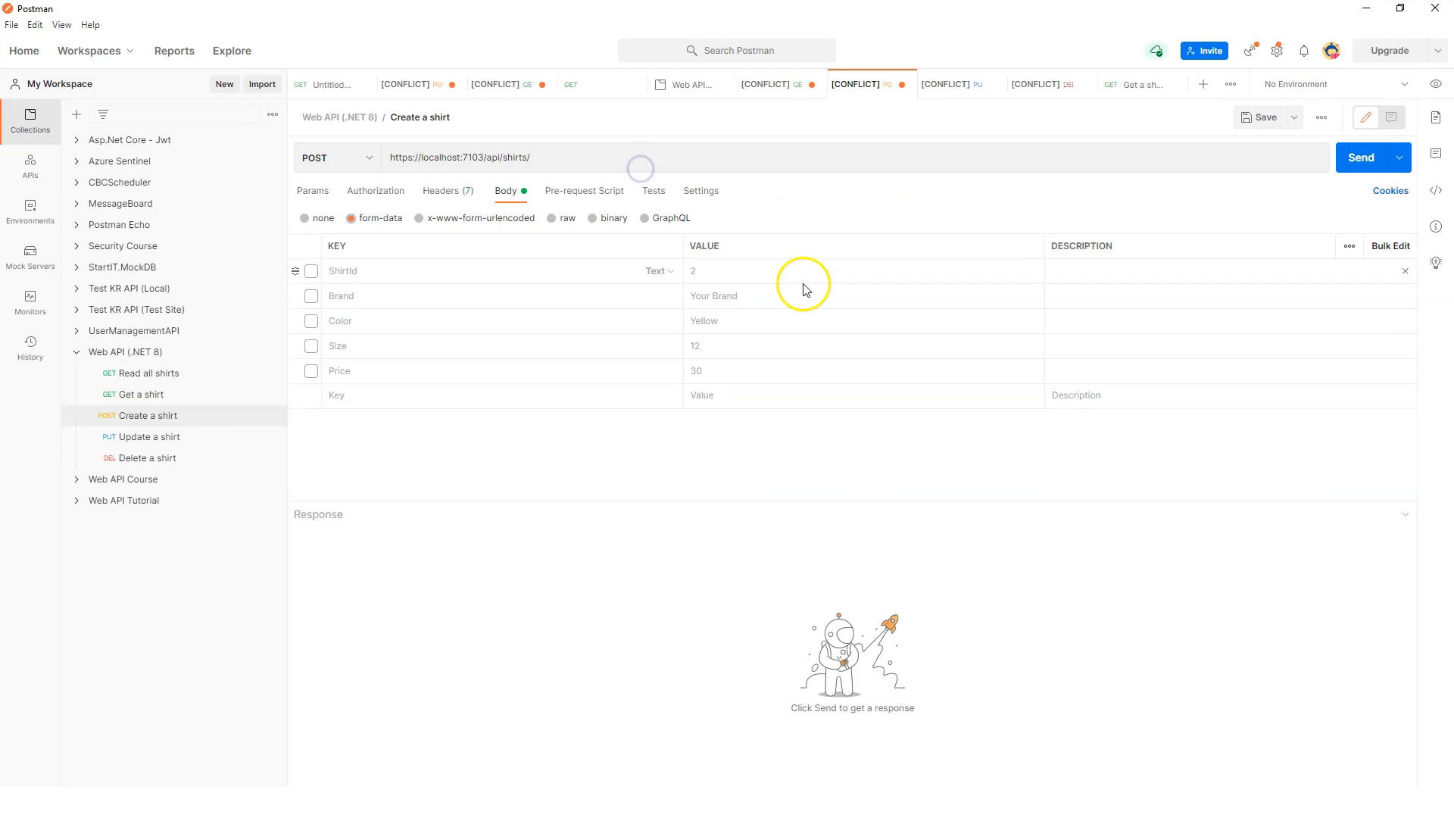
- Send the Create a shirt POST with a raw JSON body containing only ShirtId 1
{"action": "left_click", "coordinate": [566, 218]}
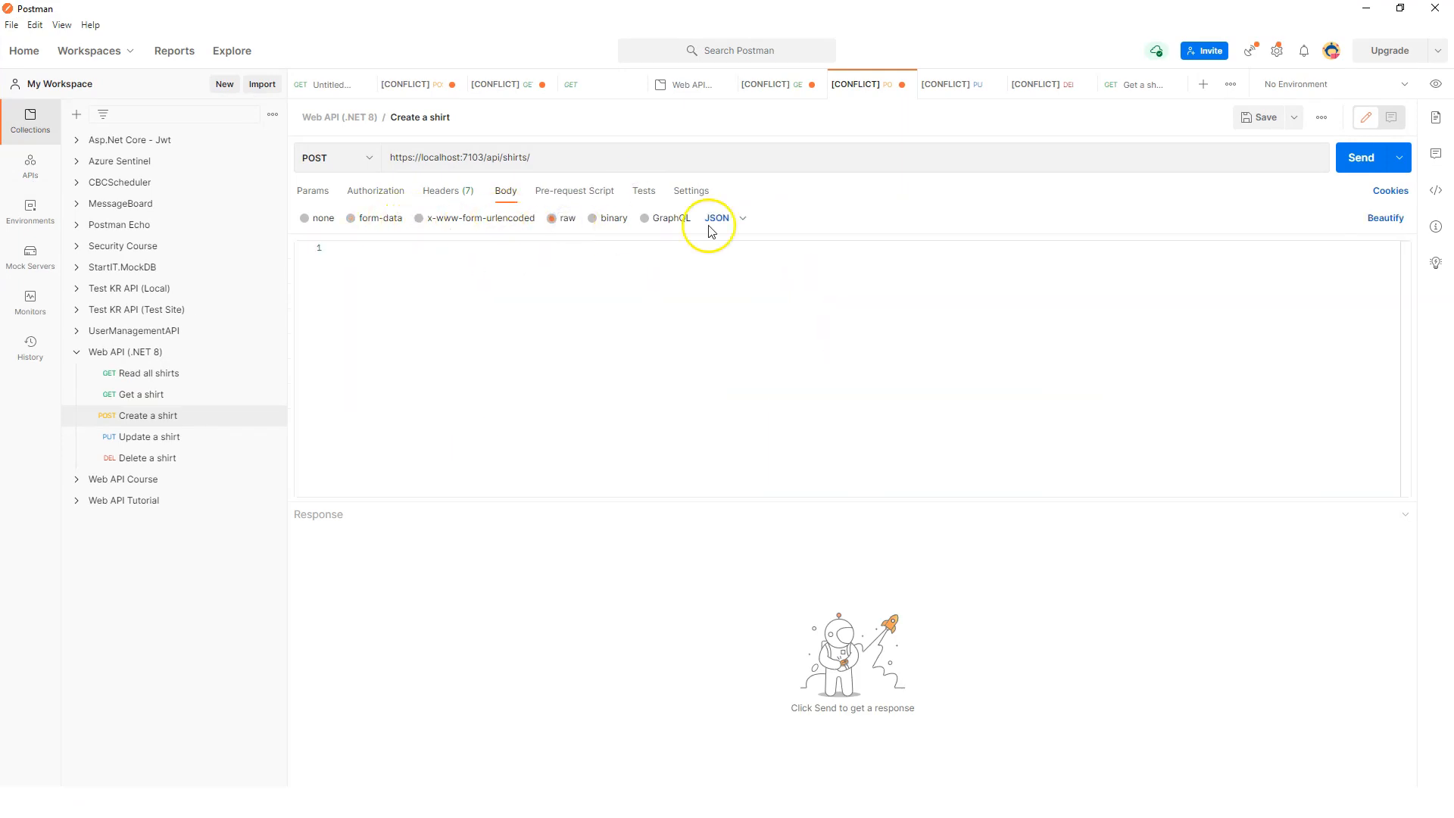
{"action": "left_click", "coordinate": [582, 270]}
{"action": "type", "text": "{     \"Shirt\" }"}
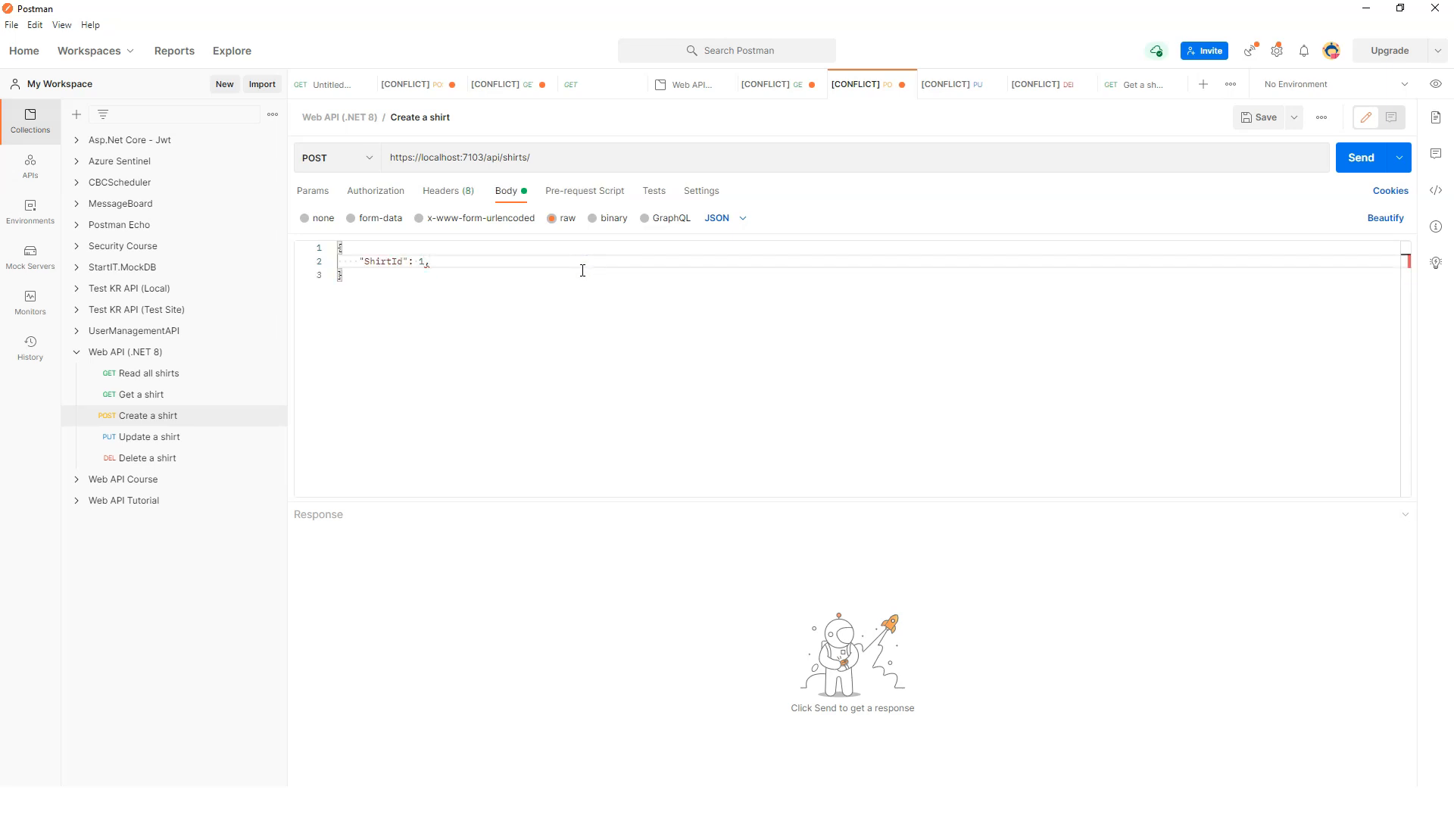
{"action": "key", "text": "Return"}
{"action": "left_click", "coordinate": [1373, 160]}
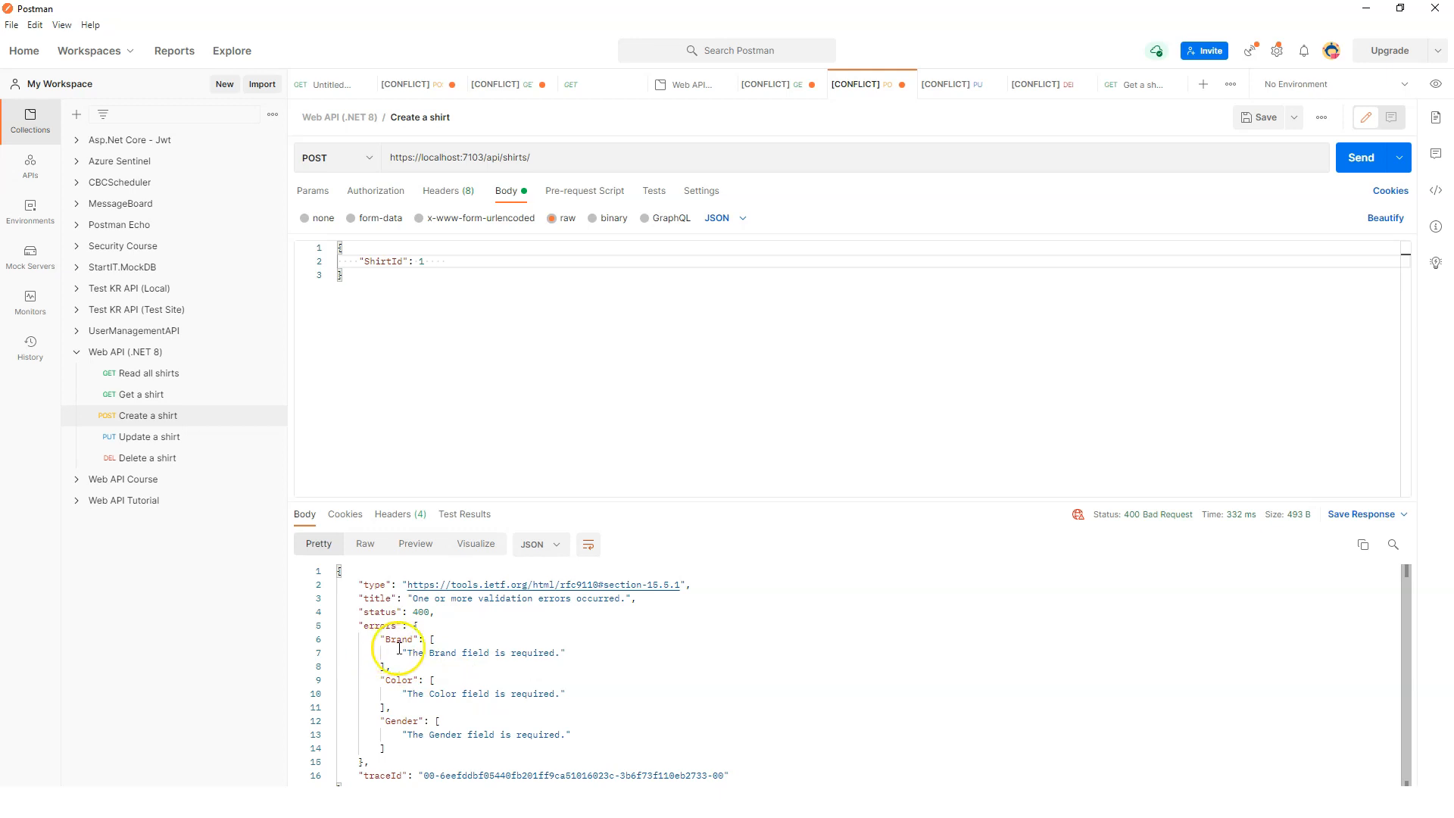
- Highlight the 400 response's Brand, Color and Gender required errors, then the CreateShirt box in the diagram
{"action": "left_click_drag", "start_coordinate": [405, 653], "coordinate": [564, 653]}
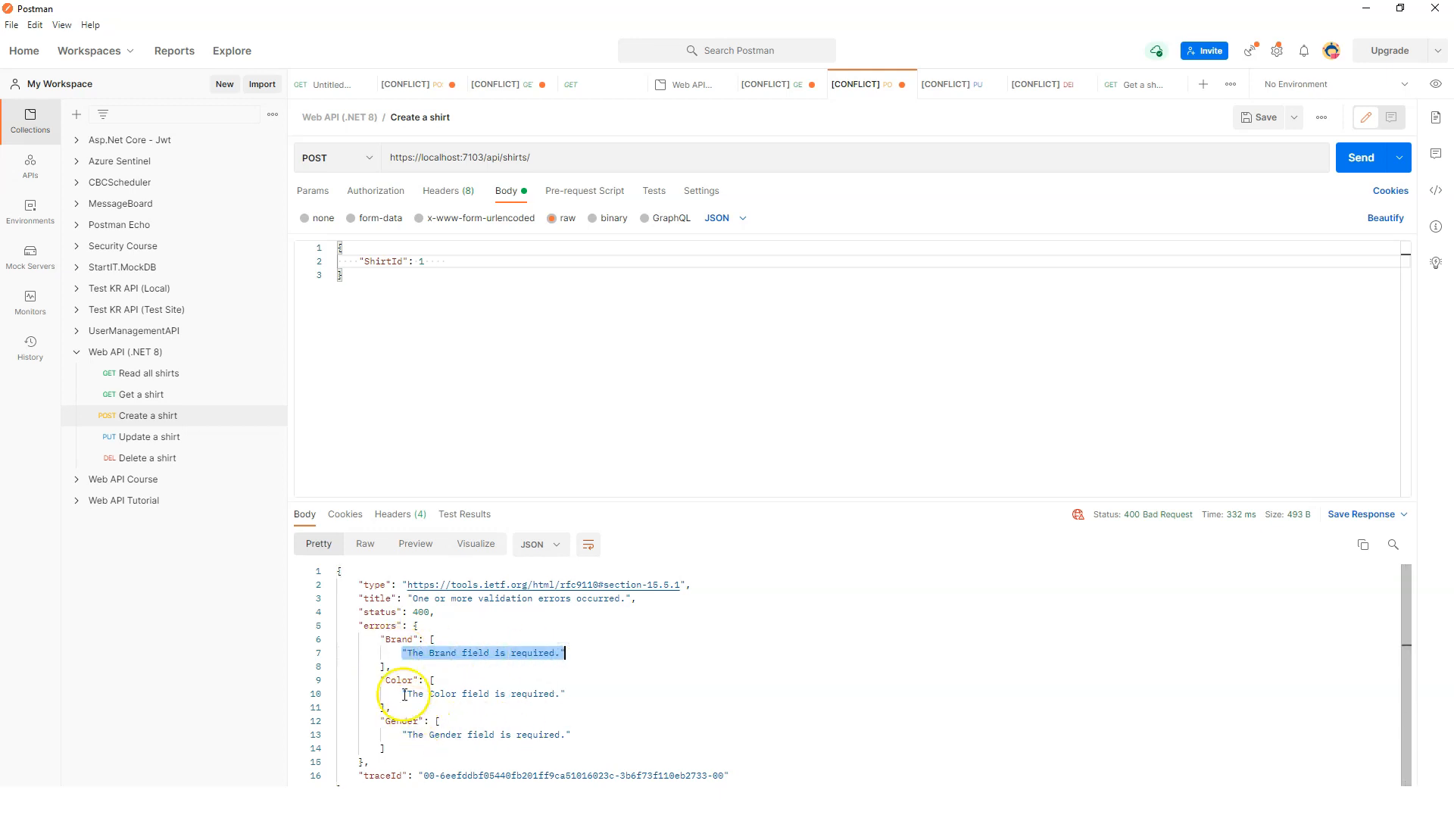
{"action": "left_click_drag", "start_coordinate": [405, 695], "coordinate": [561, 694]}
{"action": "left_click_drag", "start_coordinate": [404, 736], "coordinate": [572, 735]}
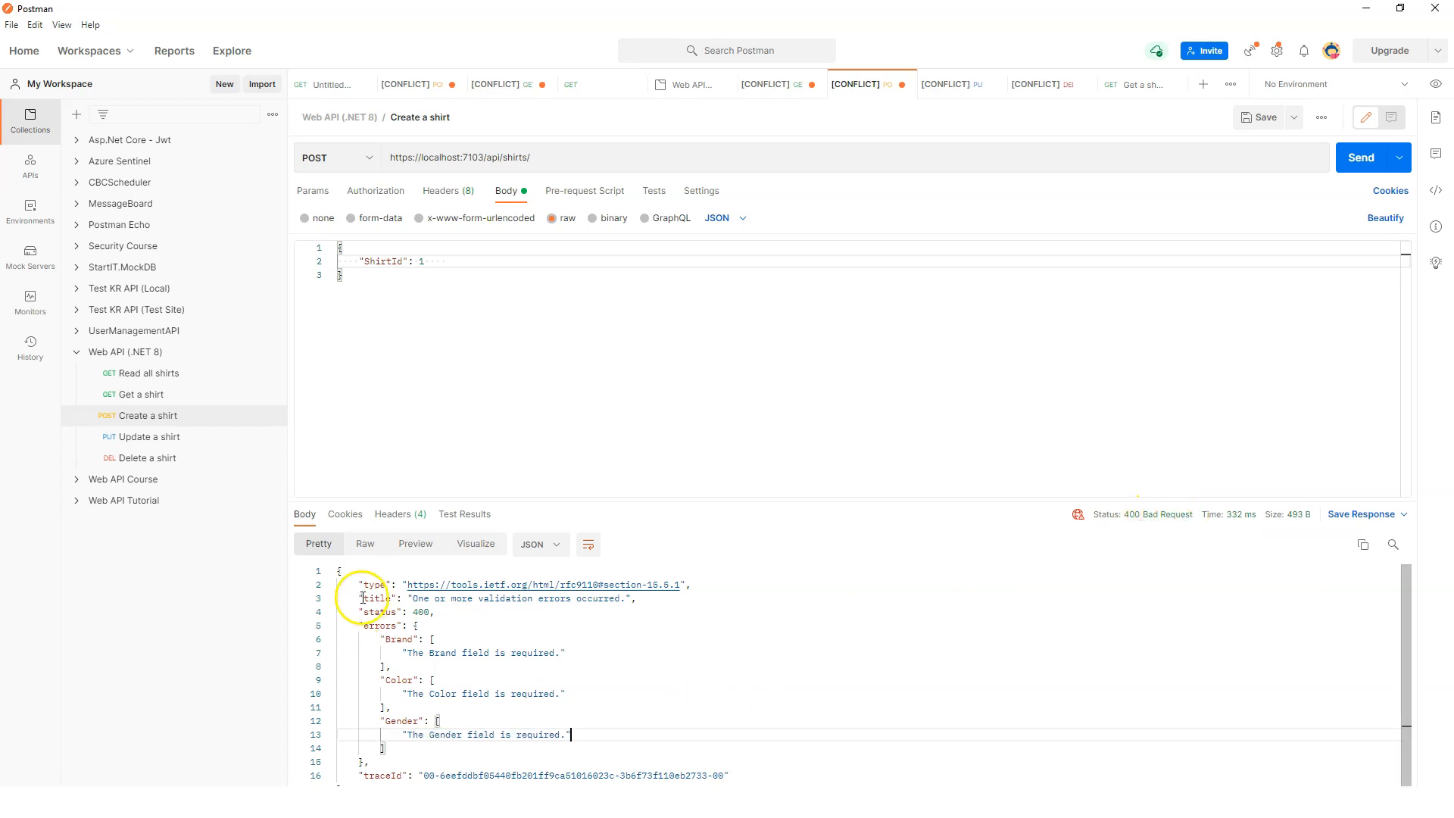
{"action": "mouse_move", "coordinate": [361, 585]}
{"action": "left_mouse_down"}
{"action": "mouse_move", "coordinate": [418, 757]}
{"action": "mouse_move", "coordinate": [751, 775]}
{"action": "left_mouse_up"}
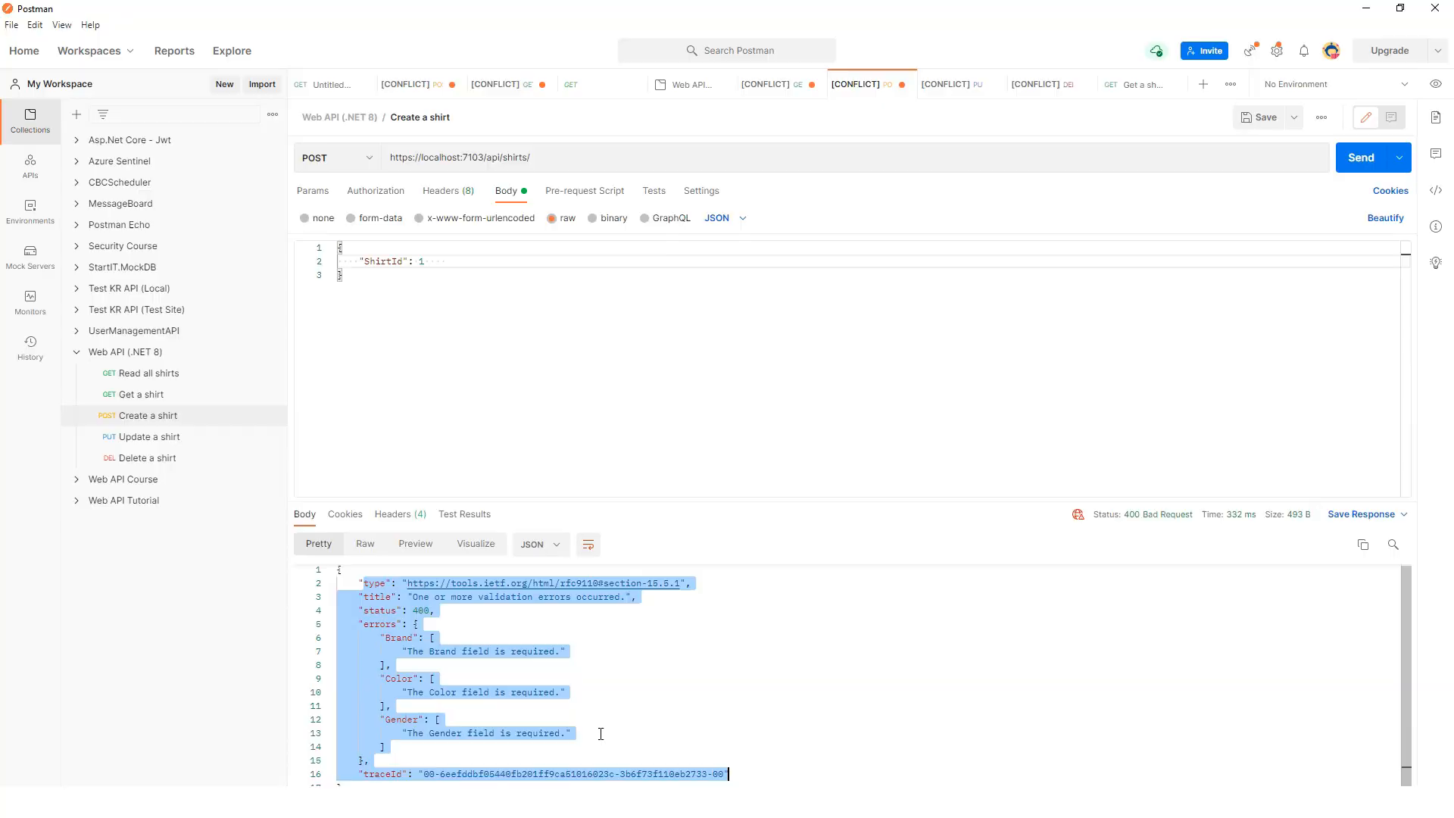
{"action": "key", "text": "alt+Tab"}
{"action": "left_click", "coordinate": [553, 549]}
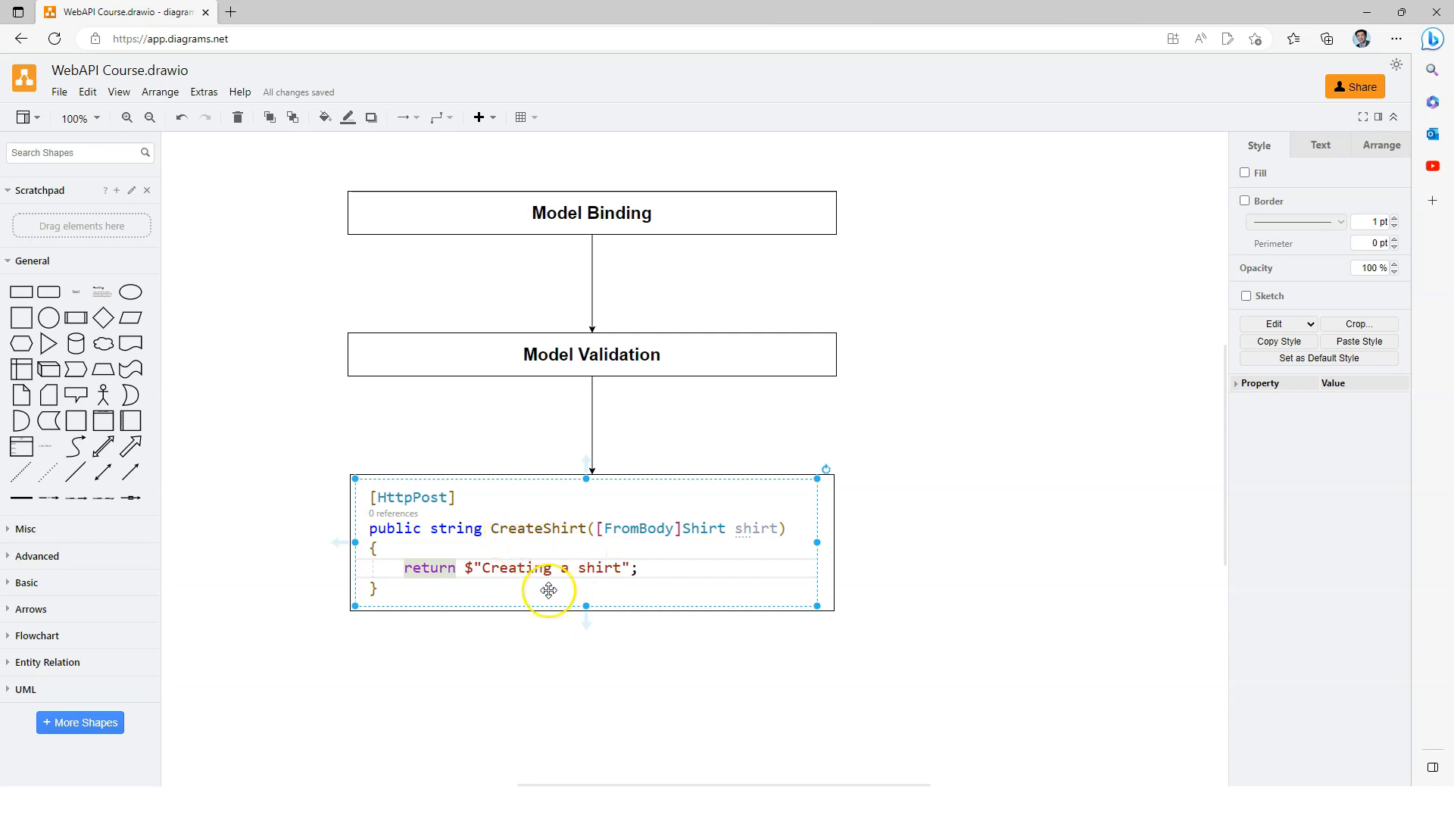
- Compare CreateShirt's return statement in Visual Studio with the errors section of the Postman response
{"action": "left_click", "coordinate": [981, 802]}
{"action": "left_click", "coordinate": [593, 656]}
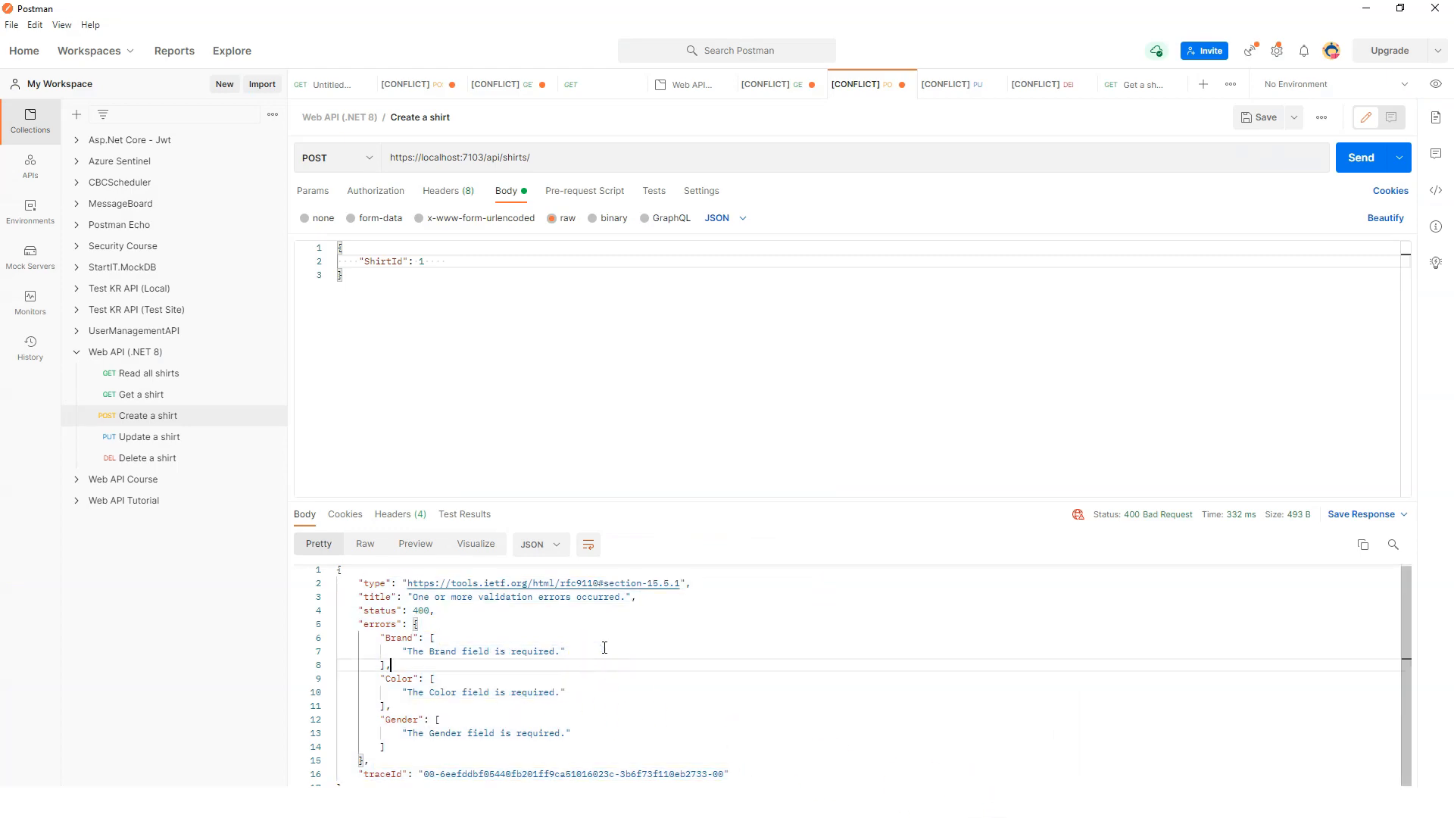
{"action": "key", "text": "alt+Tab"}
{"action": "left_click_drag", "start_coordinate": [387, 547], "coordinate": [477, 547]}
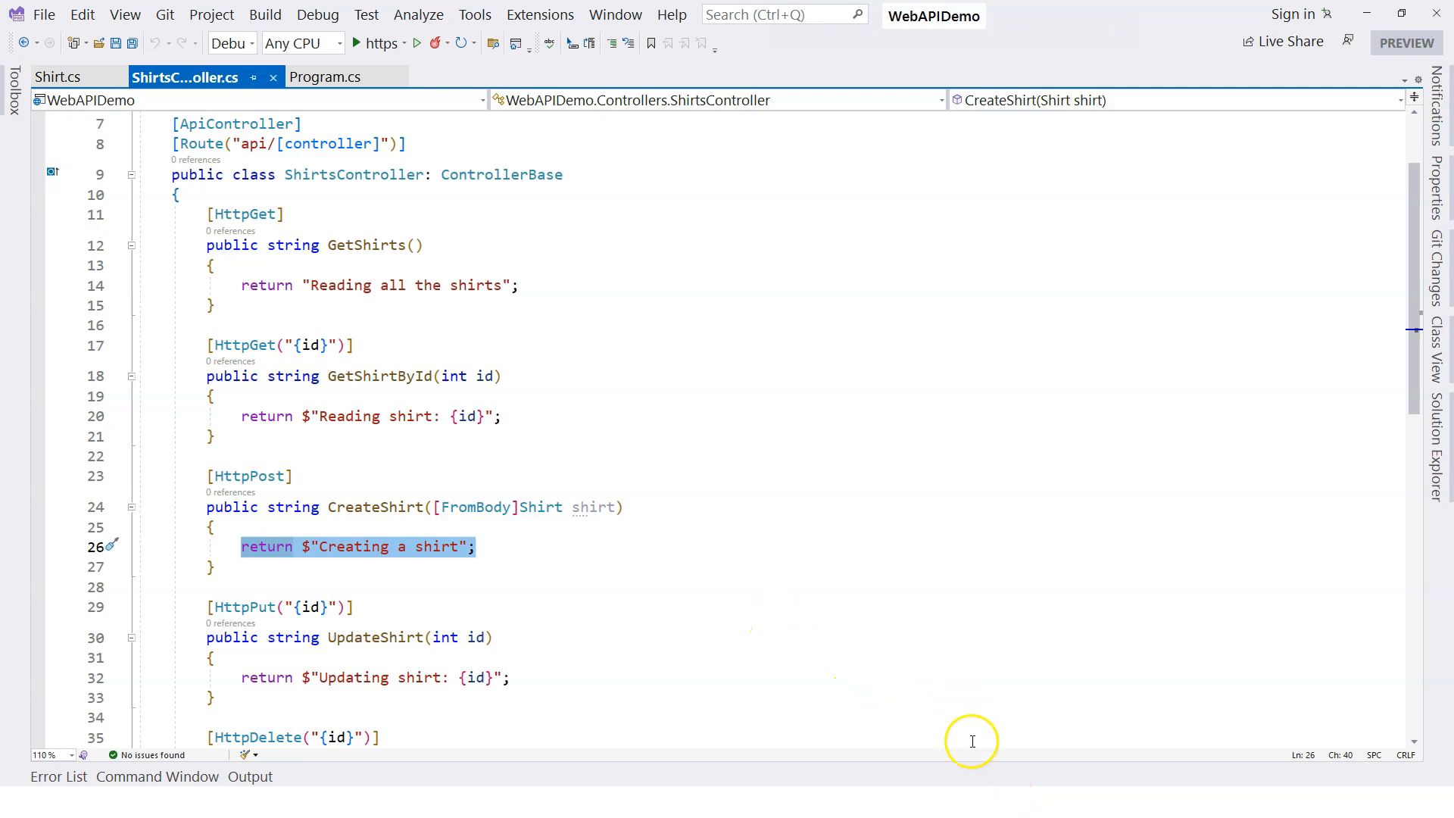
{"action": "left_click", "coordinate": [971, 801]}
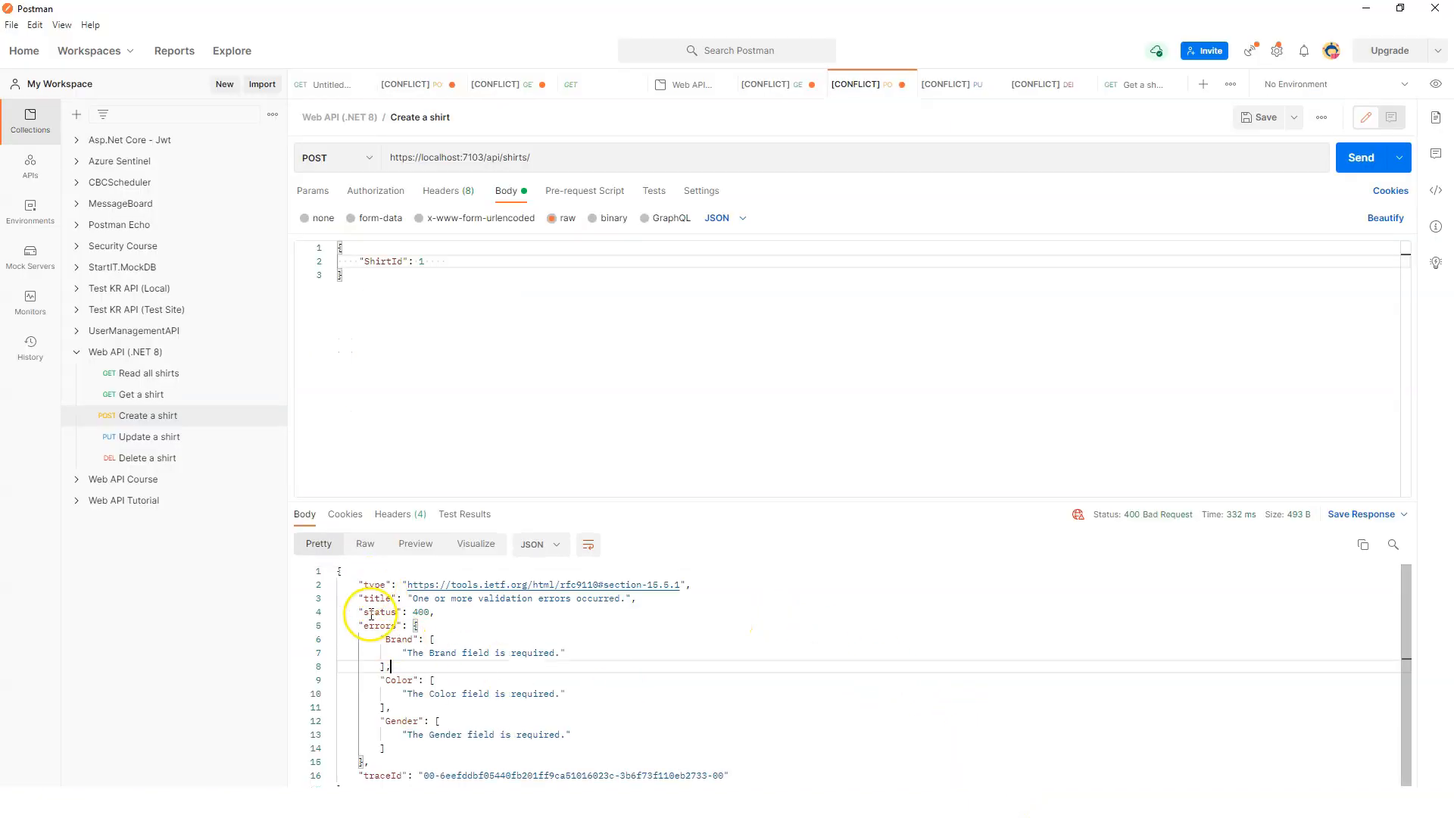
{"action": "key", "text": "ctrl+a"}
{"action": "left_click", "coordinate": [654, 656]}
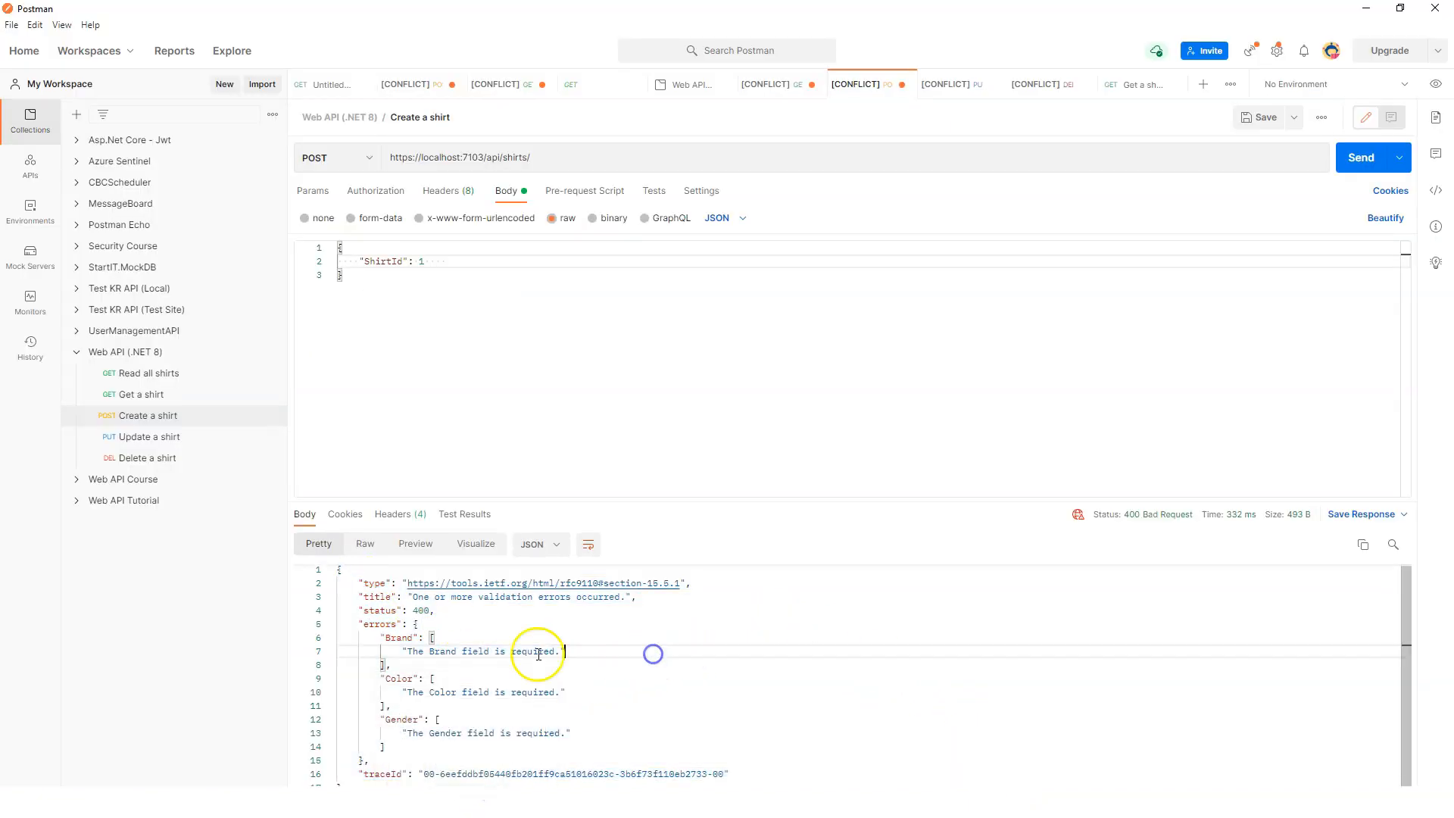
{"action": "left_click_drag", "start_coordinate": [418, 623], "coordinate": [416, 746]}
{"action": "left_click", "coordinate": [387, 647]}
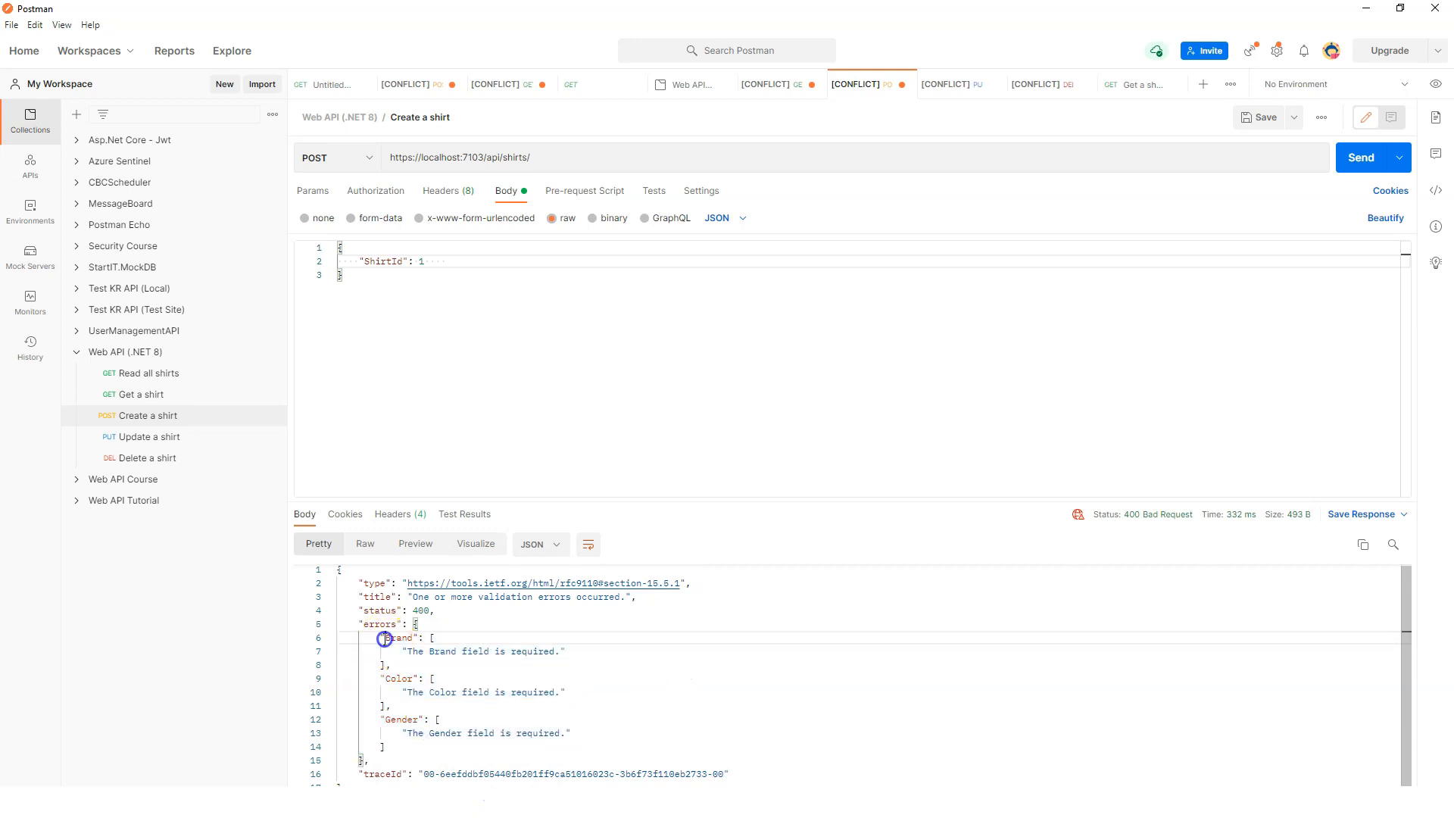
- Highlight the Brand, Color and Gender errors, revisit the diagram boxes, and return to Postman
{"action": "left_click_drag", "start_coordinate": [403, 651], "coordinate": [569, 651]}
{"action": "left_click_drag", "start_coordinate": [382, 692], "coordinate": [534, 693]}
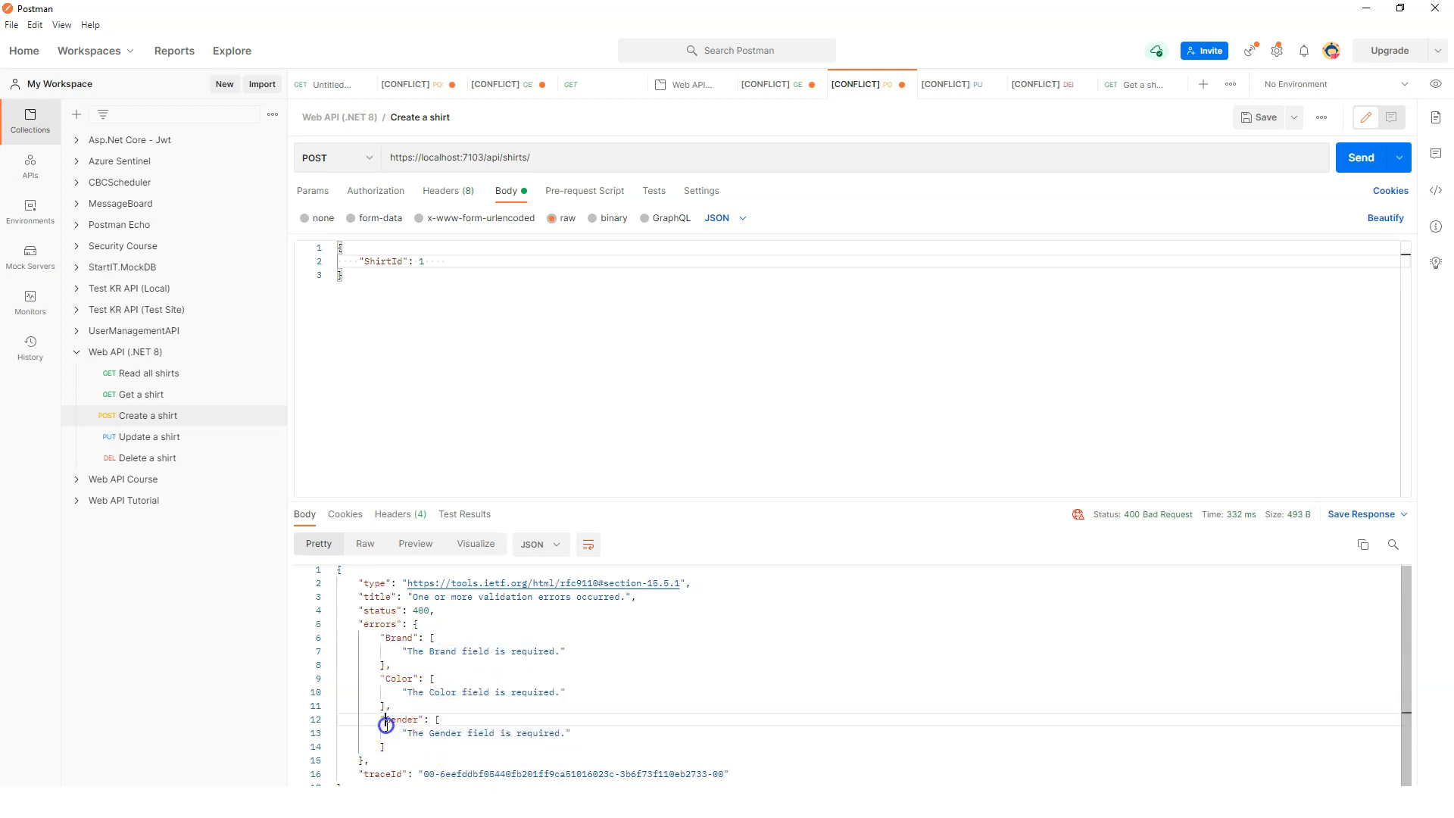
{"action": "left_click_drag", "start_coordinate": [386, 719], "coordinate": [571, 734]}
{"action": "mouse_move", "coordinate": [659, 805]}
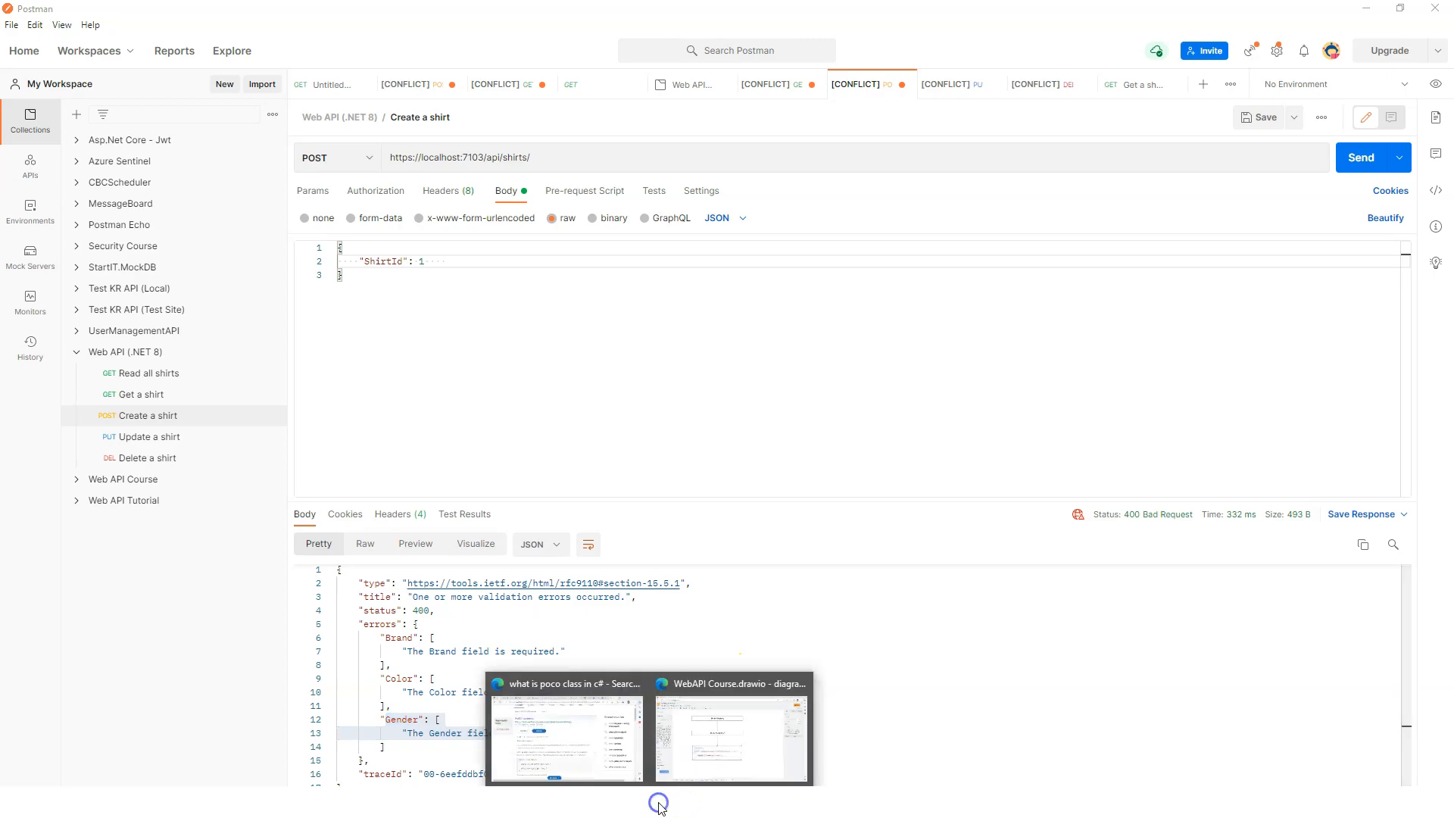
{"action": "left_click", "coordinate": [711, 750]}
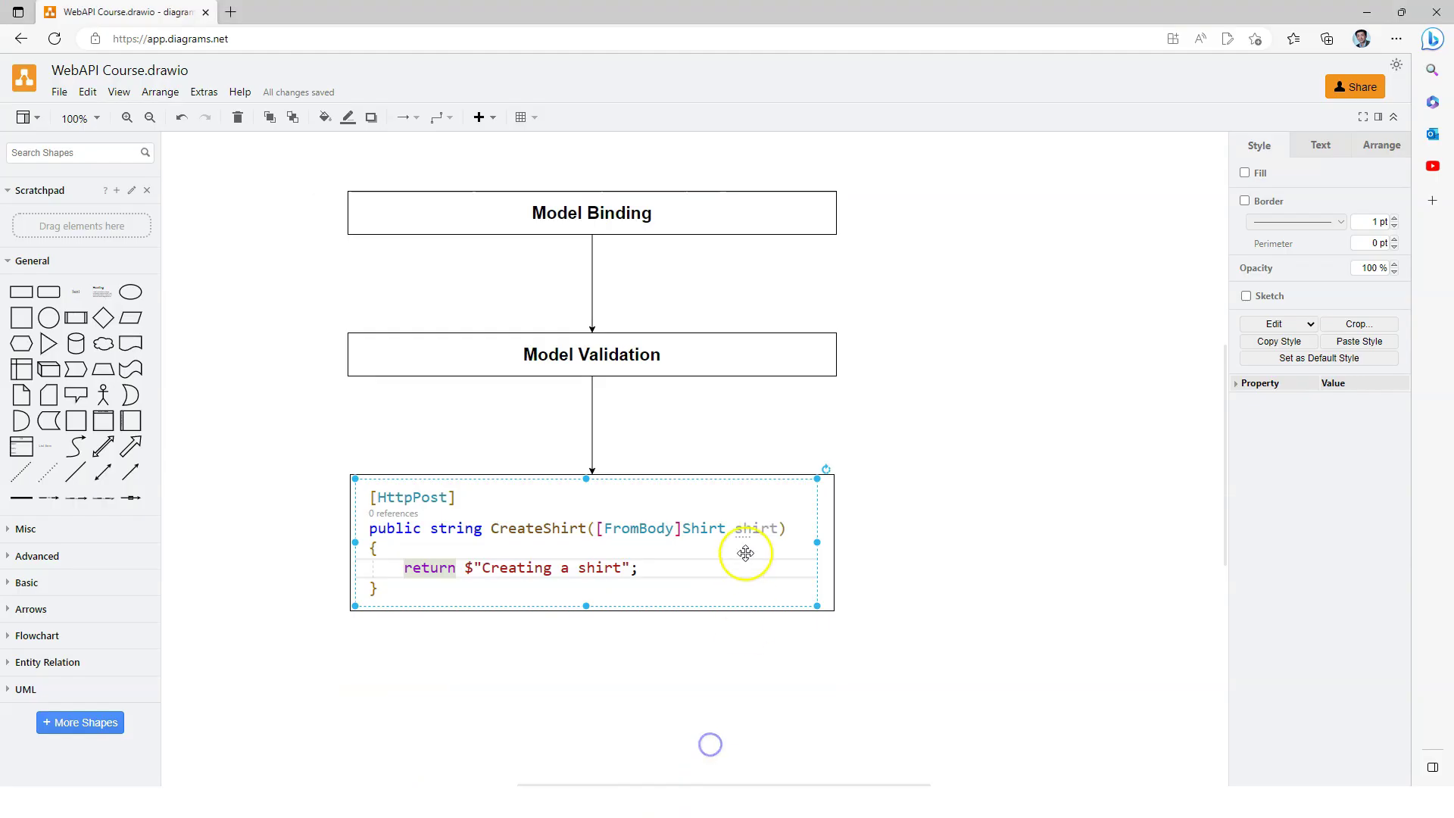
{"action": "left_click", "coordinate": [751, 354]}
{"action": "left_click", "coordinate": [730, 215]}
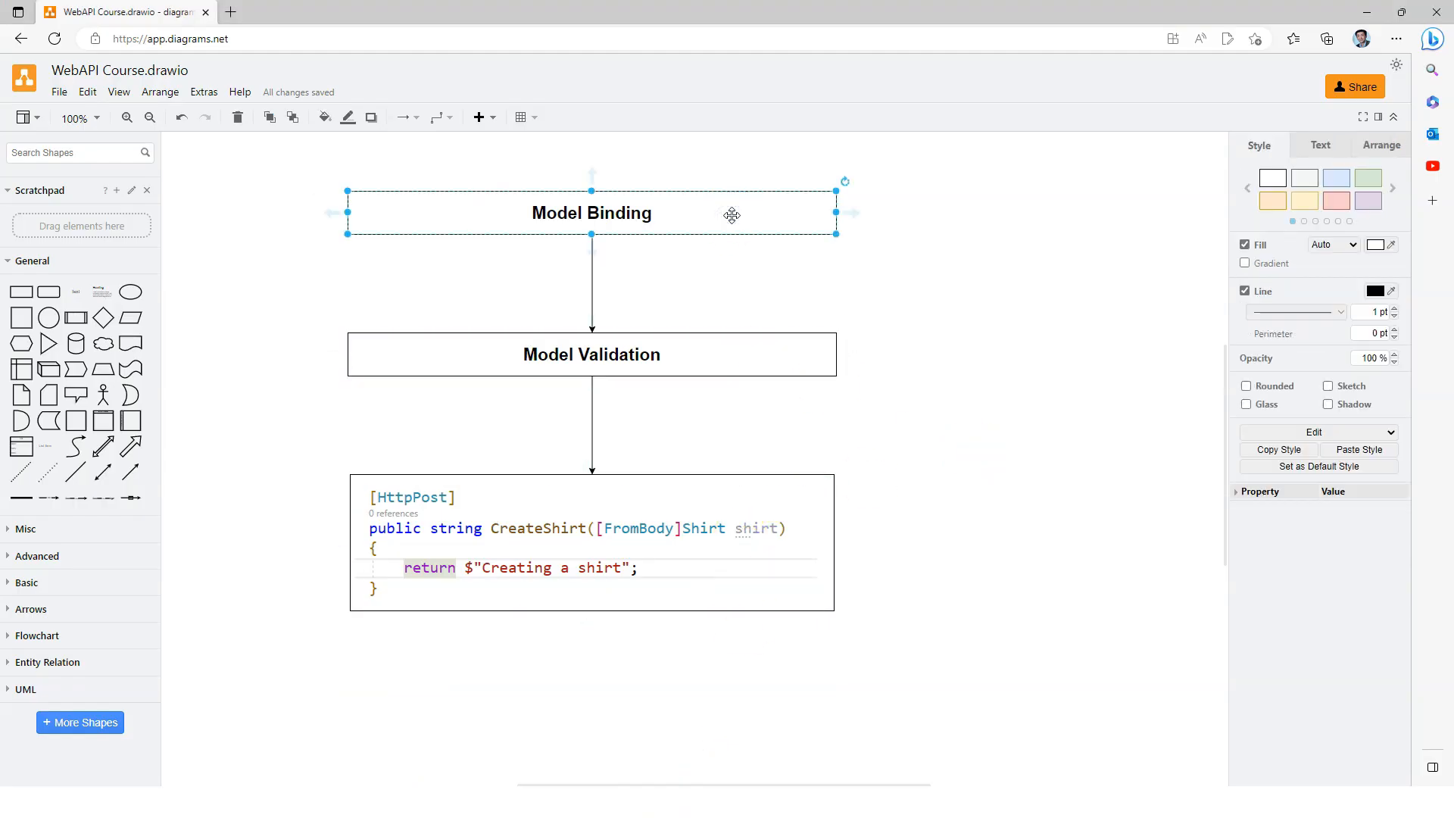
{"action": "left_click", "coordinate": [697, 535]}
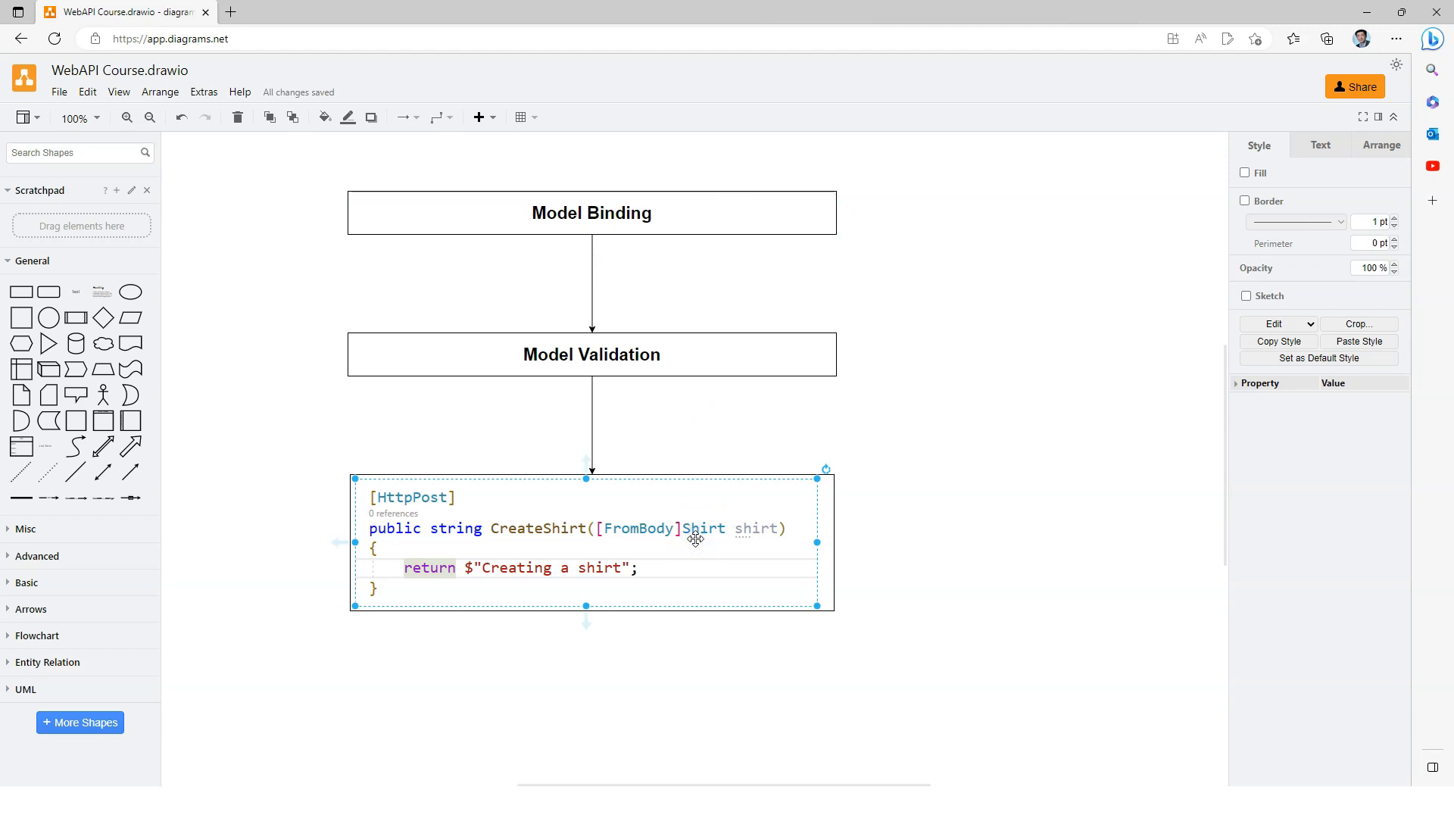
{"action": "key", "text": "alt+Tab"}
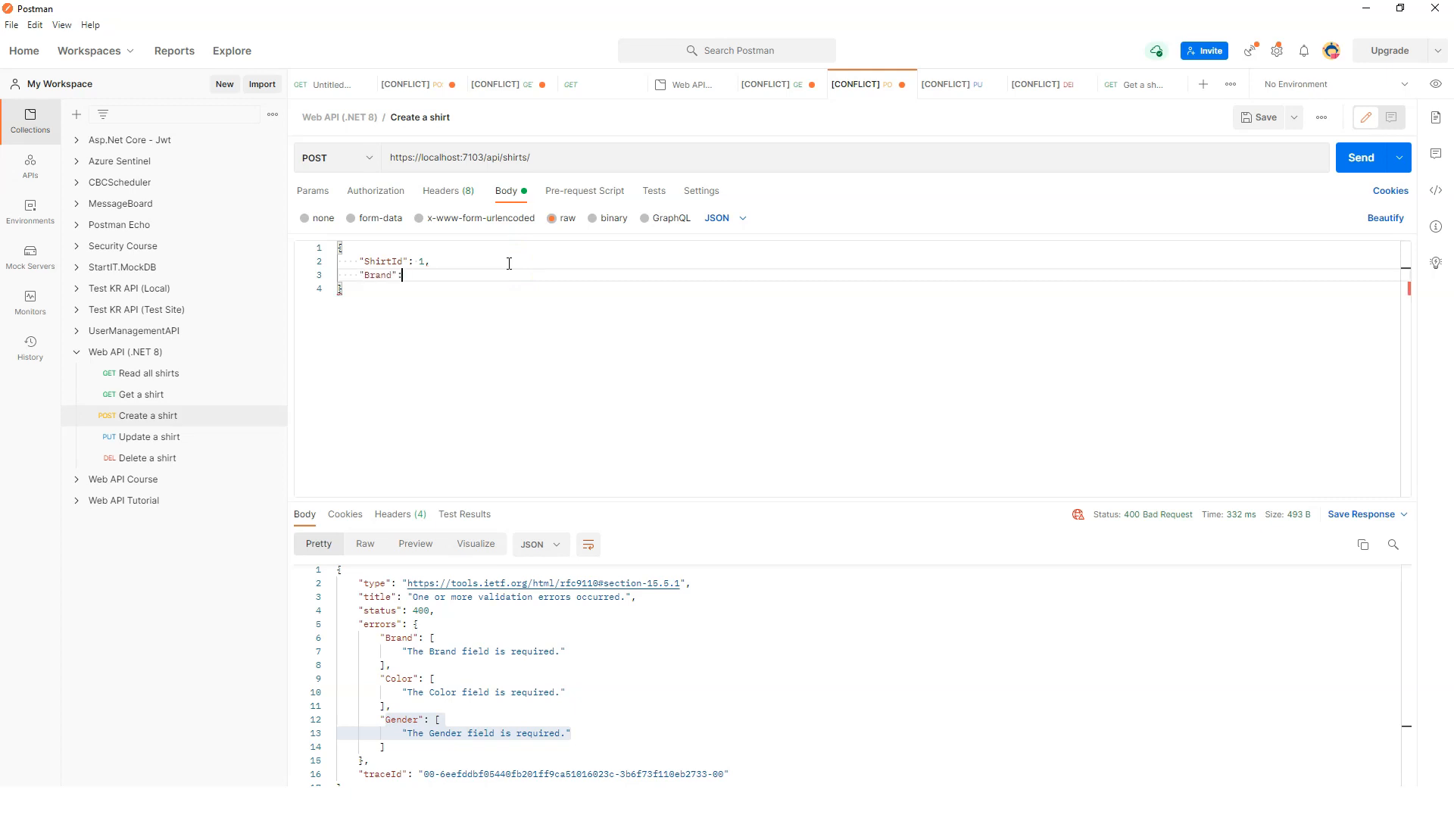
{"action": "type", "text": " \"My Brand\","}
- Add "Brand": "My Brand", "Color": "Red", "Gender": "Male" and send to get 200 OK "Creating a shirt"
{"action": "key", "text": "Return"}
{"action": "type", "text": "Color\":"}
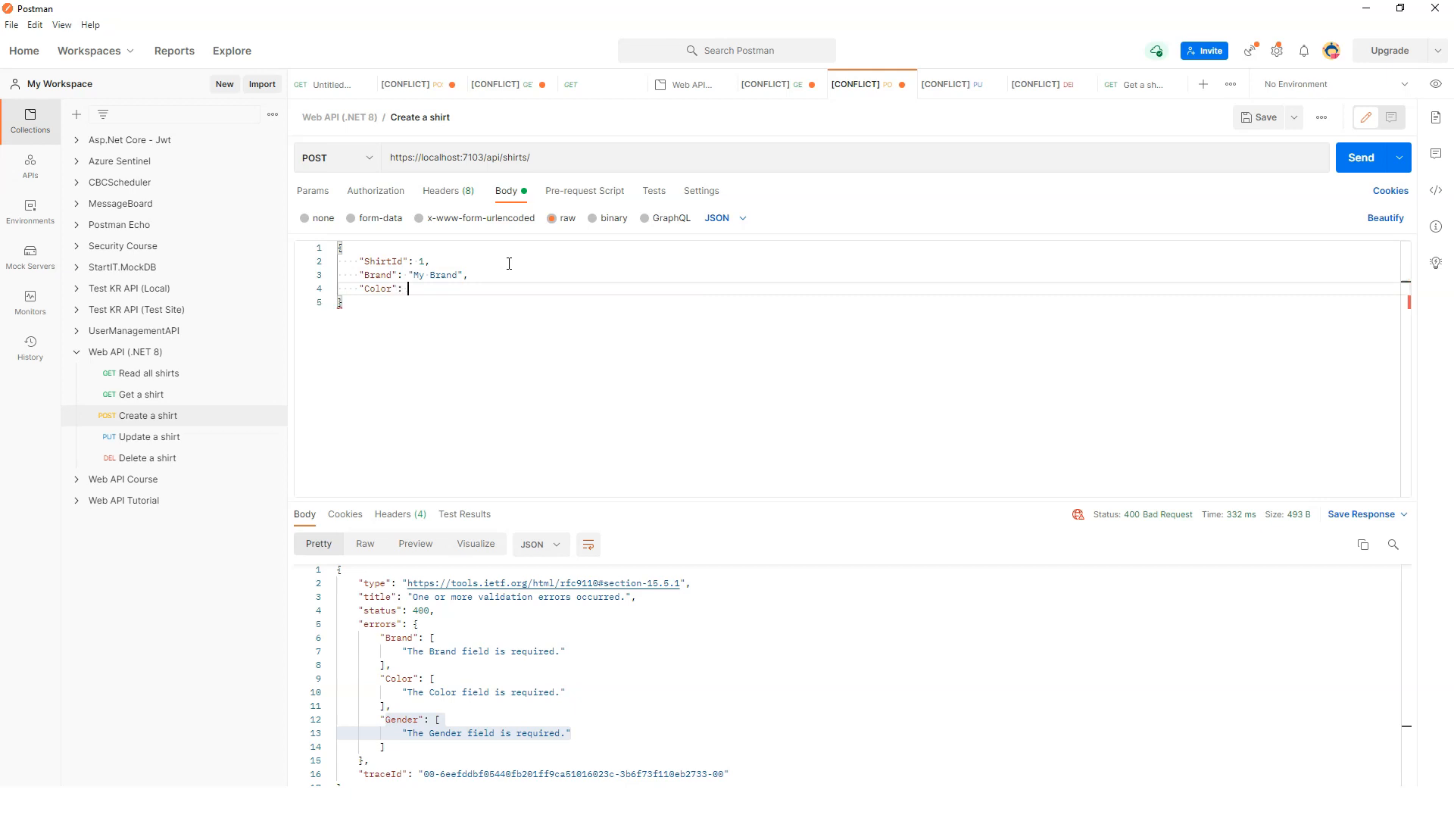
{"action": "type", "text": ","}
{"action": "key", "text": "Return"}
{"action": "type", "text": "\"Gender\": \""}
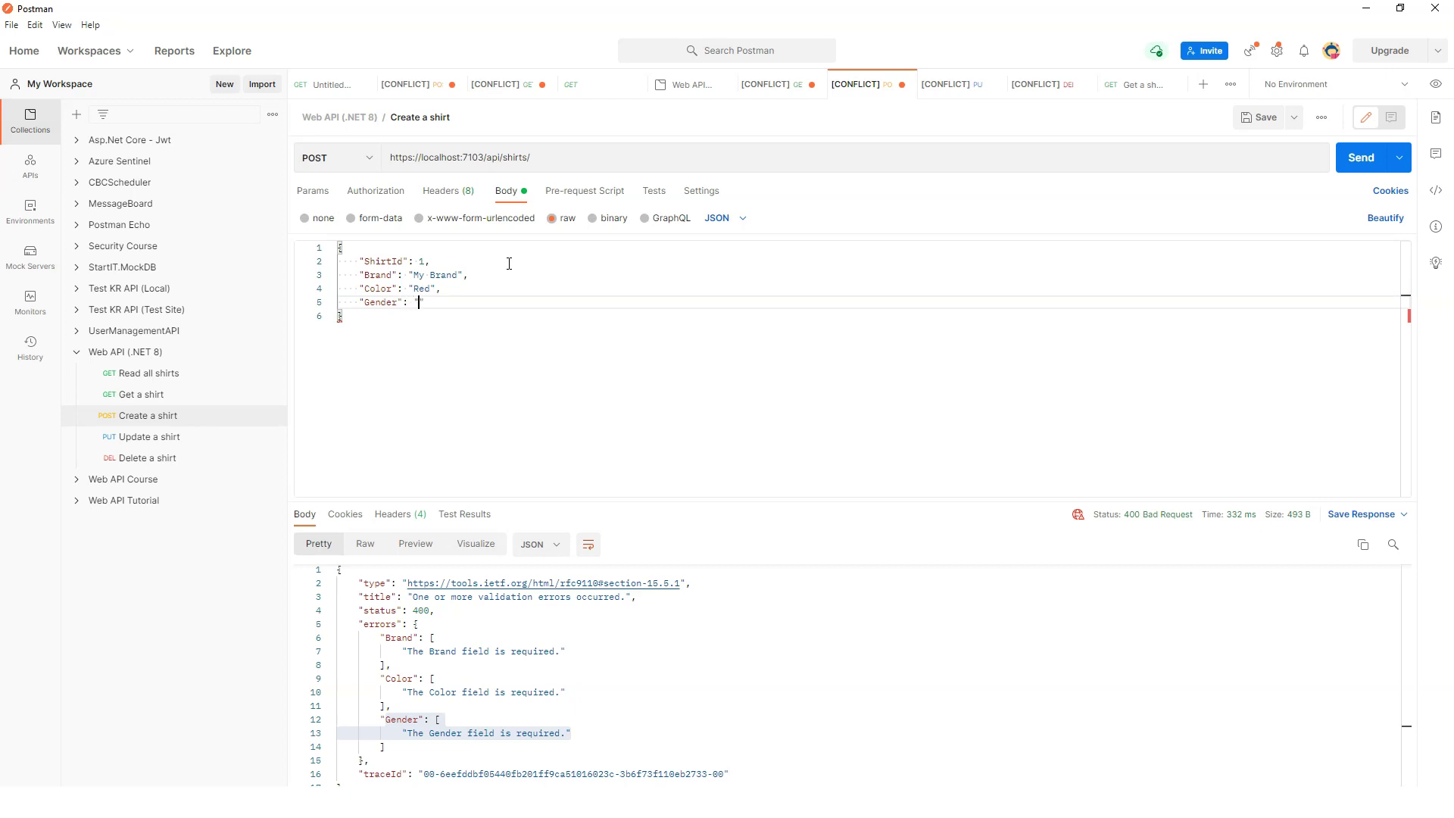
{"action": "type", "text": "Mal"}
{"action": "type", "text": "e"}
{"action": "left_click_drag", "start_coordinate": [362, 261], "coordinate": [450, 302]}
{"action": "left_click", "coordinate": [539, 307]}
{"action": "left_click", "coordinate": [1373, 159]}
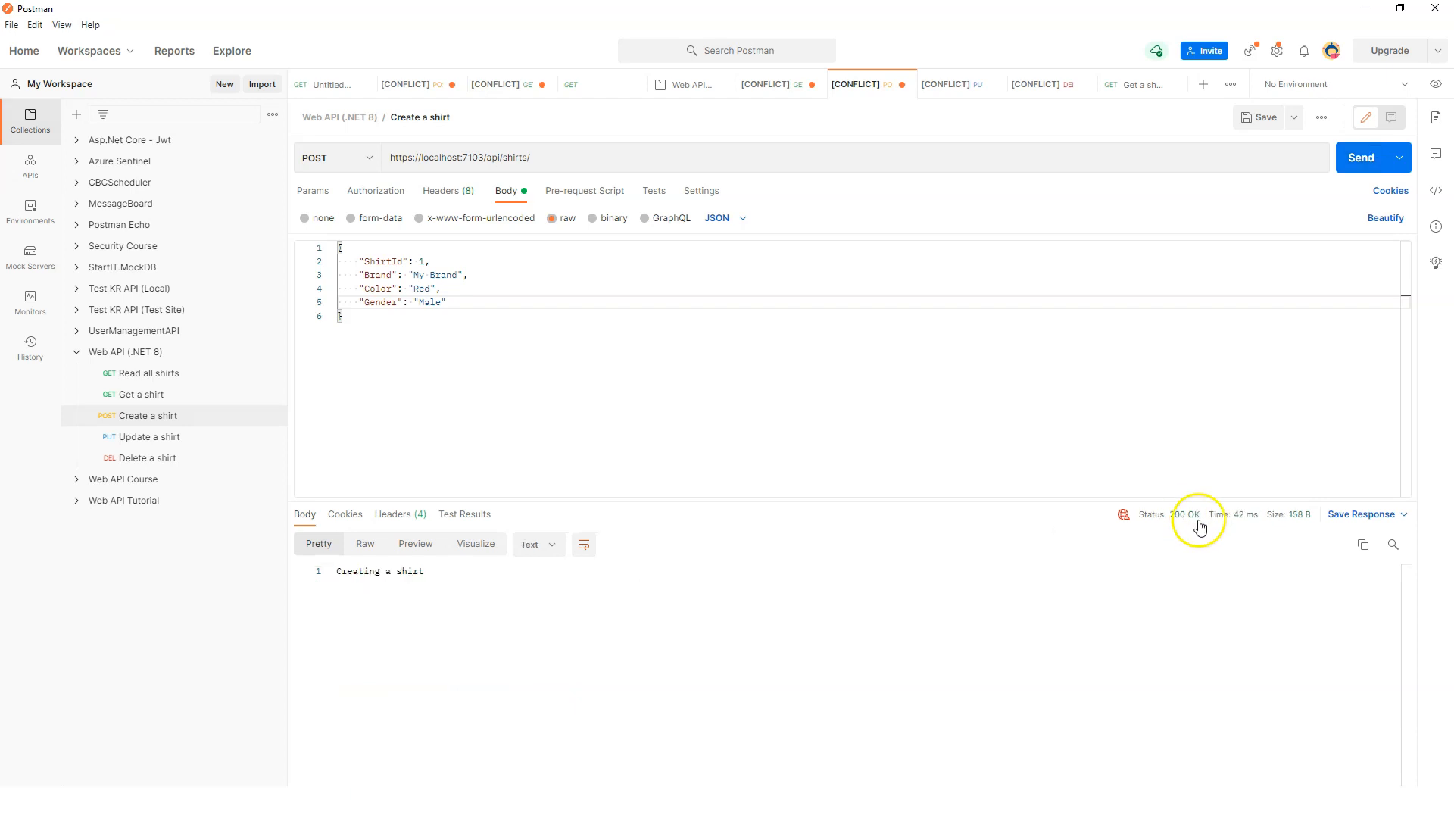
{"action": "left_click_drag", "start_coordinate": [439, 569], "coordinate": [312, 571]}
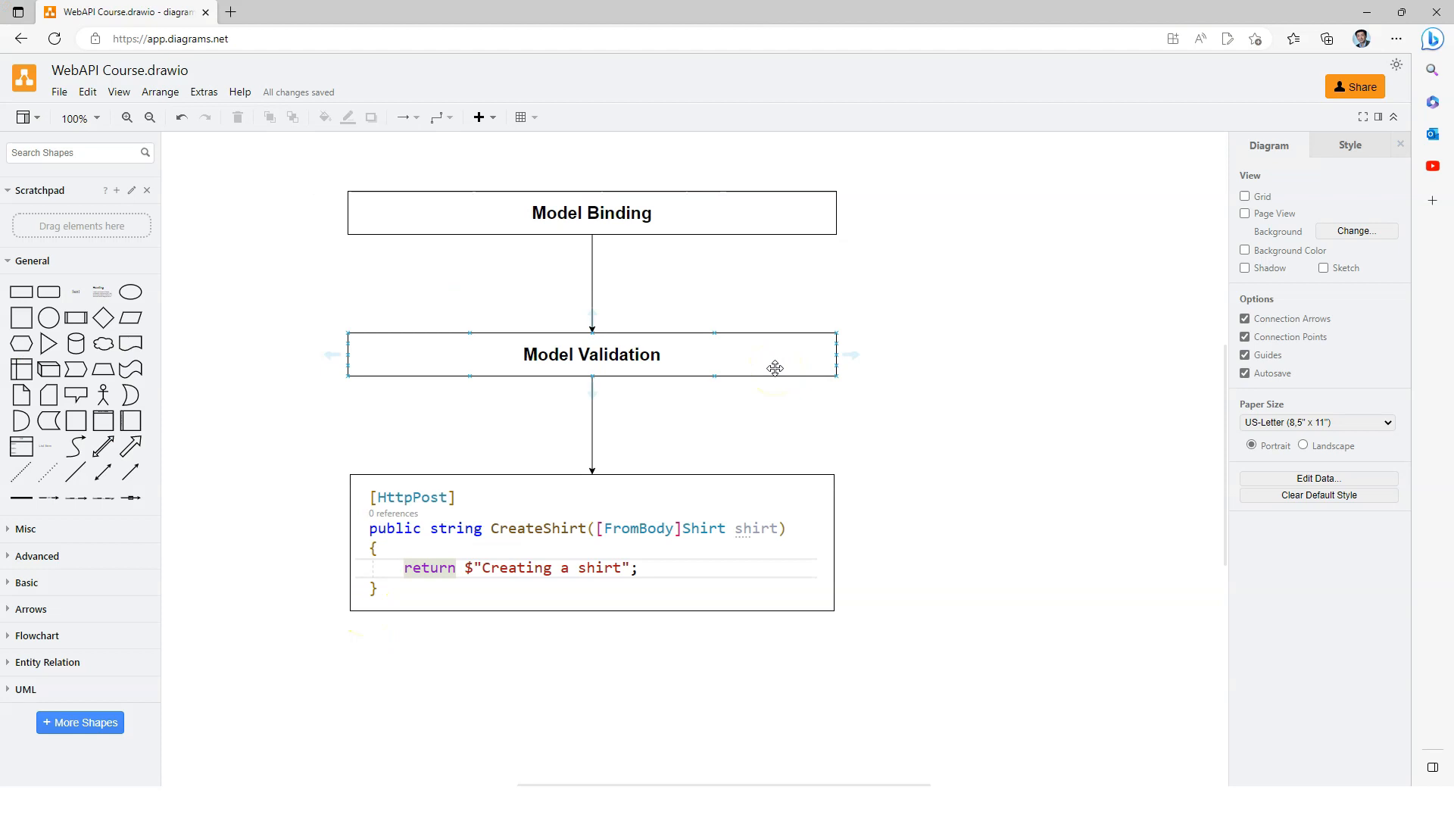
- Revisit the Model Validation box in the diagram, then switch to the Shirt model in Visual Studio
{"action": "left_click", "coordinate": [775, 368]}
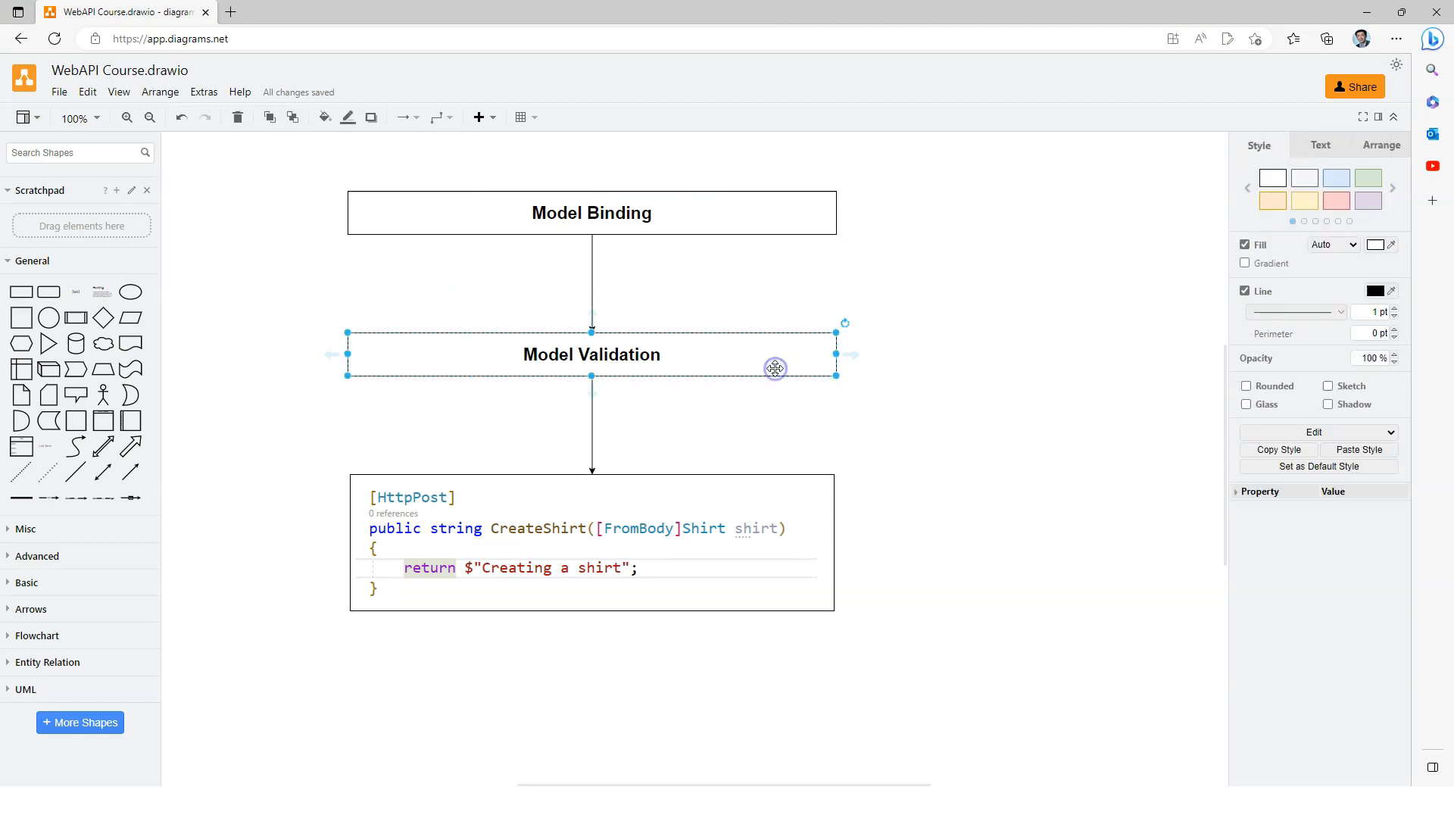
{"action": "left_click", "coordinate": [777, 369]}
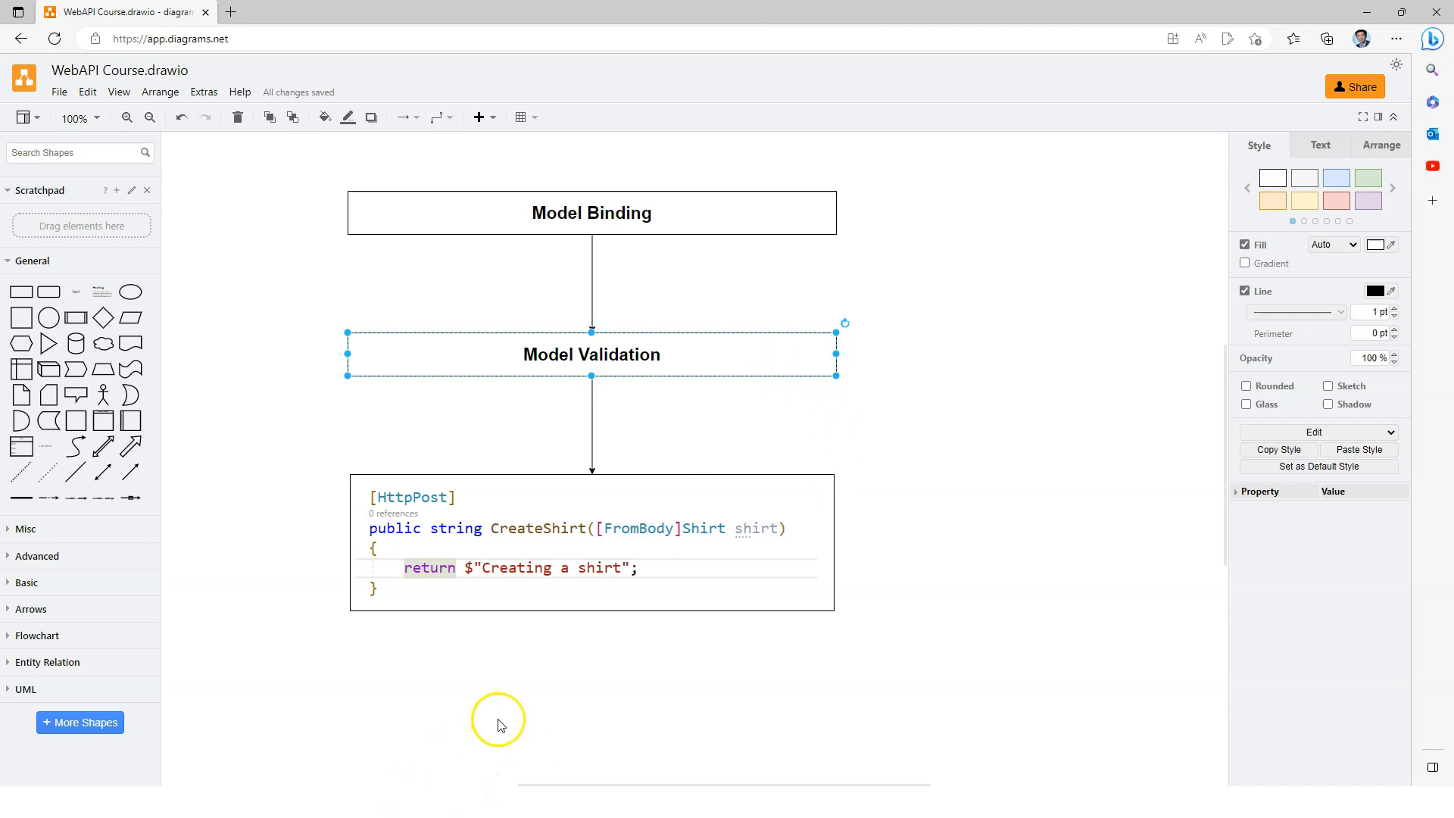
{"action": "left_click", "coordinate": [416, 809]}
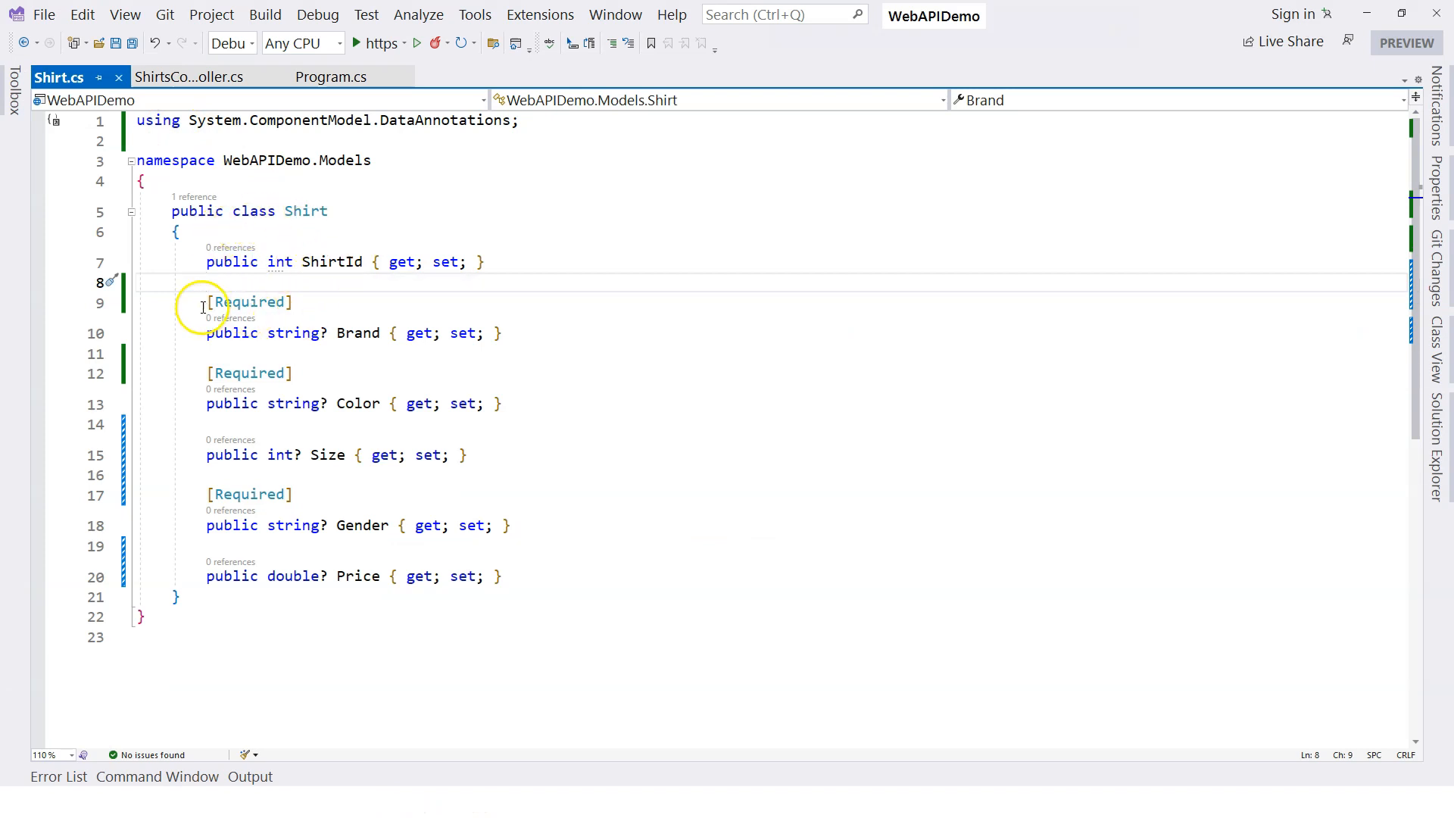
{"action": "double_click", "coordinate": [251, 303]}
{"action": "left_click", "coordinate": [207, 373]}
{"action": "left_click_drag", "start_coordinate": [208, 373], "coordinate": [330, 374]}
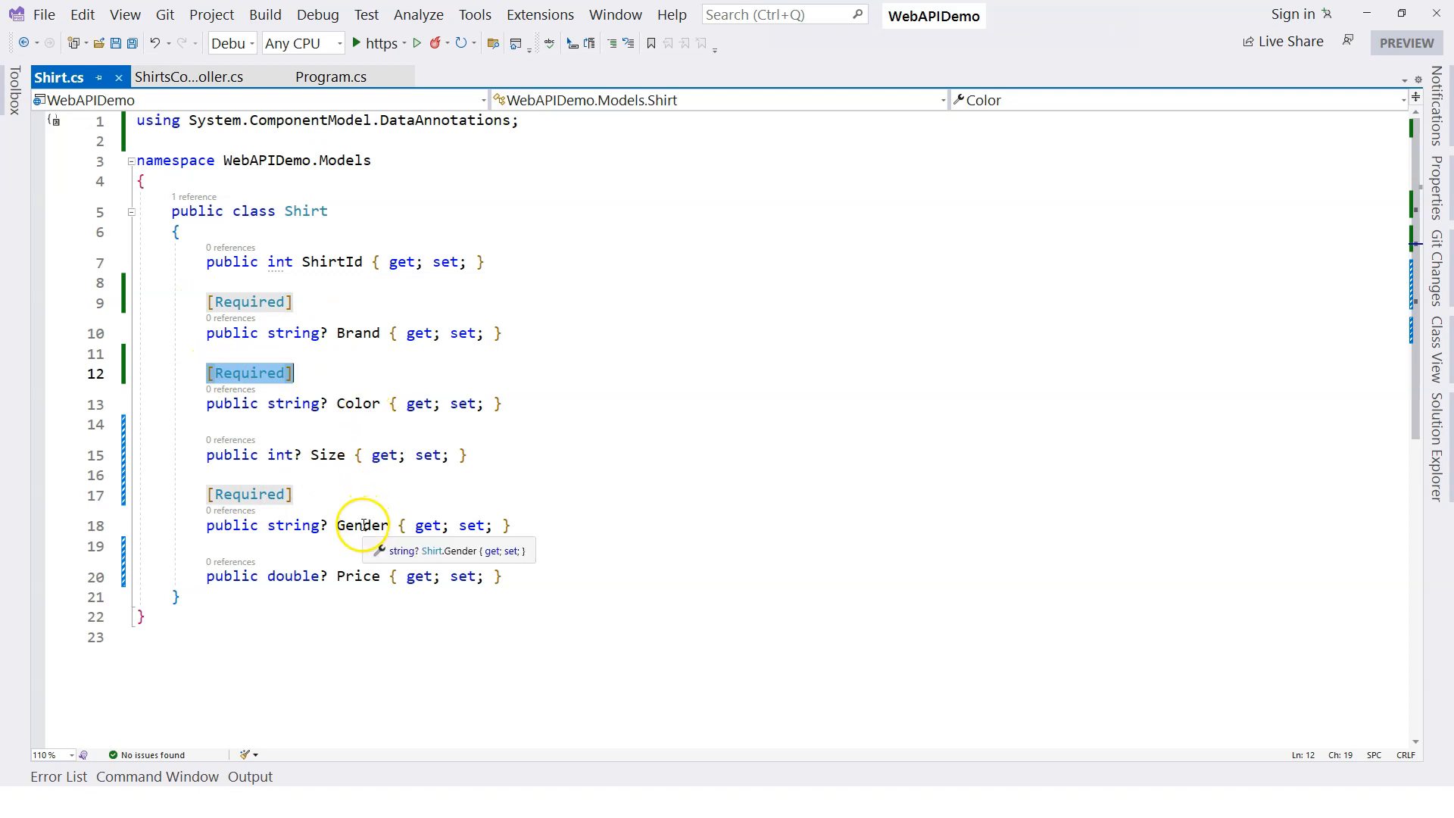
{"action": "left_click", "coordinate": [296, 493]}
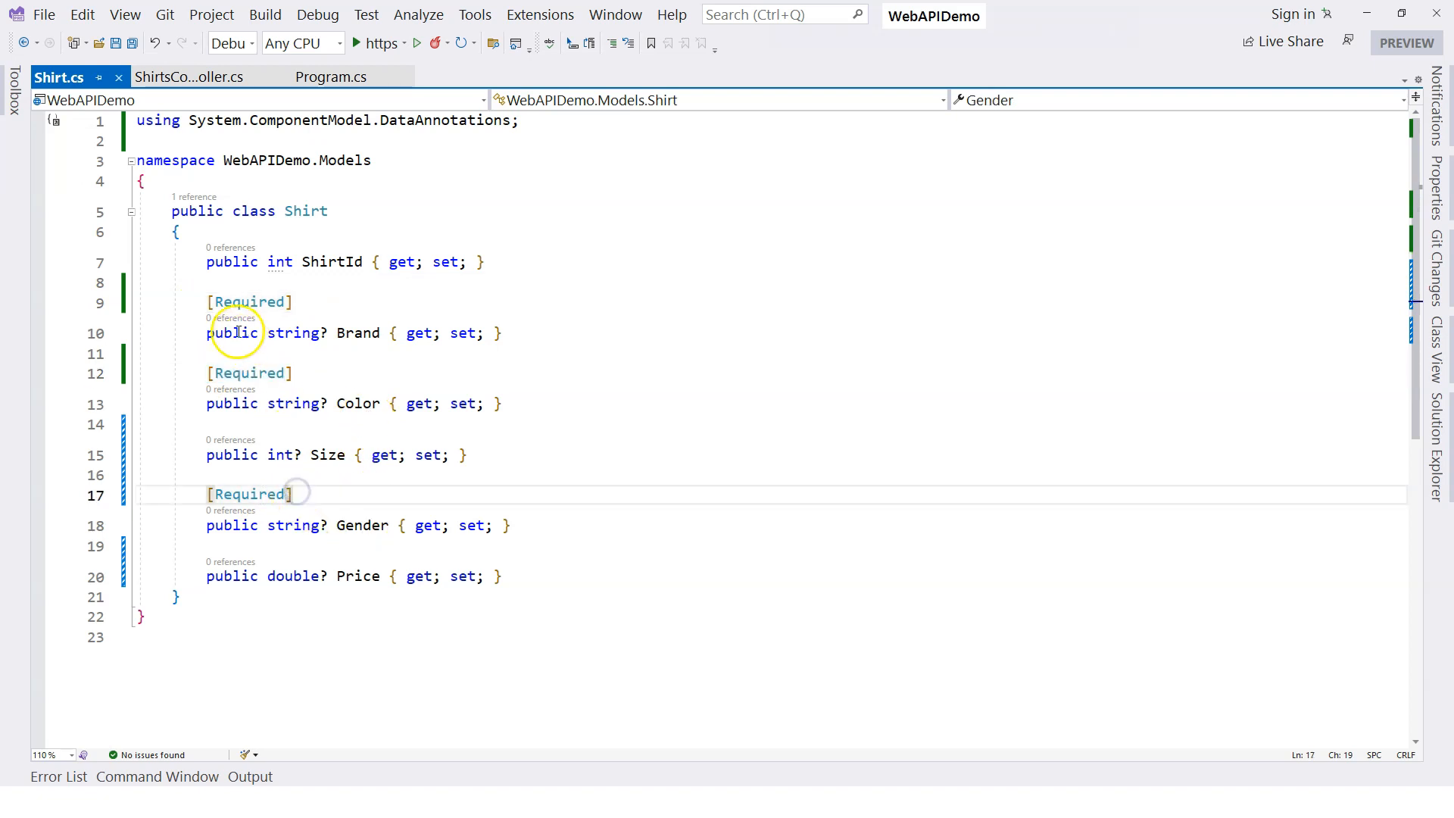
{"action": "left_click_drag", "start_coordinate": [207, 303], "coordinate": [297, 302]}
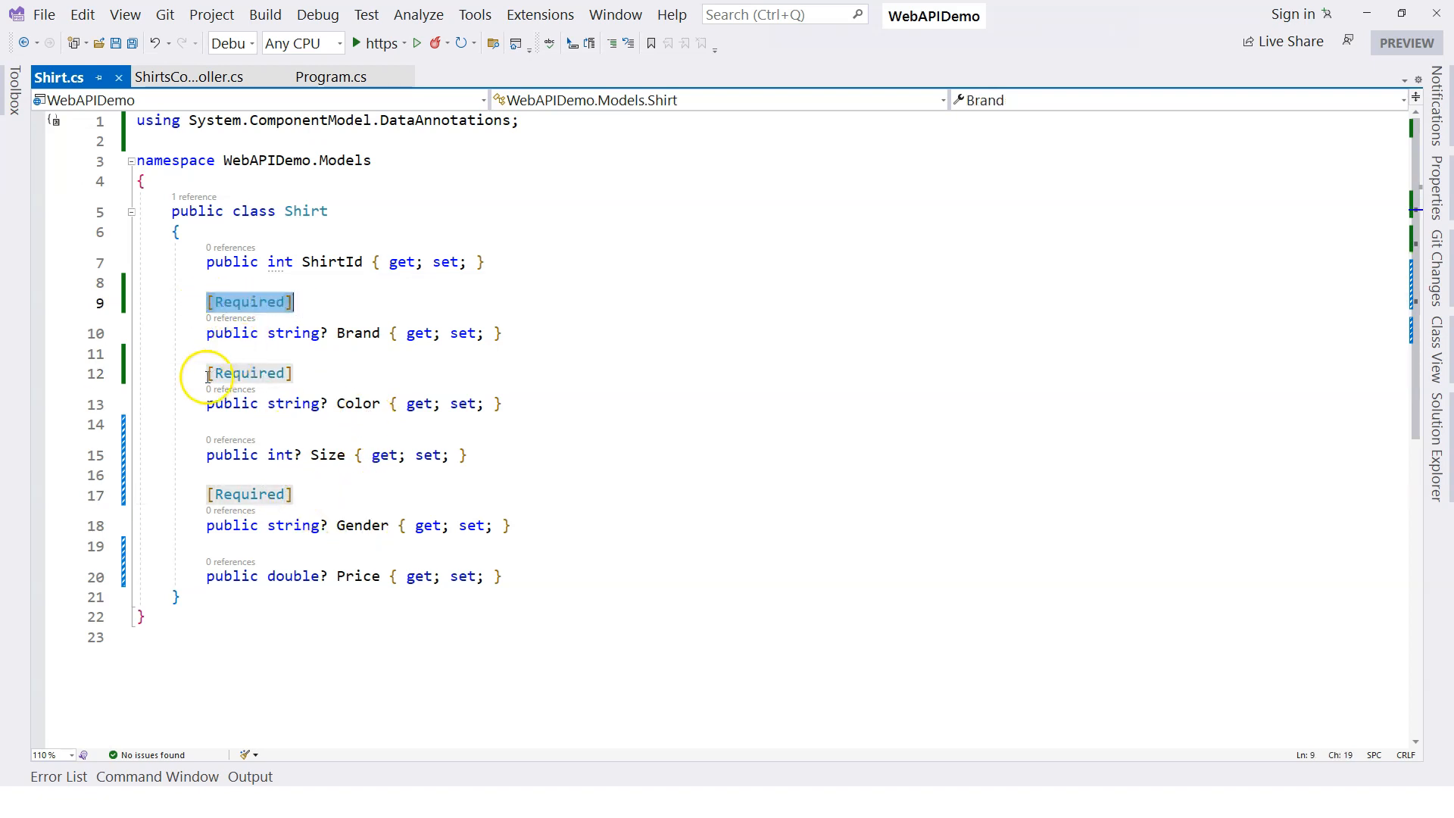
{"action": "left_click_drag", "start_coordinate": [206, 373], "coordinate": [293, 376]}
{"action": "left_click_drag", "start_coordinate": [206, 493], "coordinate": [294, 493]}
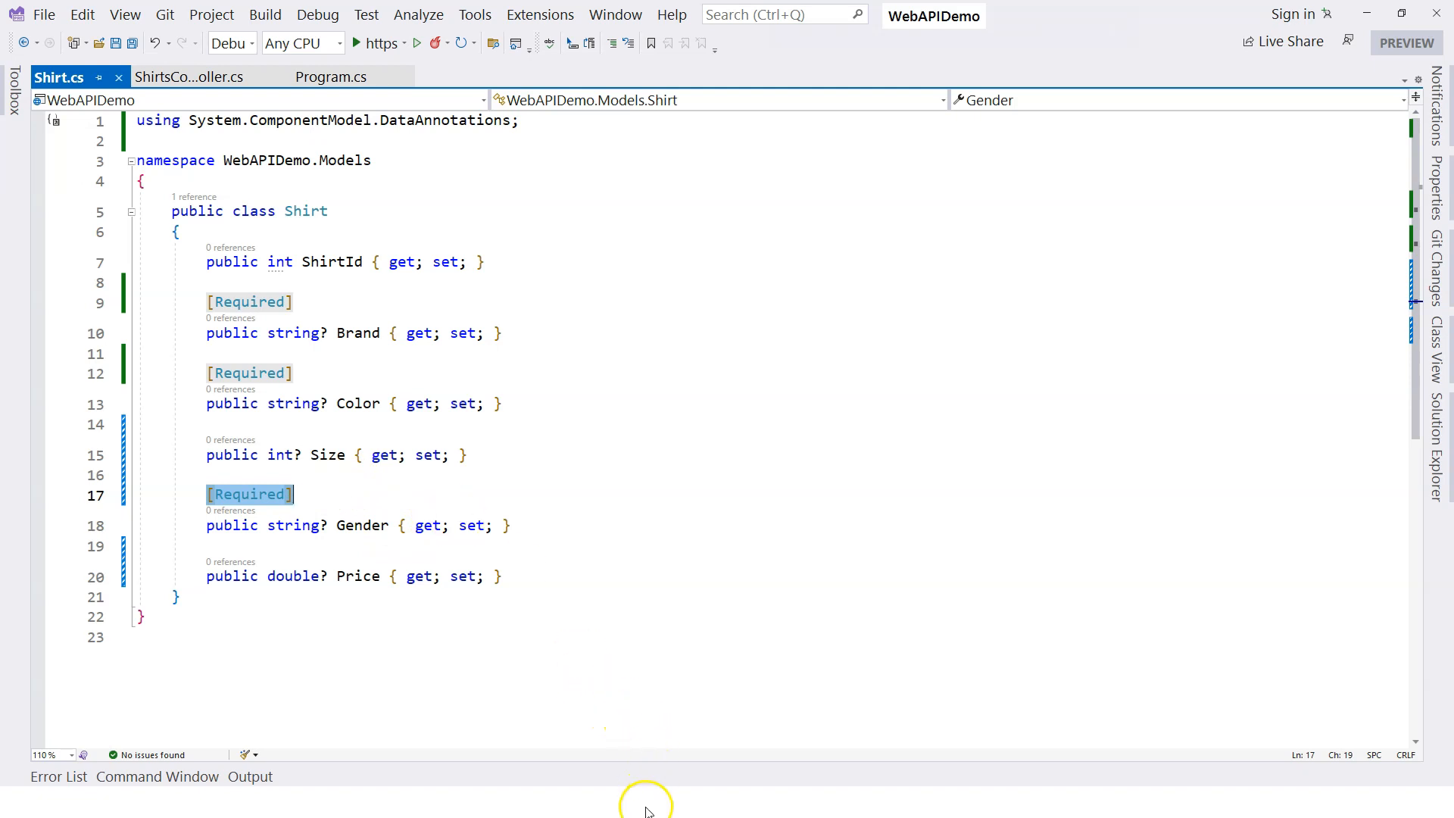
- Switch to the Microsoft Learn DataAnnotations namespace page and highlight the namespace title and RequiredAttribute row
{"action": "key", "text": "alt+Tab"}
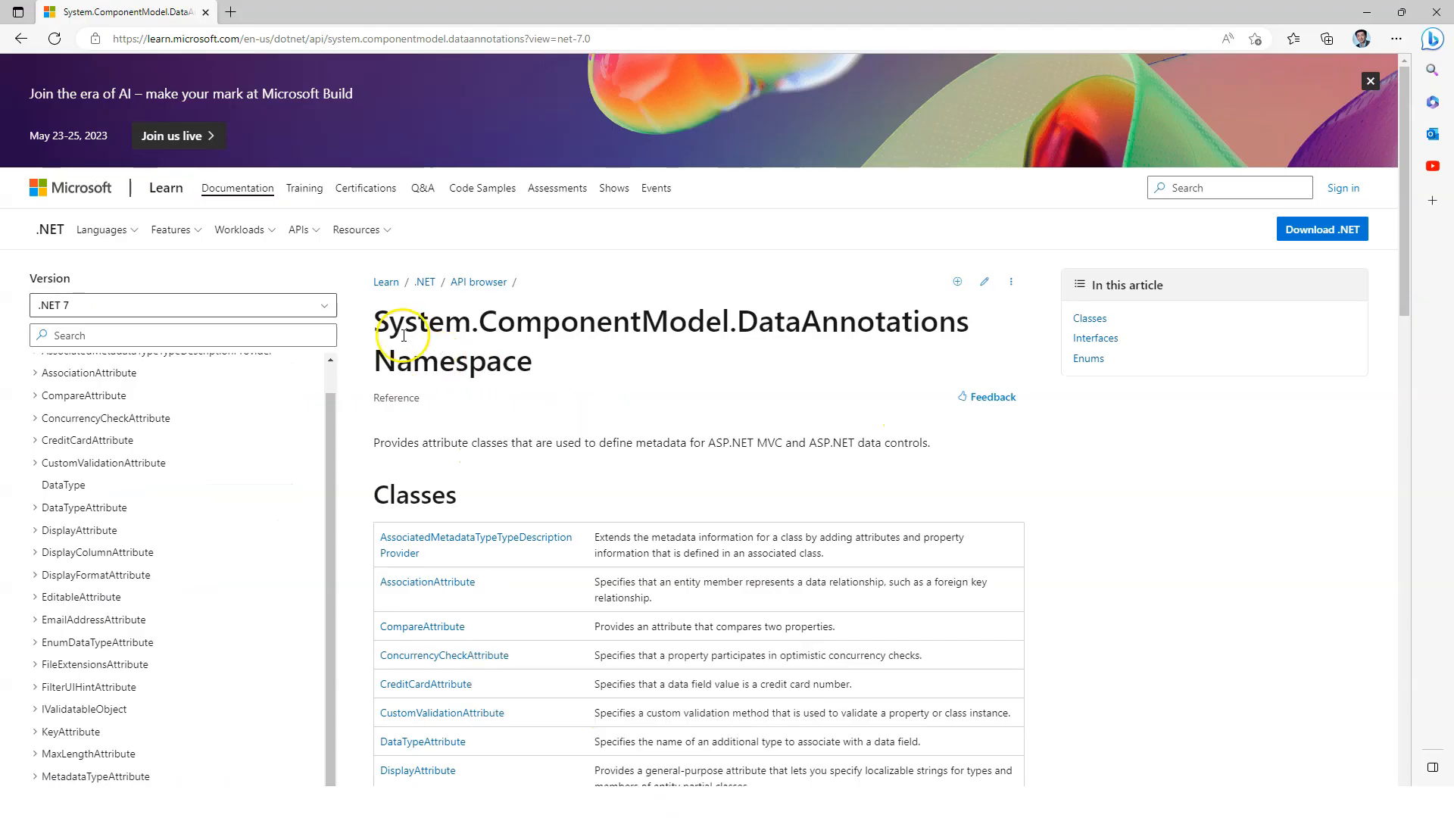
{"action": "left_click_drag", "start_coordinate": [387, 322], "coordinate": [959, 330]}
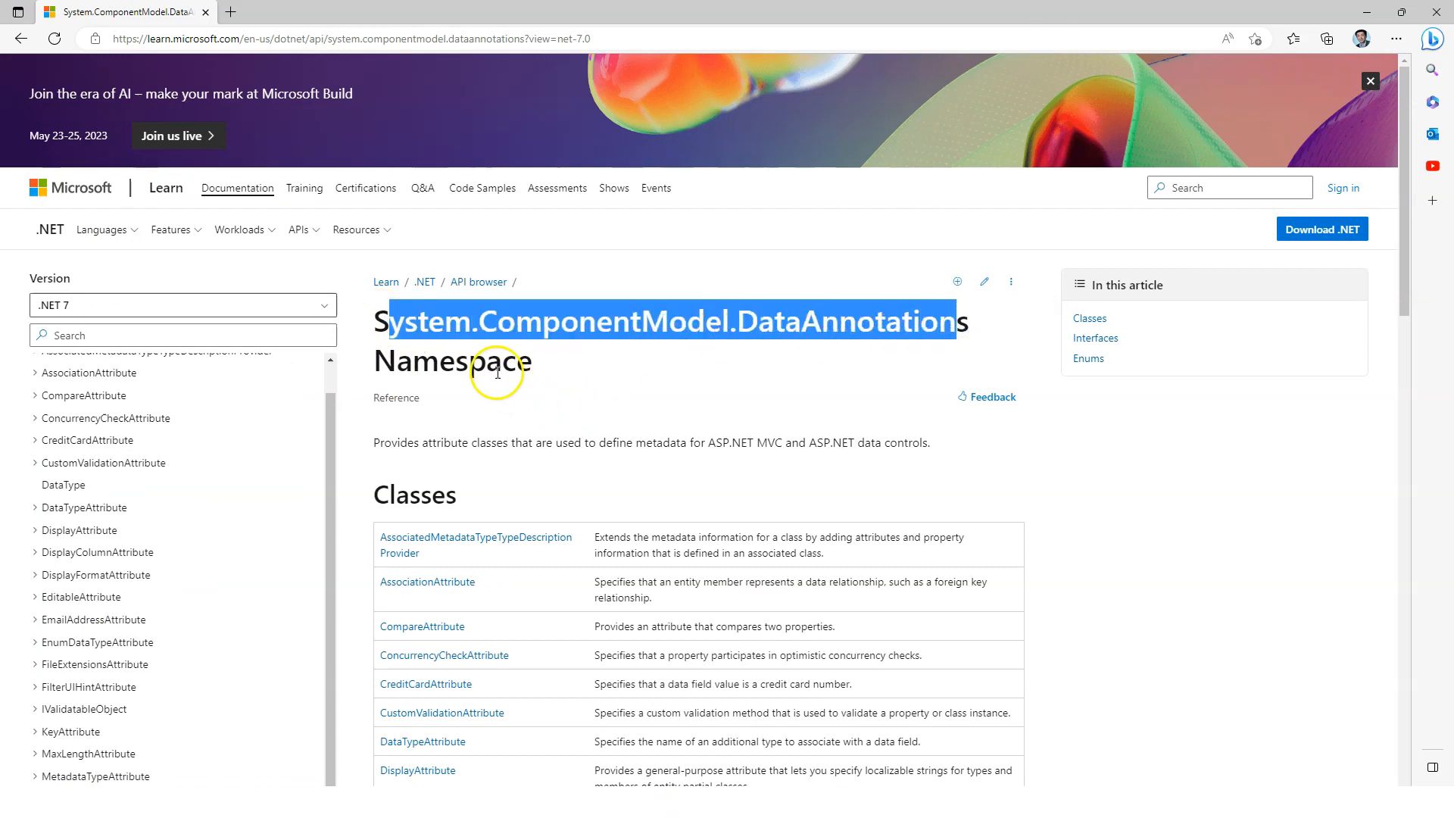
{"action": "scroll", "coordinate": [585, 410], "scroll_direction": "down", "scroll_amount": 3}
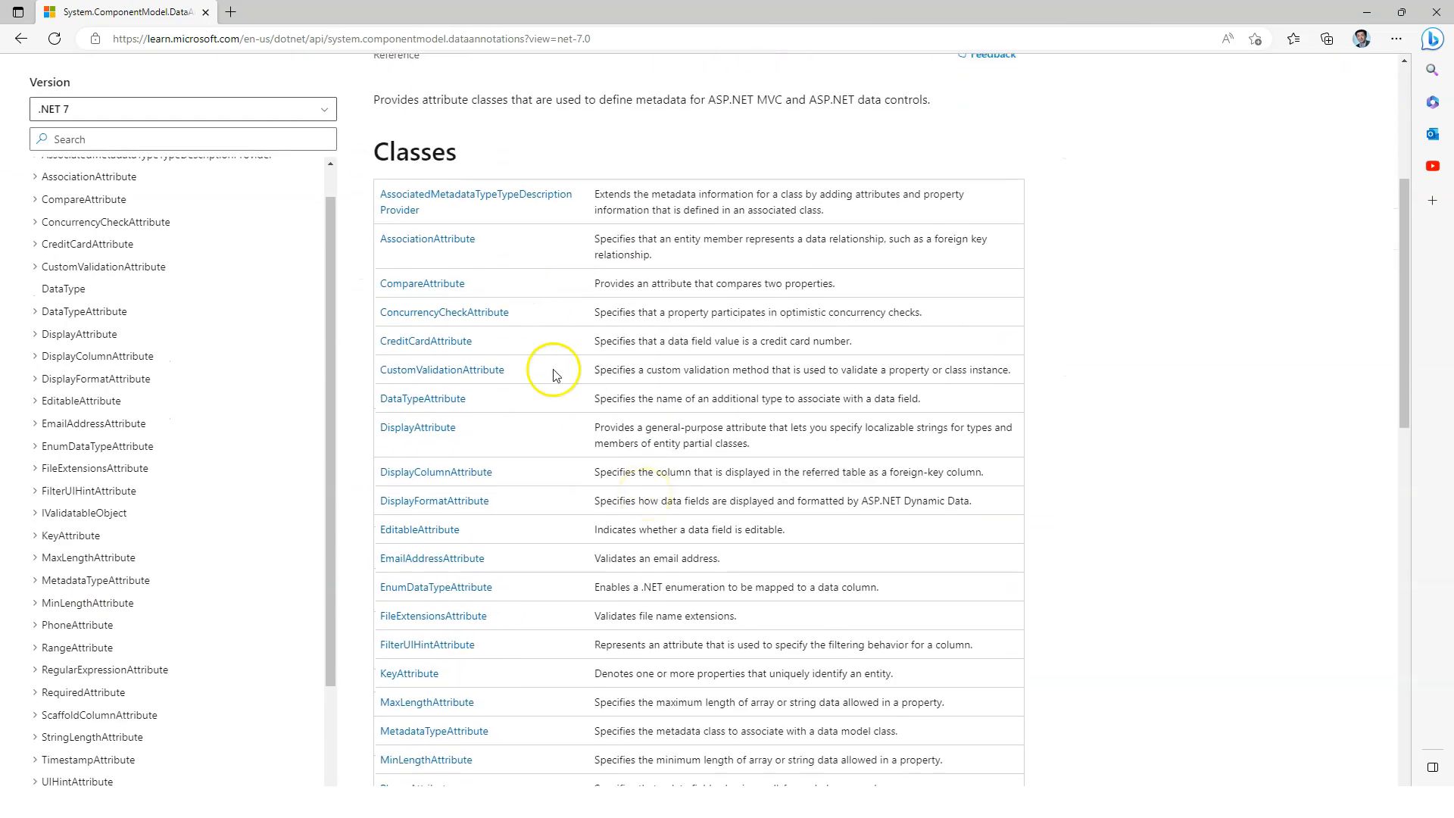
{"action": "scroll", "coordinate": [554, 535], "scroll_direction": "down", "scroll_amount": 3}
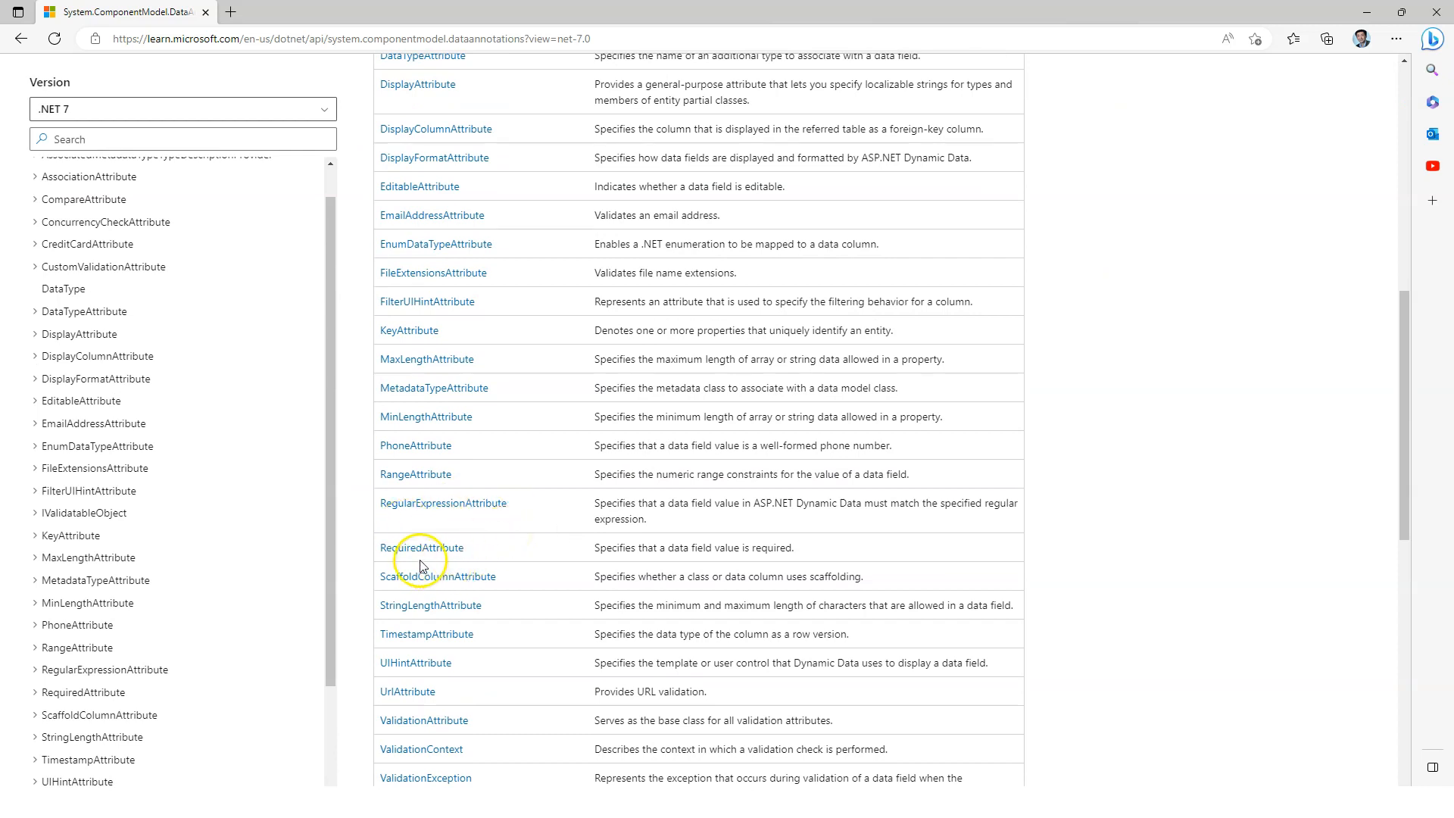
{"action": "left_click_drag", "start_coordinate": [472, 551], "coordinate": [373, 547]}
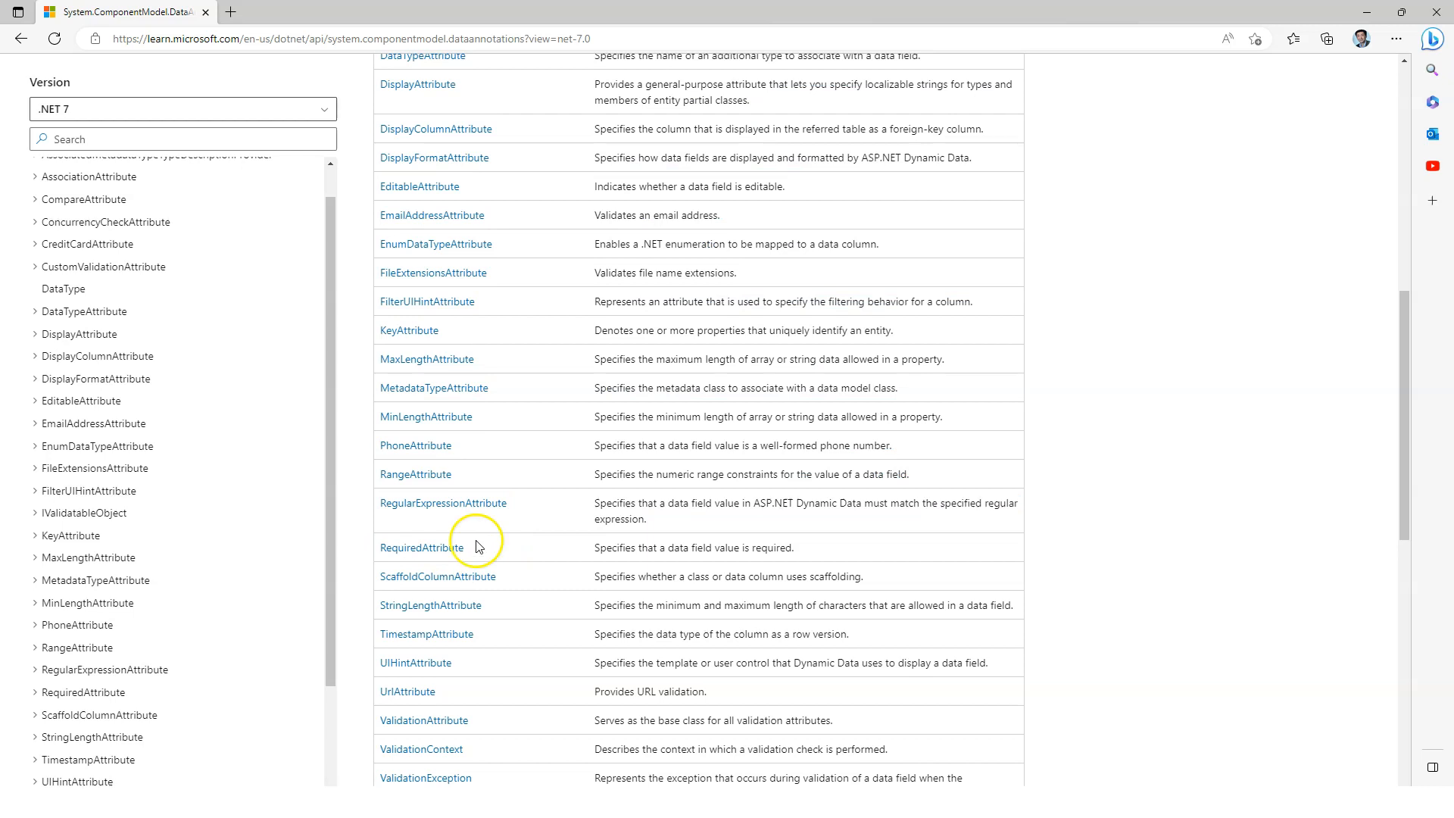
- Review further attribute classes in the table: RangeAttribute, PhoneAttribute and down toward UrlAttribute
{"action": "left_click_drag", "start_coordinate": [454, 476], "coordinate": [381, 475]}
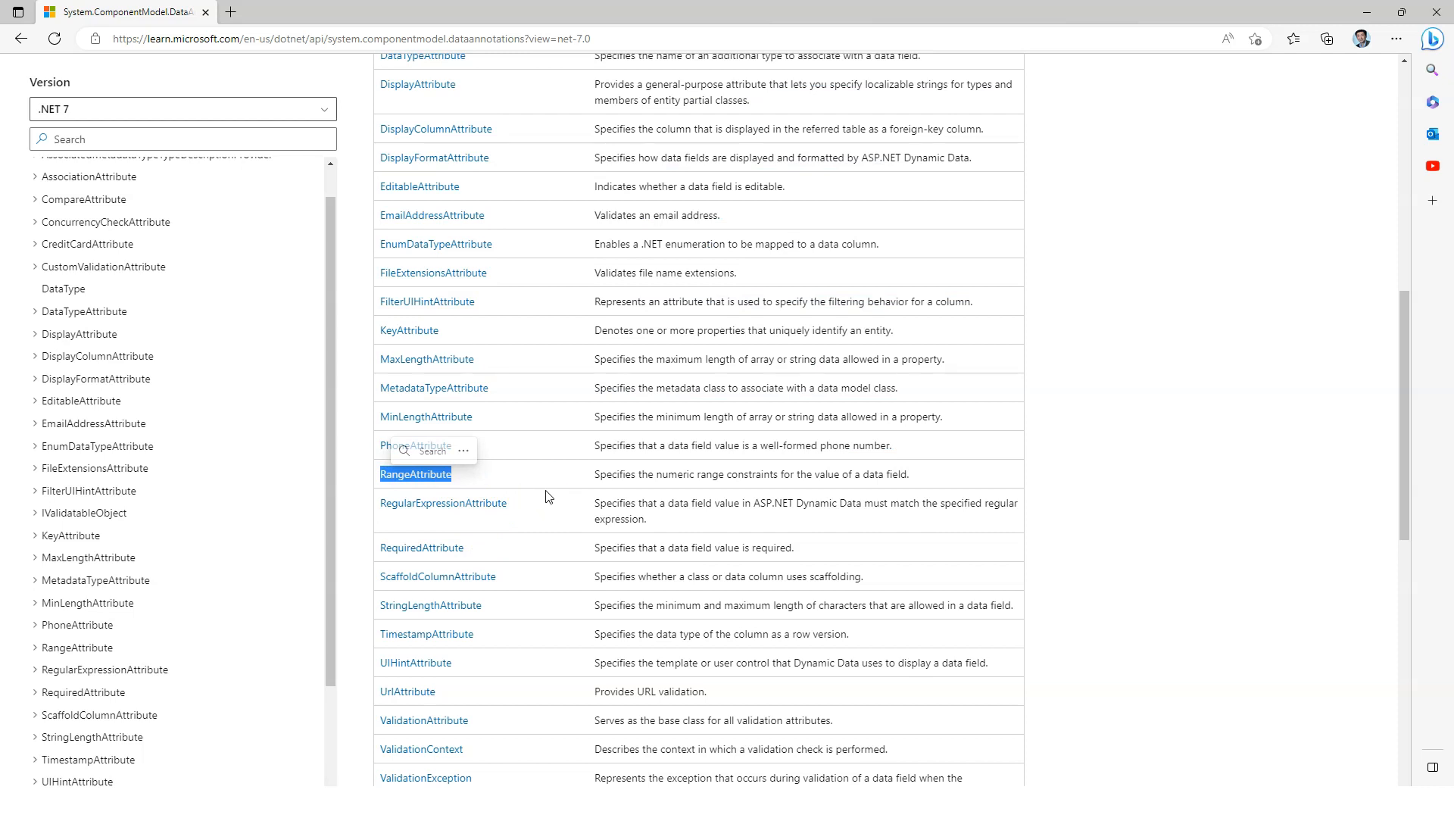
{"action": "left_click", "coordinate": [489, 456]}
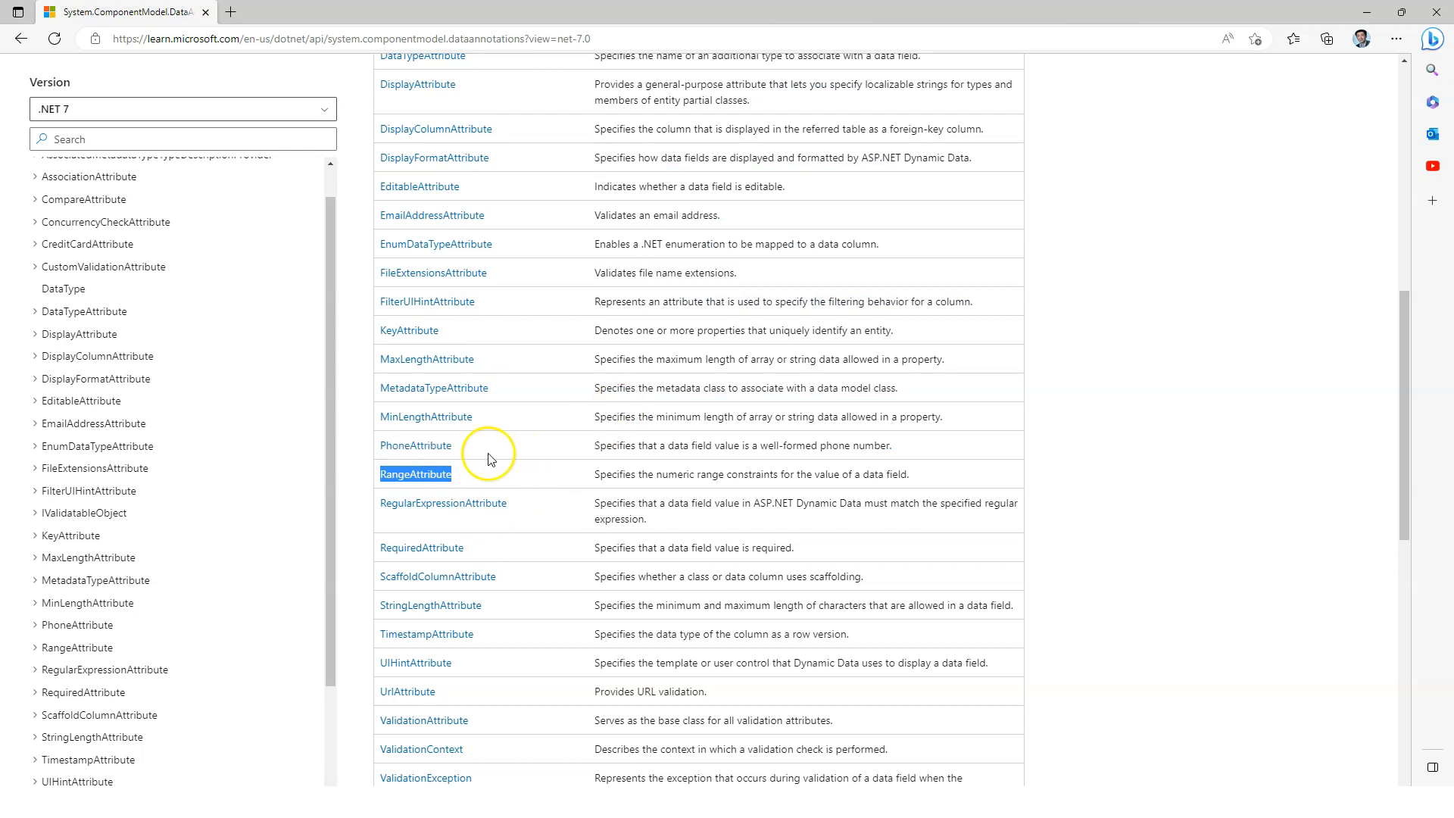
{"action": "left_click_drag", "start_coordinate": [466, 452], "coordinate": [378, 446]}
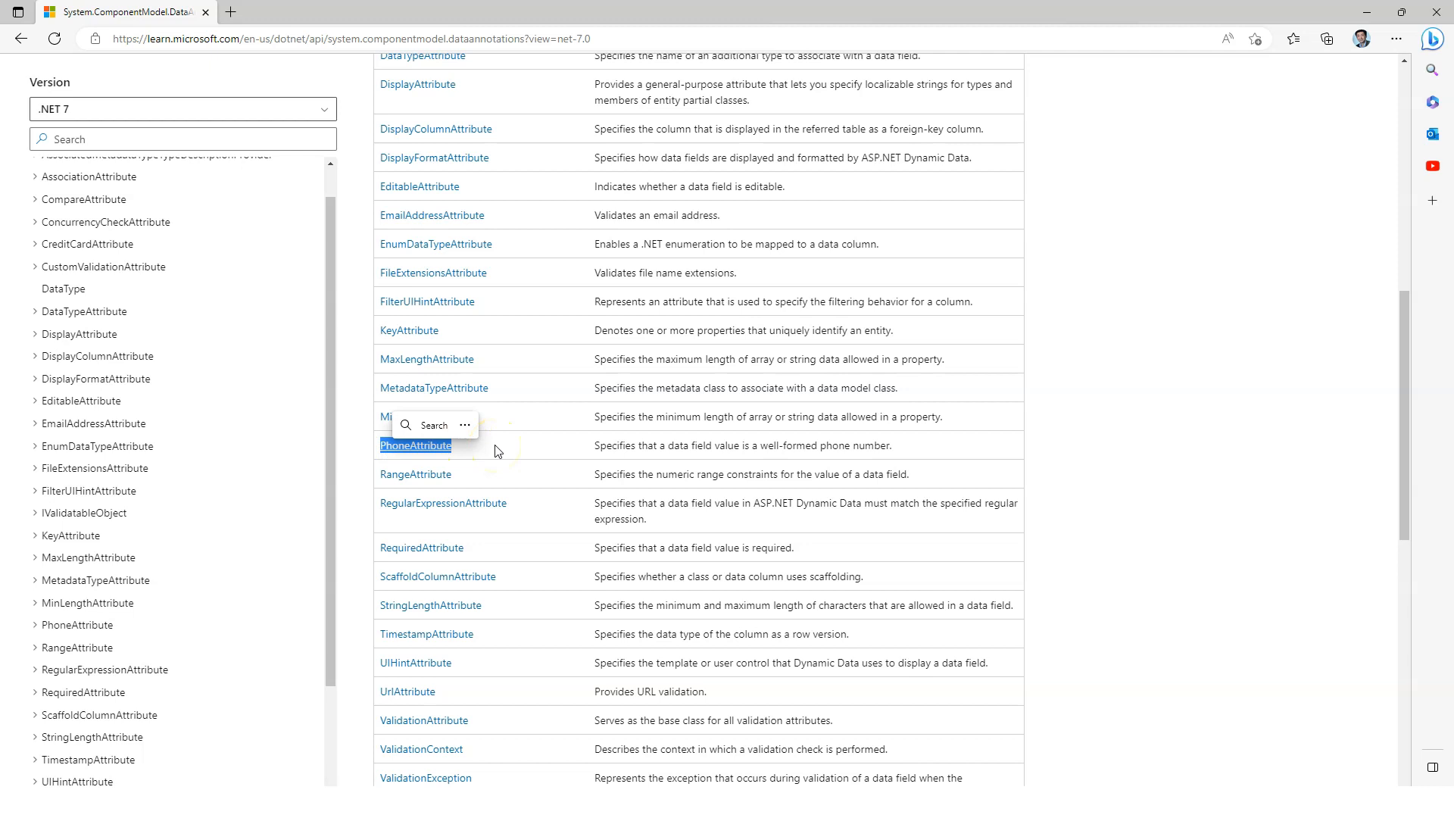
{"action": "scroll", "coordinate": [494, 450], "scroll_direction": "down", "scroll_amount": 1}
{"action": "left_click_drag", "start_coordinate": [468, 577], "coordinate": [375, 576]}
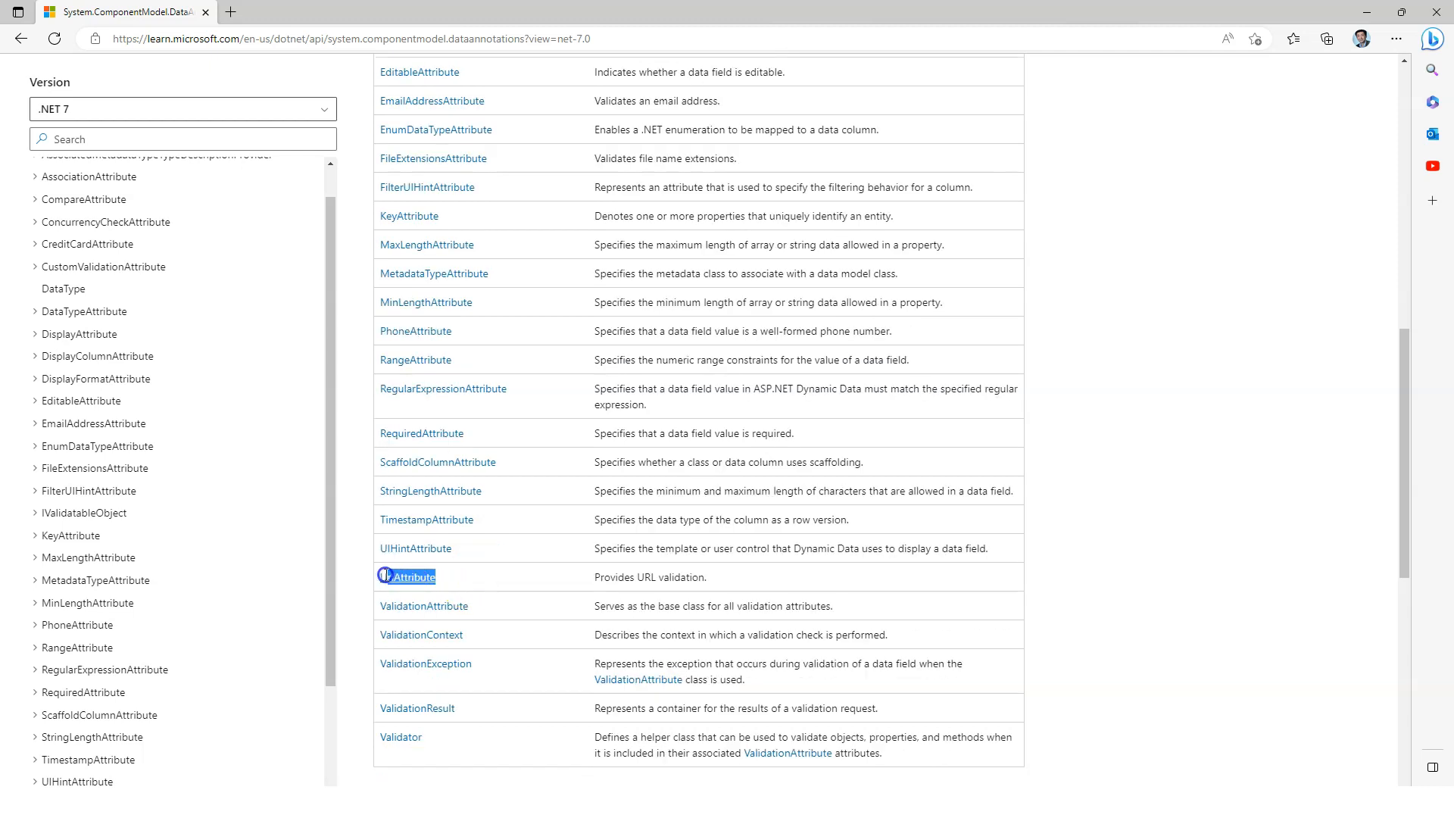
{"action": "left_click", "coordinate": [487, 580]}
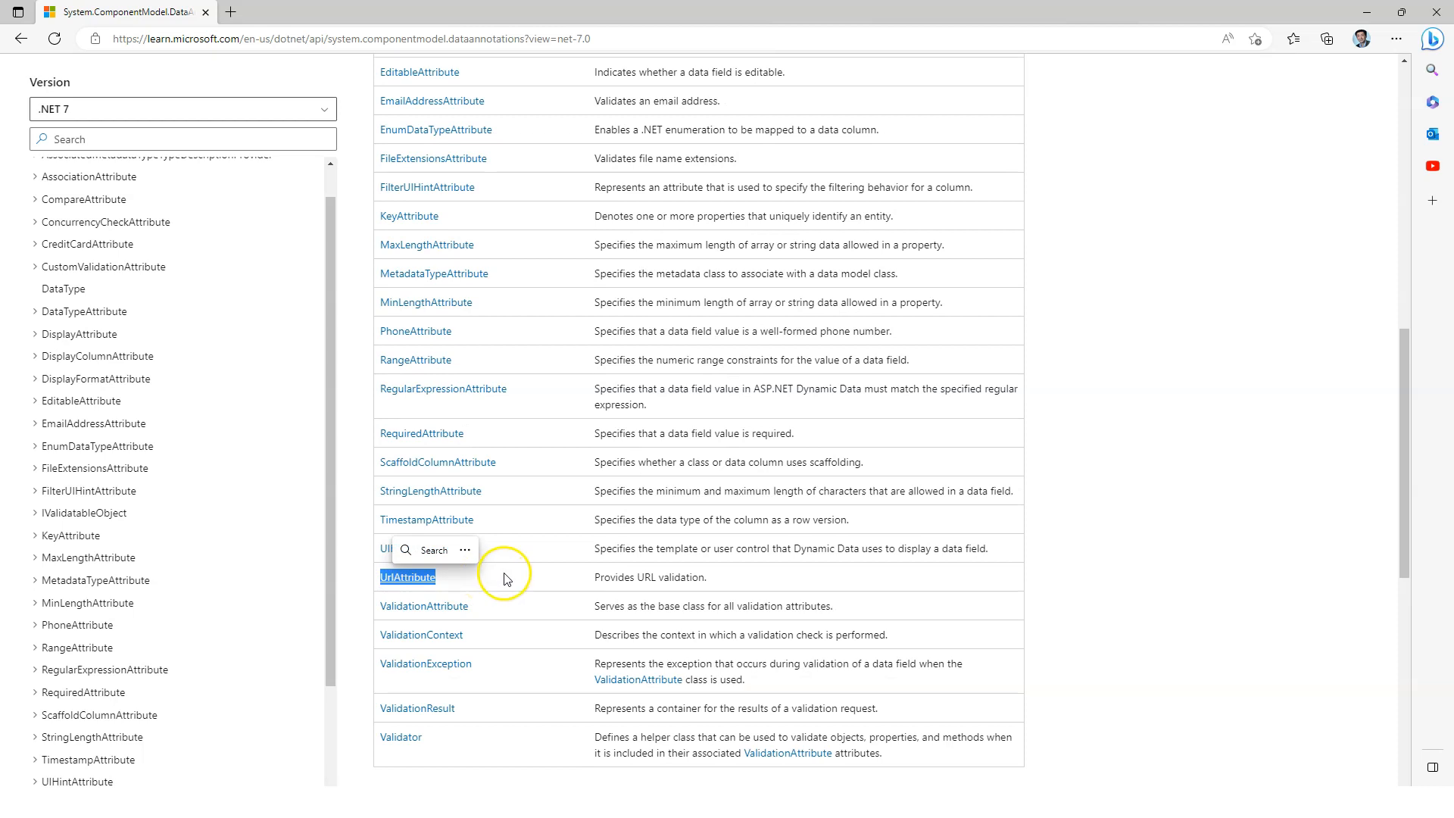
{"action": "scroll", "coordinate": [487, 581], "scroll_direction": "up", "scroll_amount": 5}
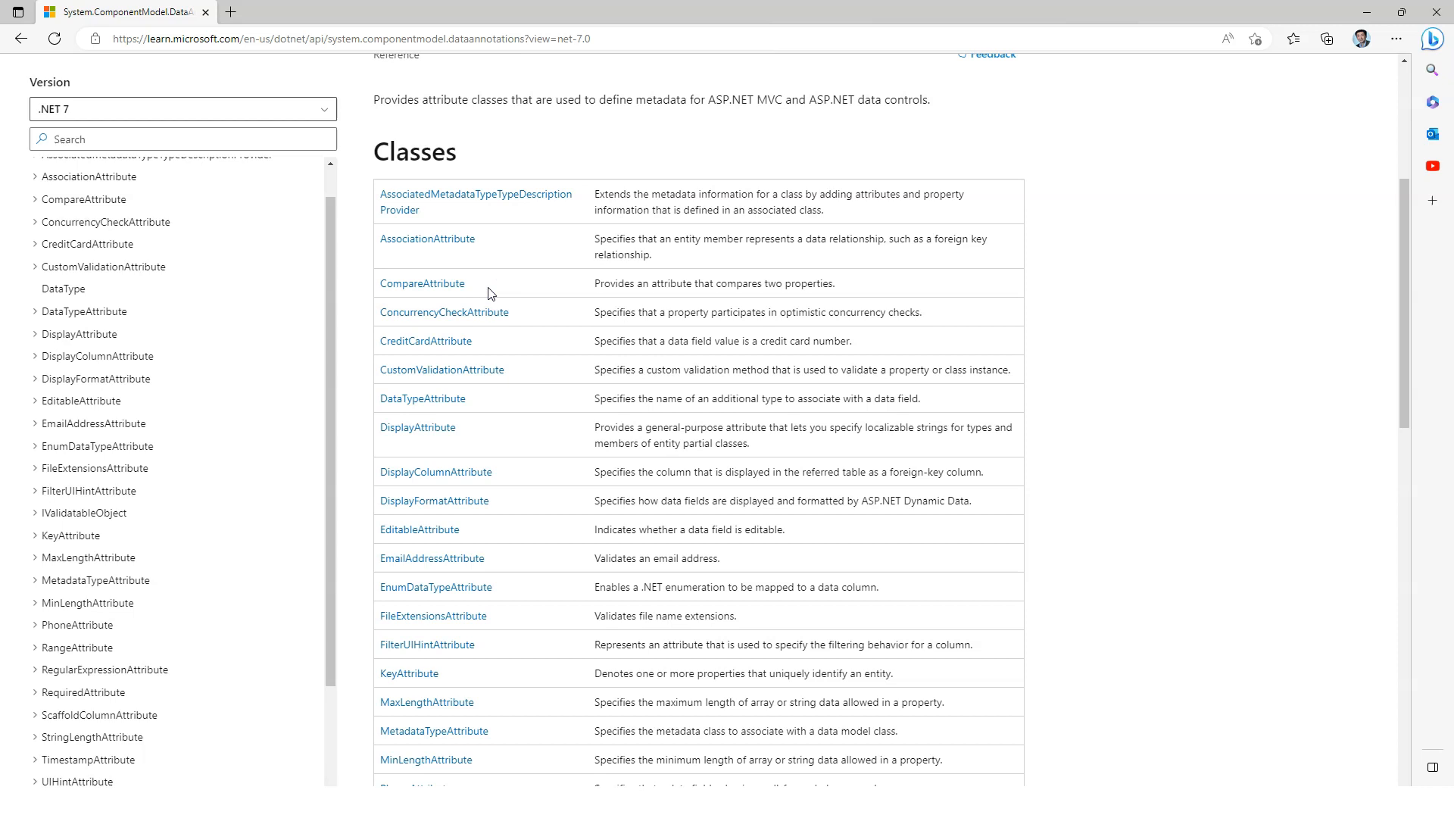
{"action": "scroll", "coordinate": [501, 318], "scroll_direction": "up", "scroll_amount": 5}
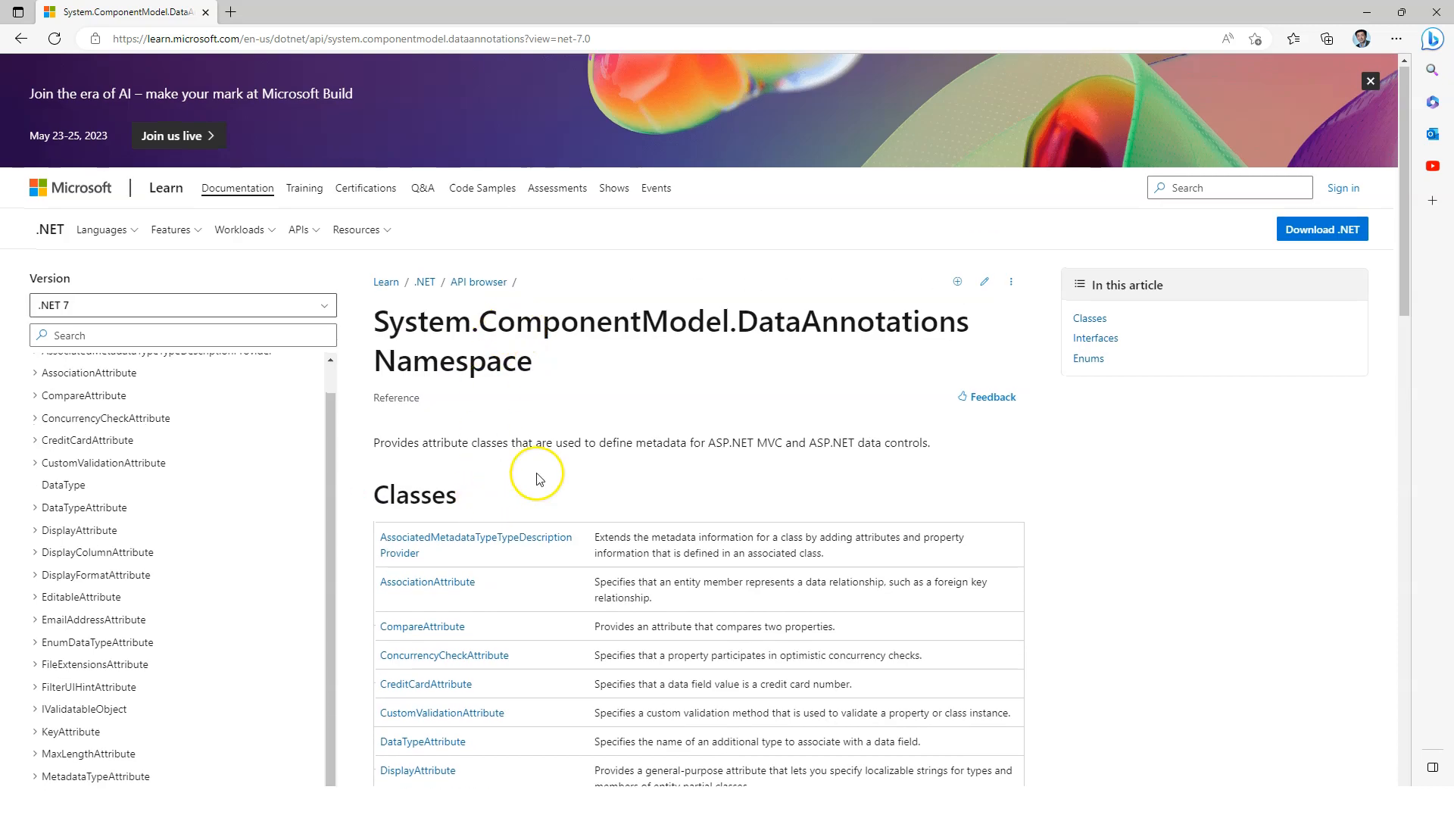